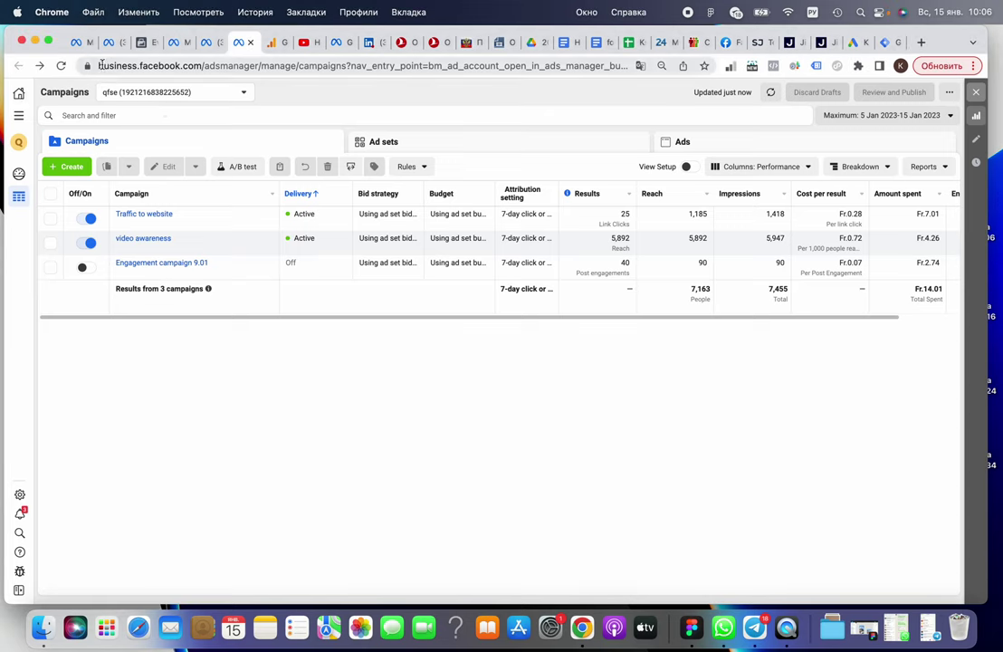
Go from the campaign list to Business Suite Home and open Business Settings.
left_click(18, 95)
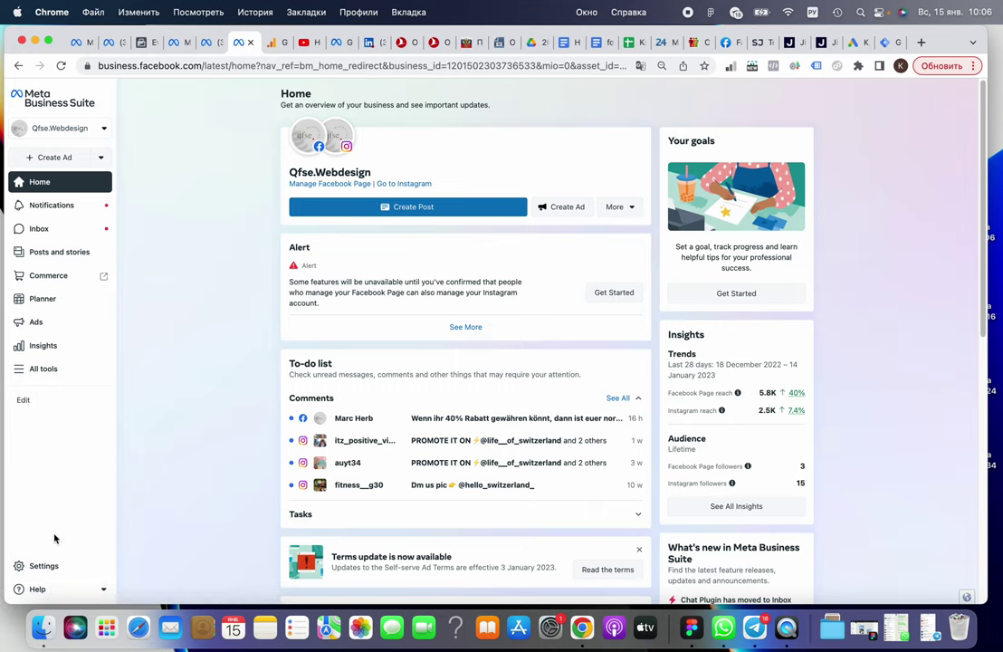
left_click(20, 566)
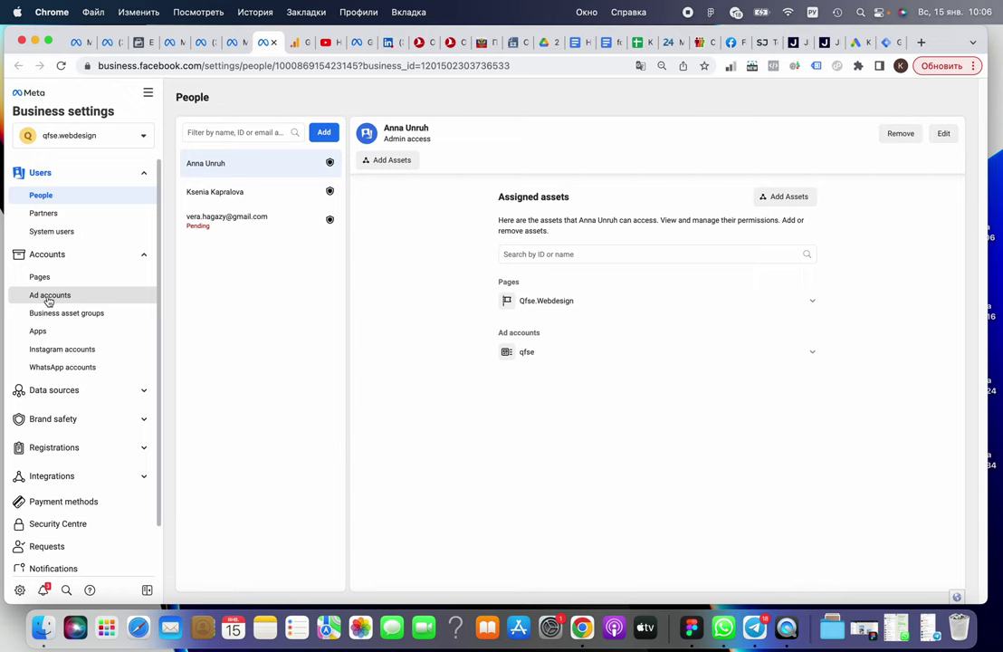
Show the business's ad accounts in Business Settings.
left_click(48, 298)
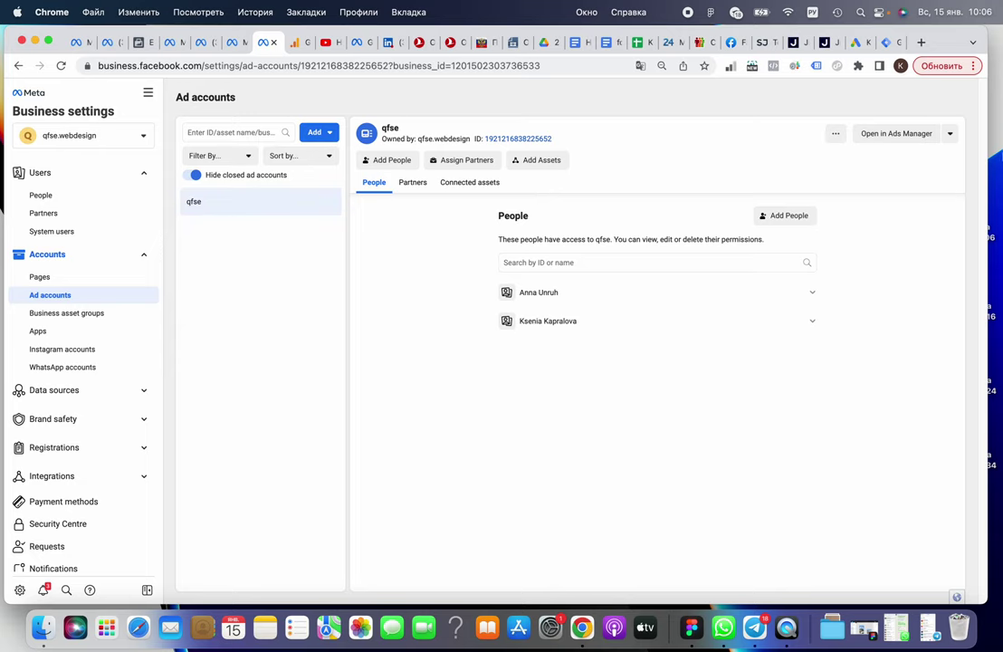
Open the qfse account in Ads Manager and start a new campaign with the Traffic objective.
left_click(889, 136)
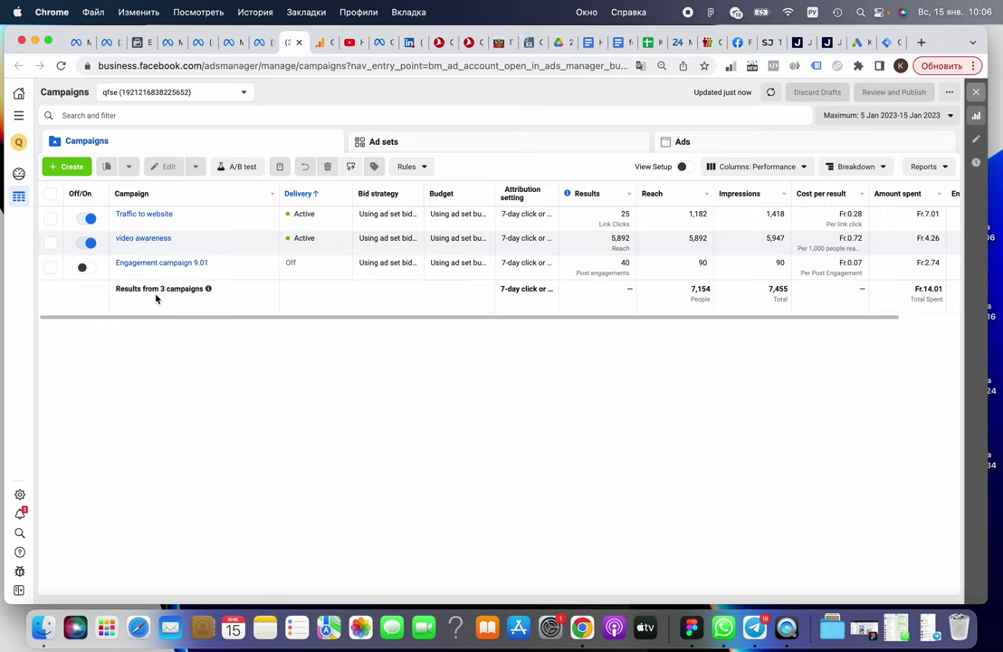
left_click(61, 170)
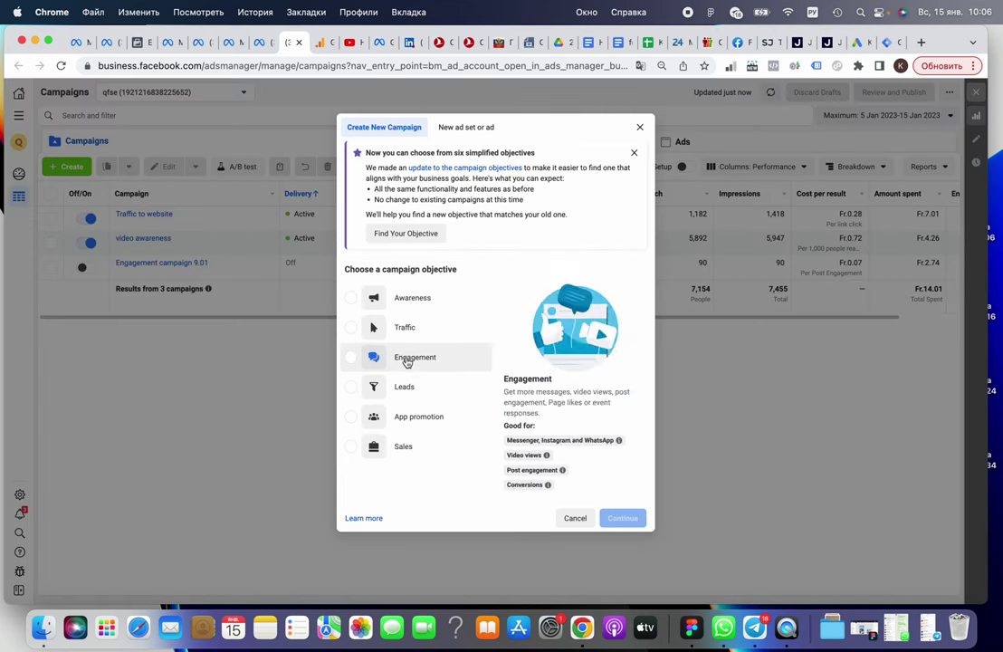
mouse_move(405, 328)
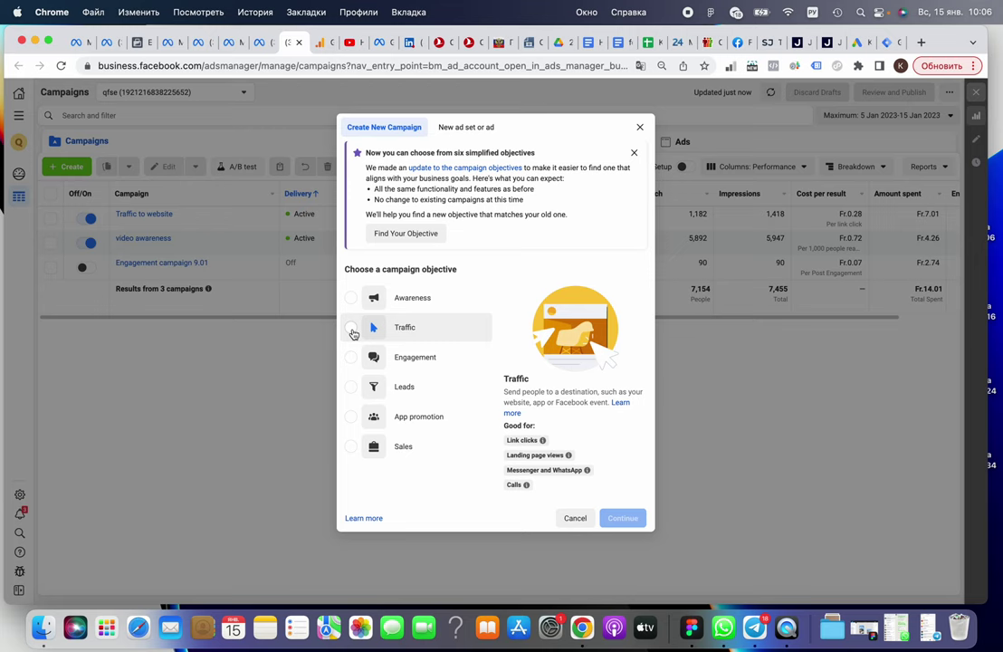
left_click(351, 329)
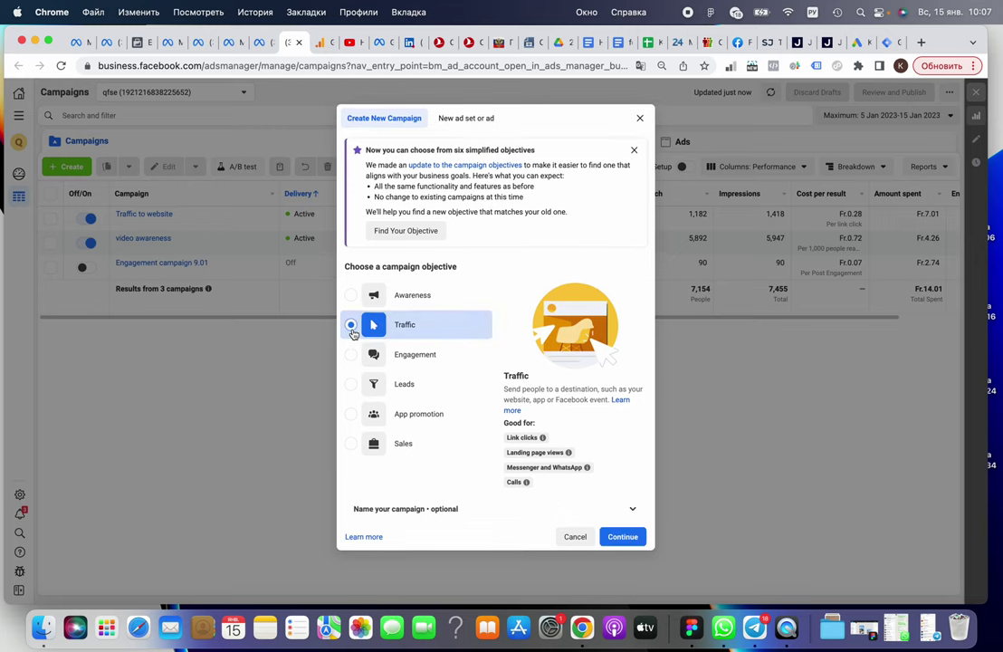
Create the draft campaign and rename it from 'New Traffic campaign' to 'Traffic post only'.
left_click(625, 538)
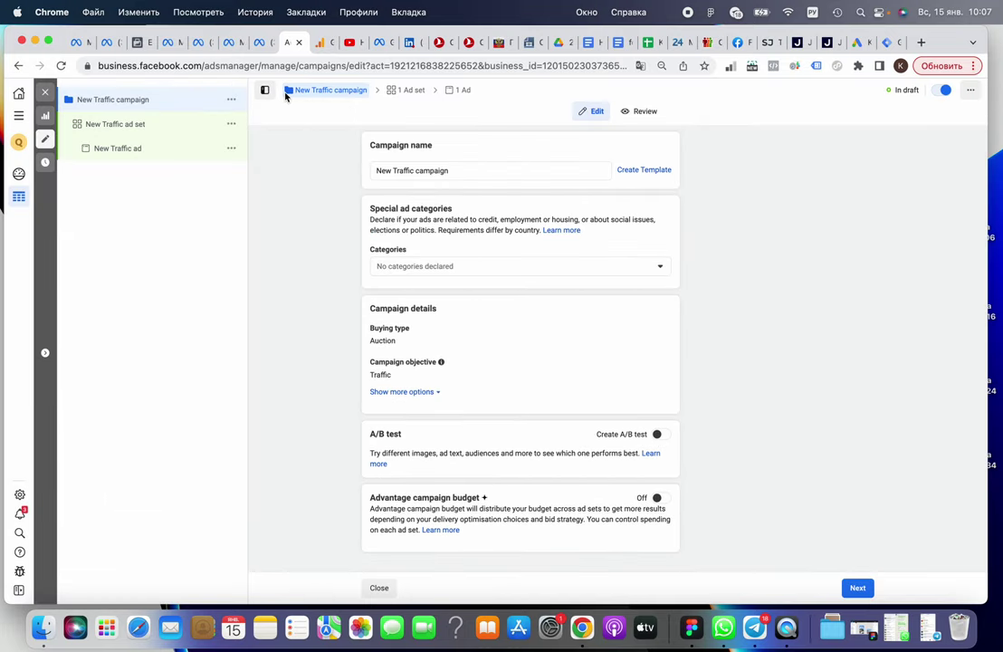
left_click_drag(467, 174, 414, 170)
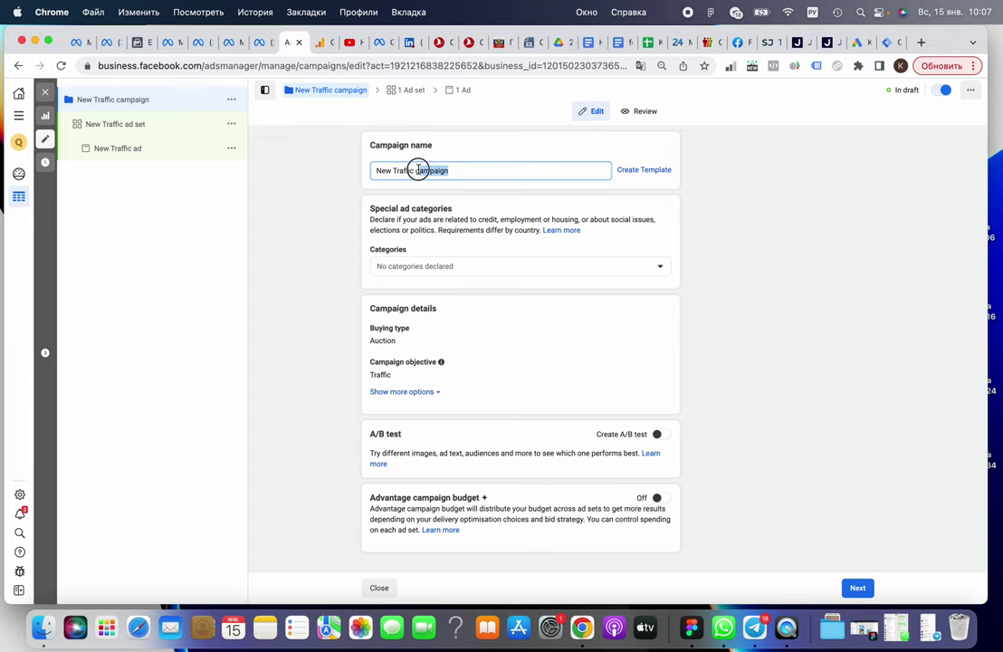
key("BackSpace")
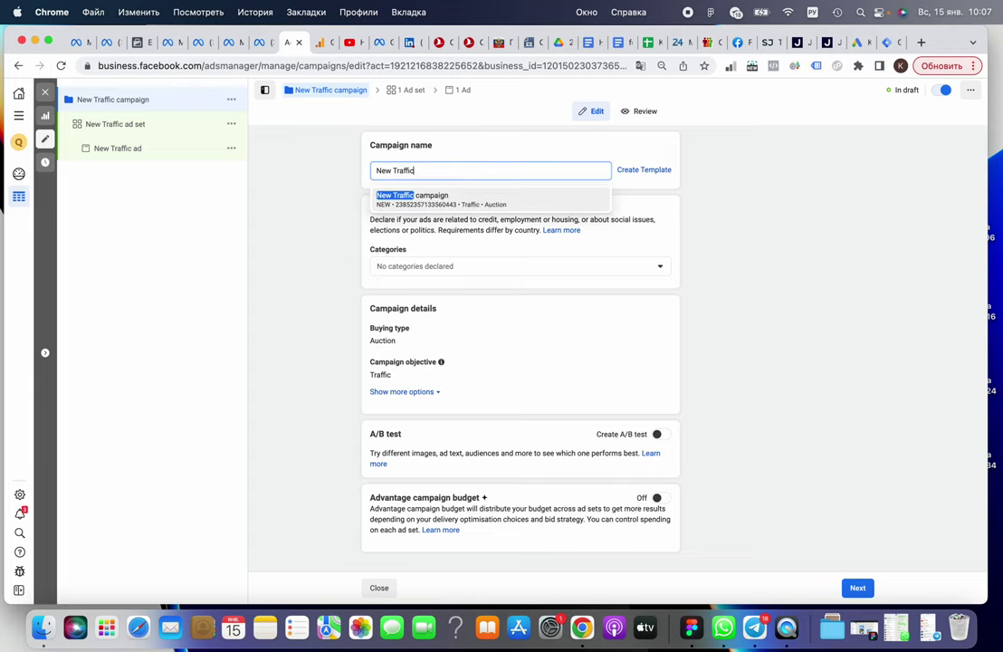
left_click_drag(391, 170, 348, 176)
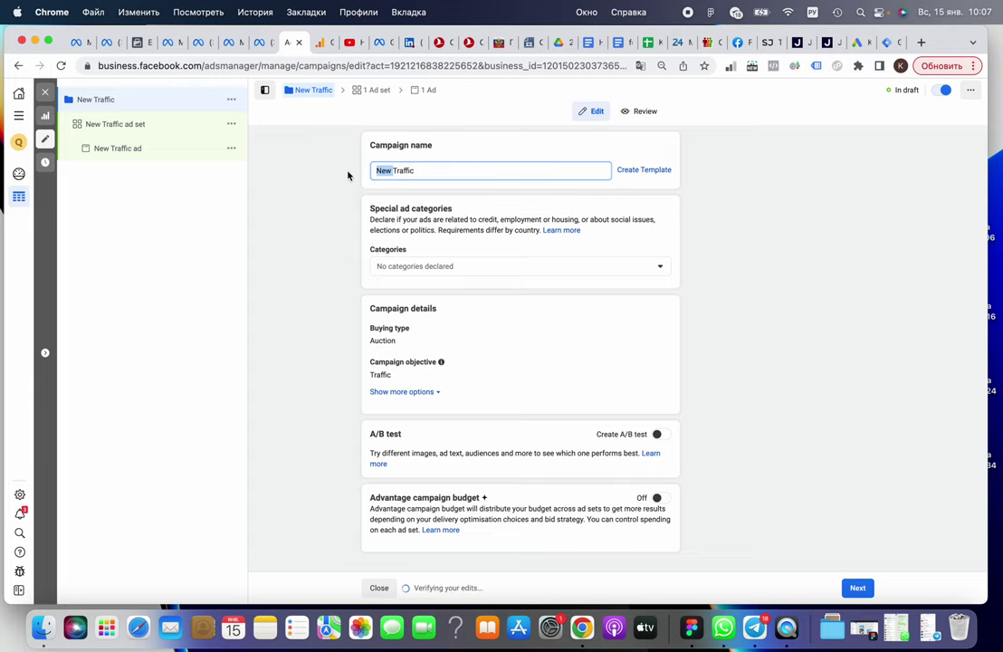
key("BackSpace")
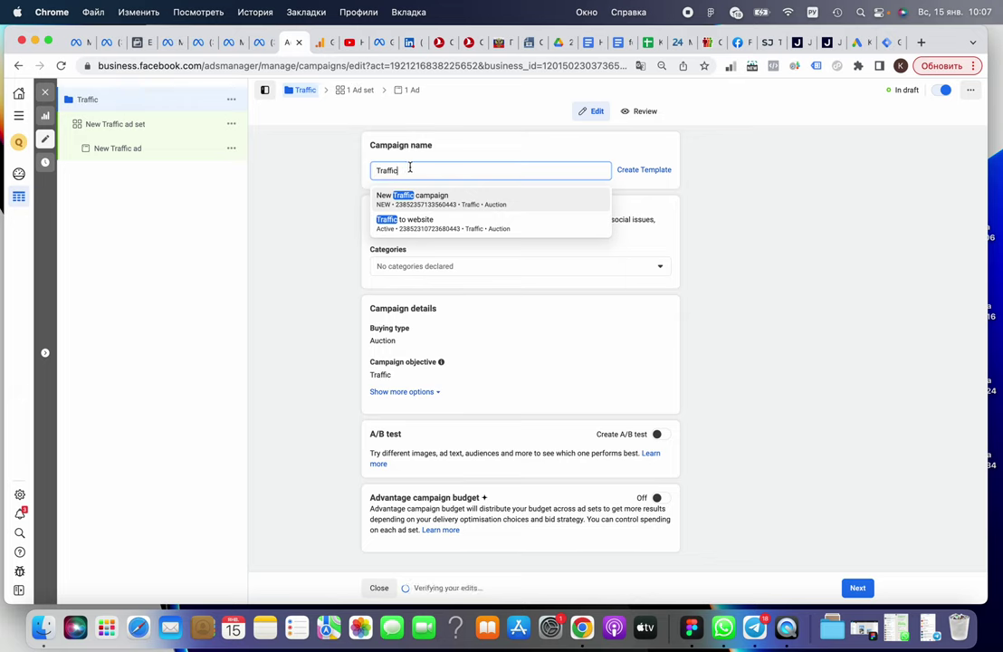
type("зцые")
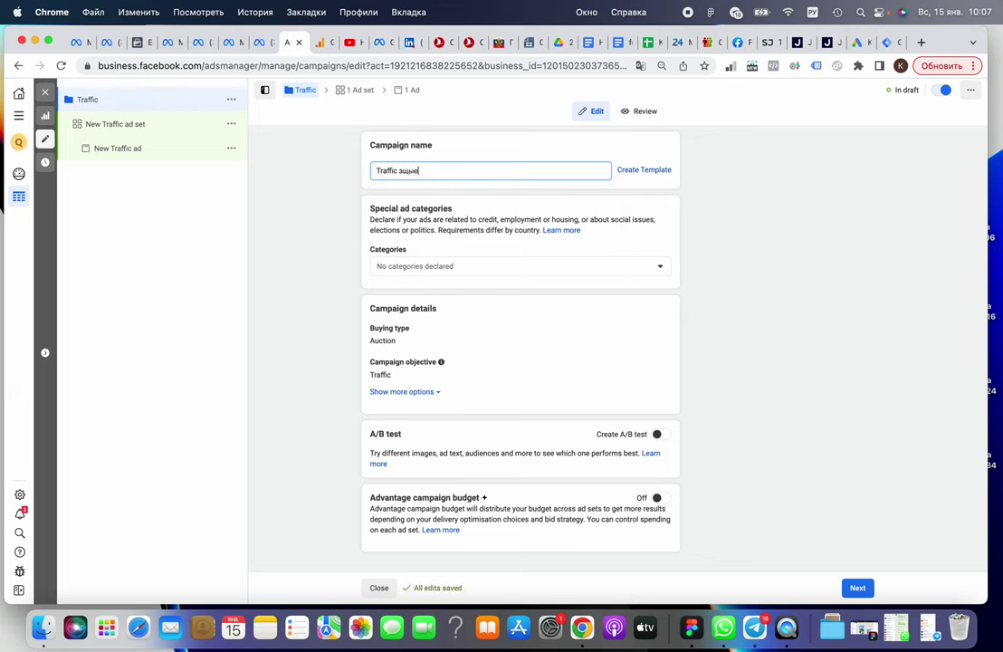
key("BackSpace")
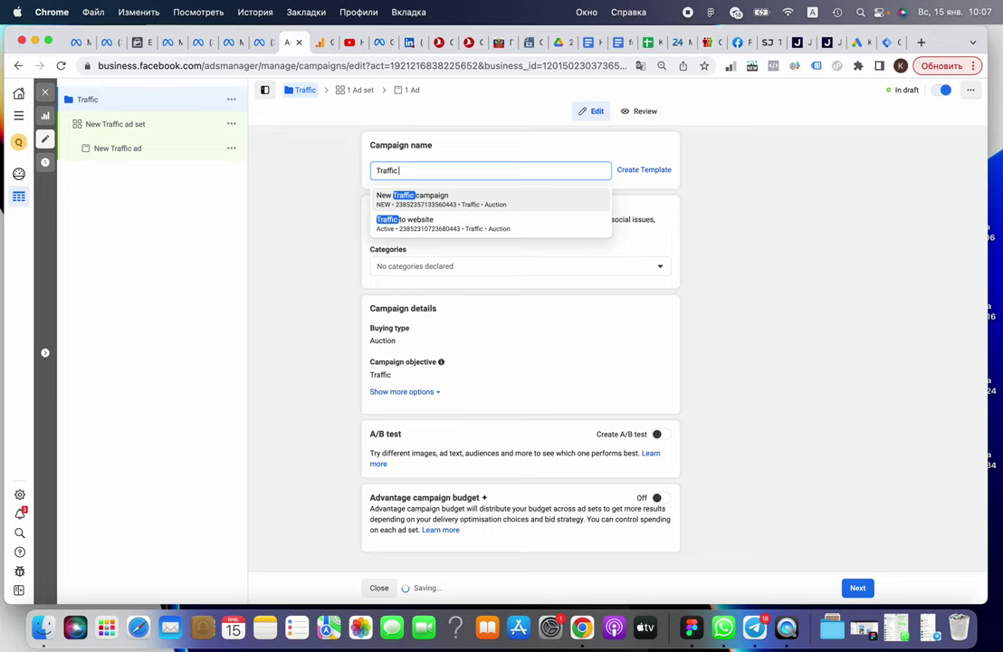
type("post ")
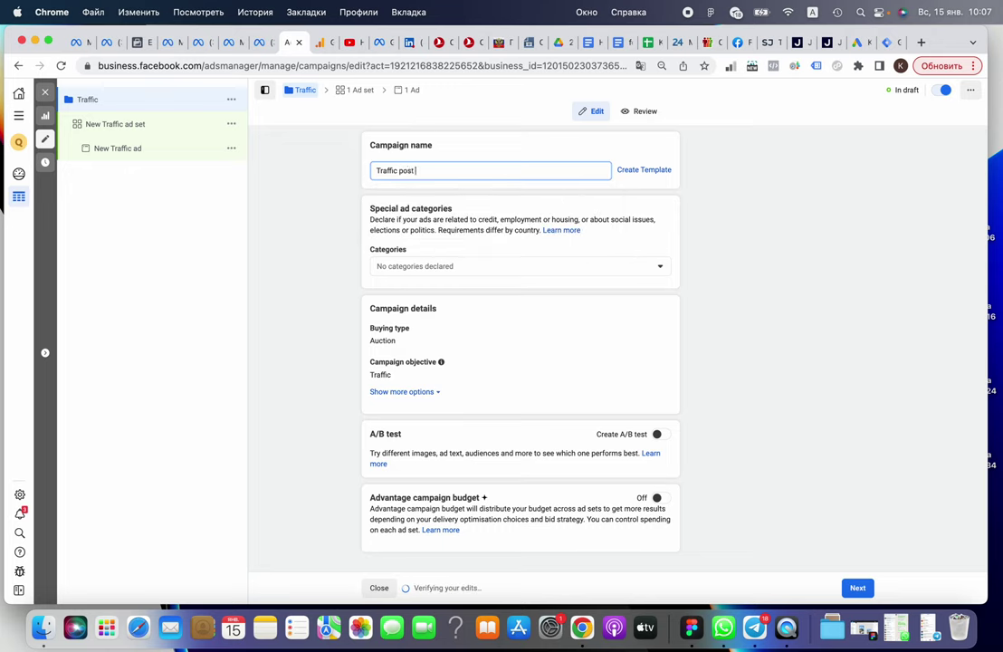
type("on")
key("BackSpace")
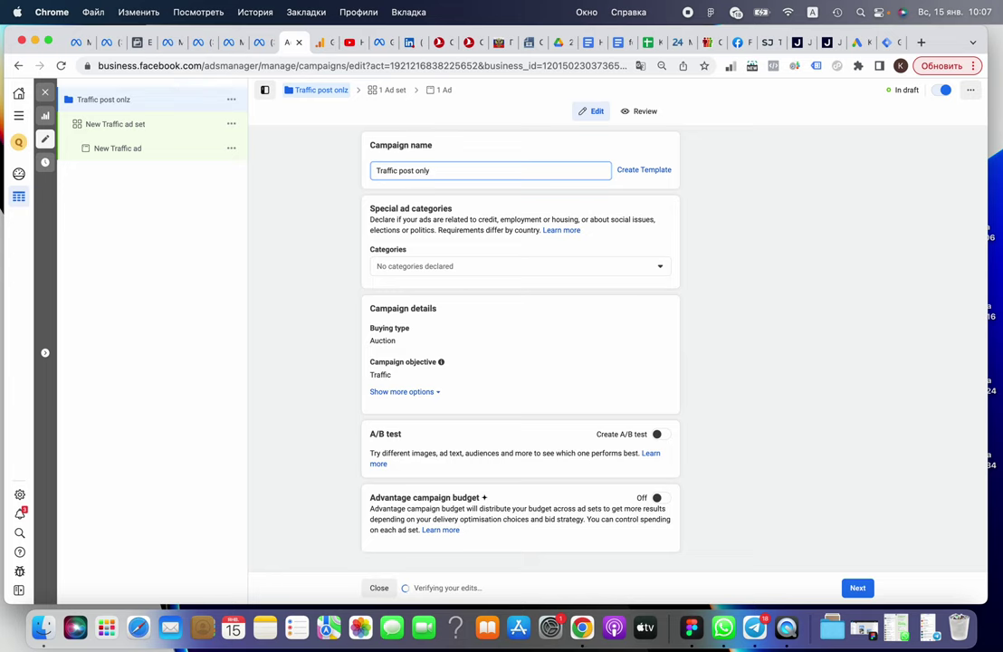
Copy the campaign name and paste it as the ad set name.
left_click_drag(446, 170, 376, 170)
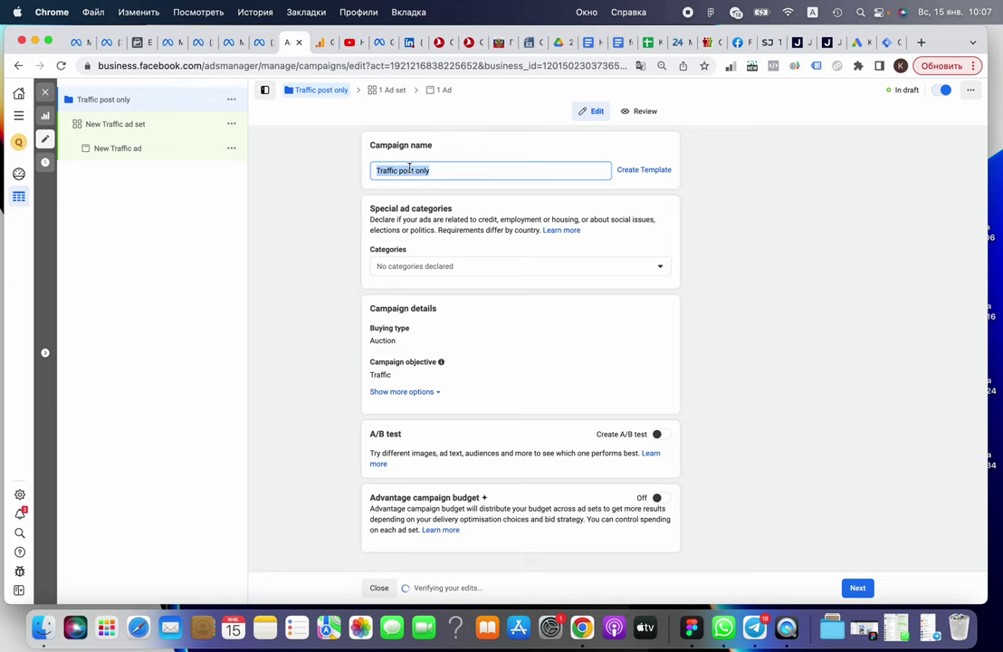
right_click(409, 168)
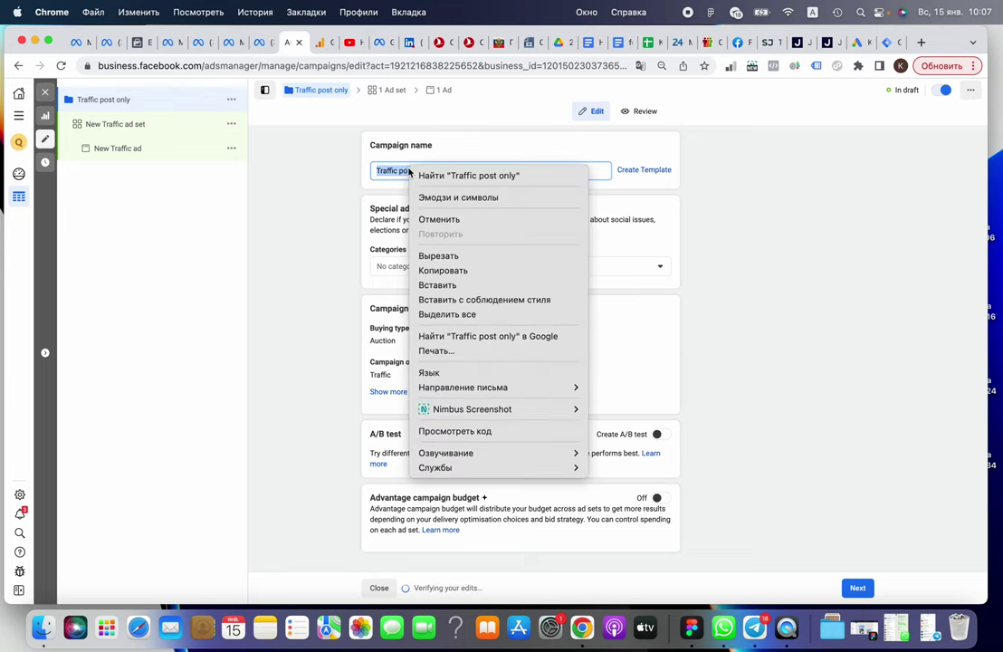
left_click(442, 270)
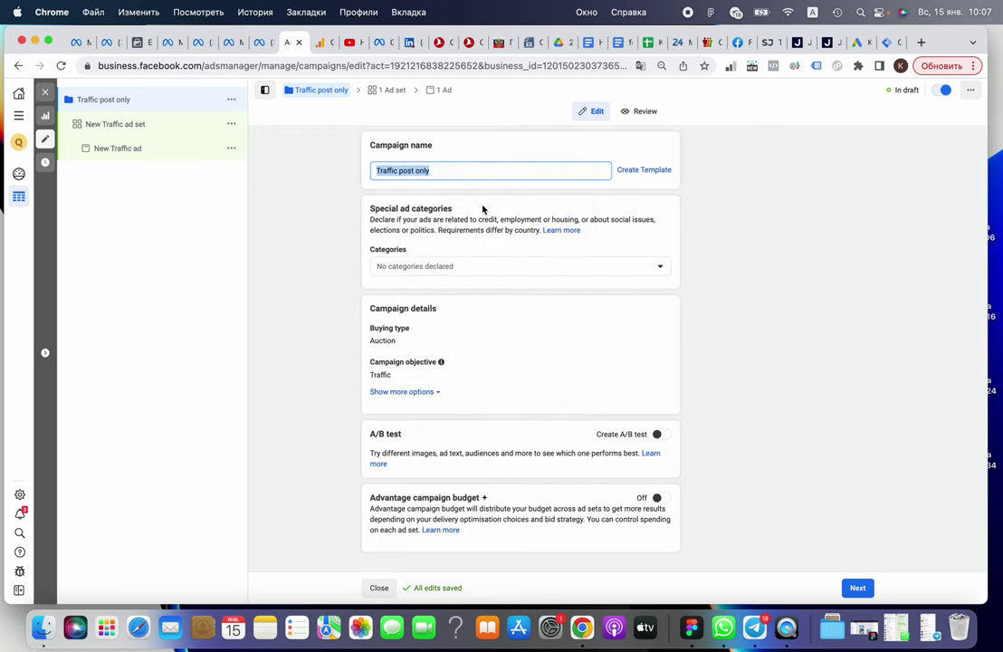
left_click(388, 93)
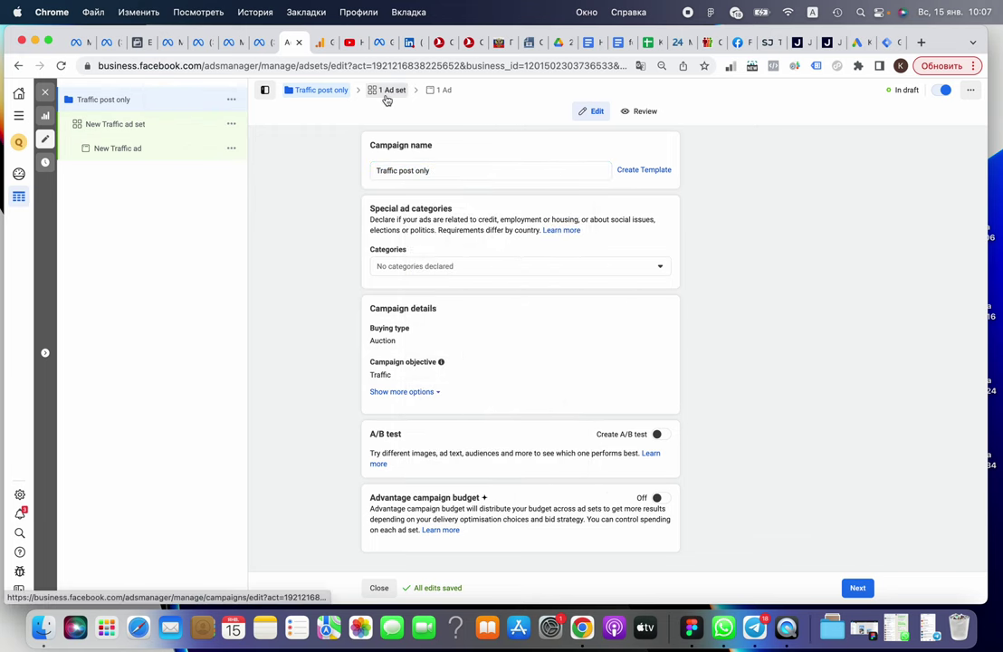
triple_click(409, 172)
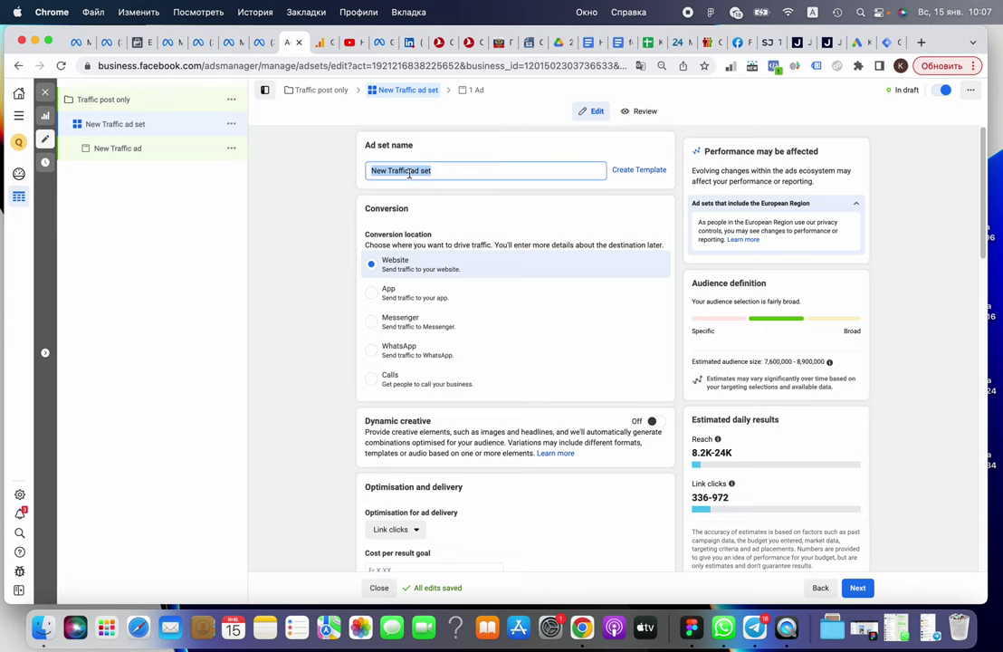
right_click(410, 172)
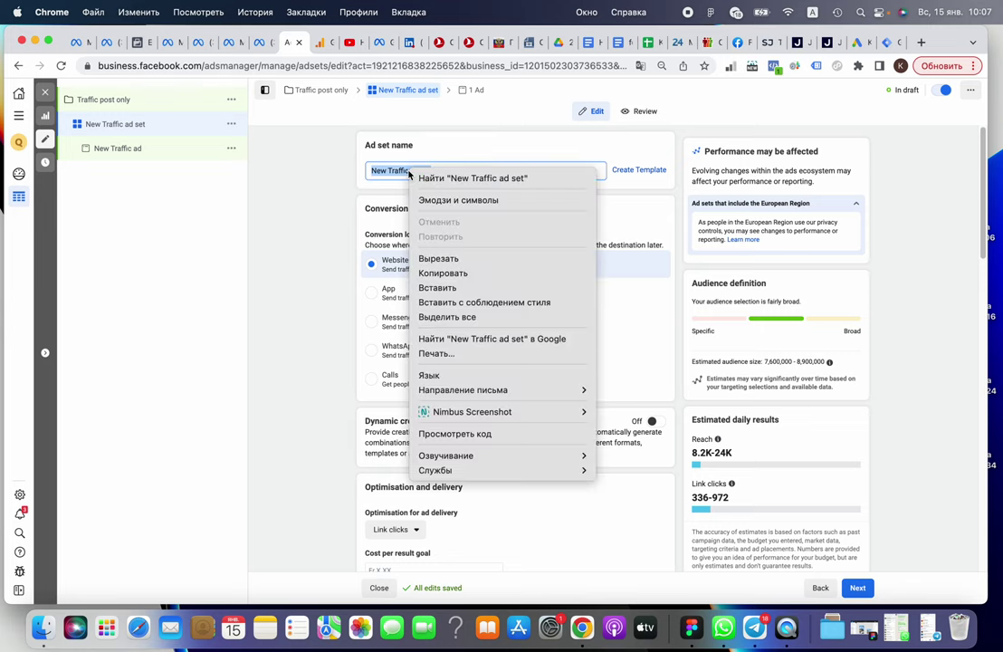
left_click(449, 287)
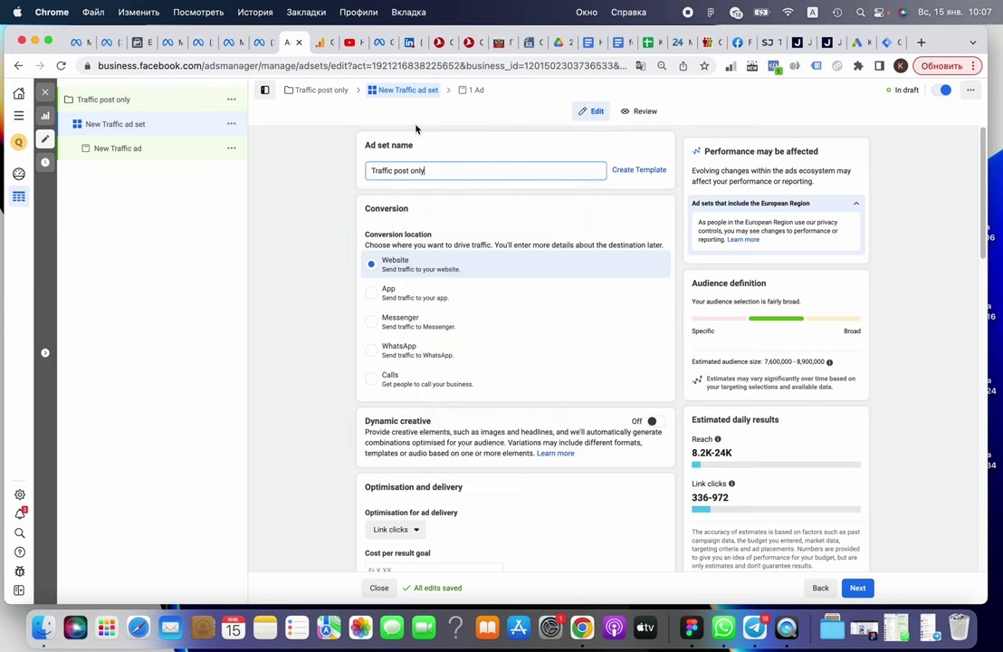
In campaign settings, leave special ad categories empty and check that no spending limit is set.
left_click(315, 89)
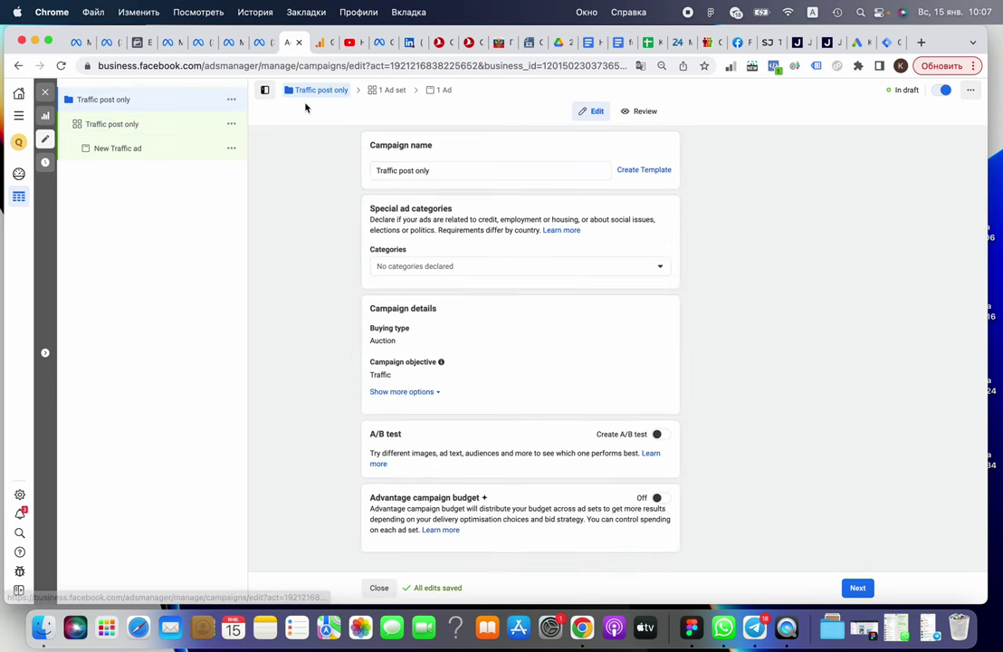
mouse_move(411, 249)
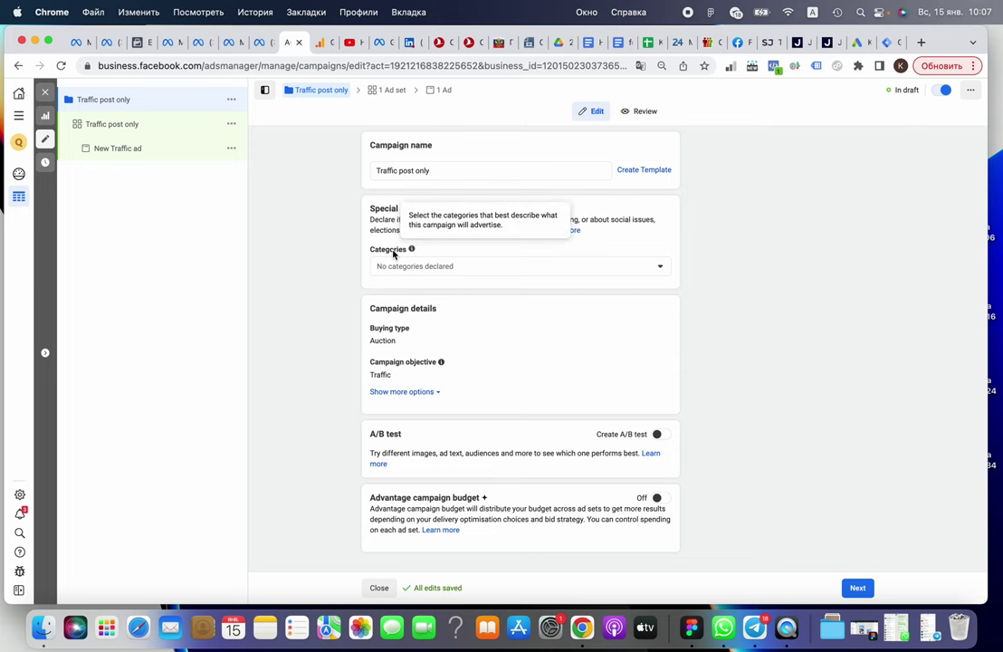
left_click(662, 267)
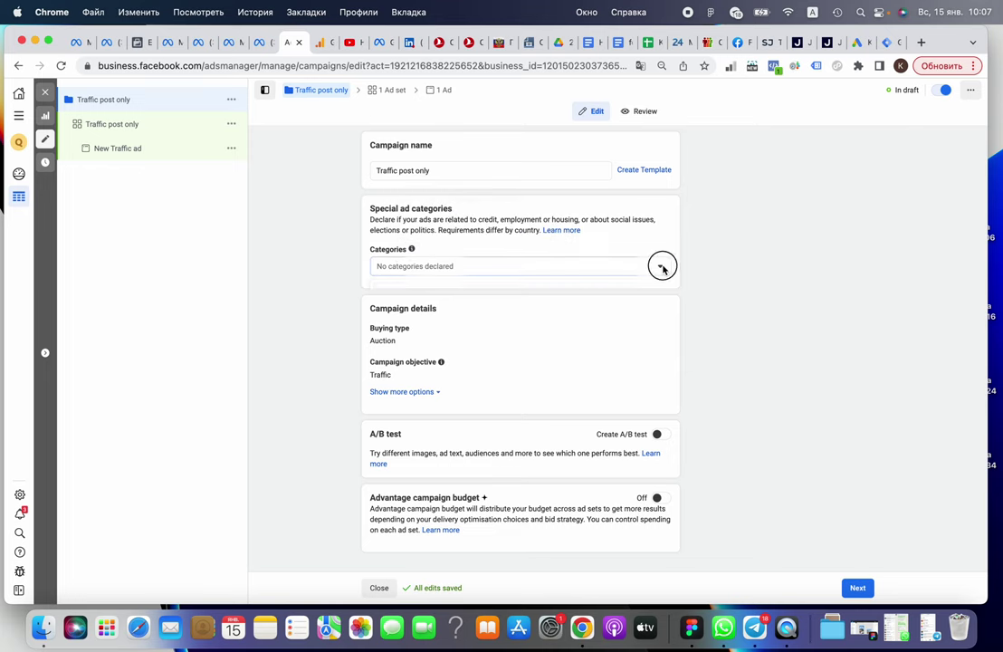
left_click(662, 267)
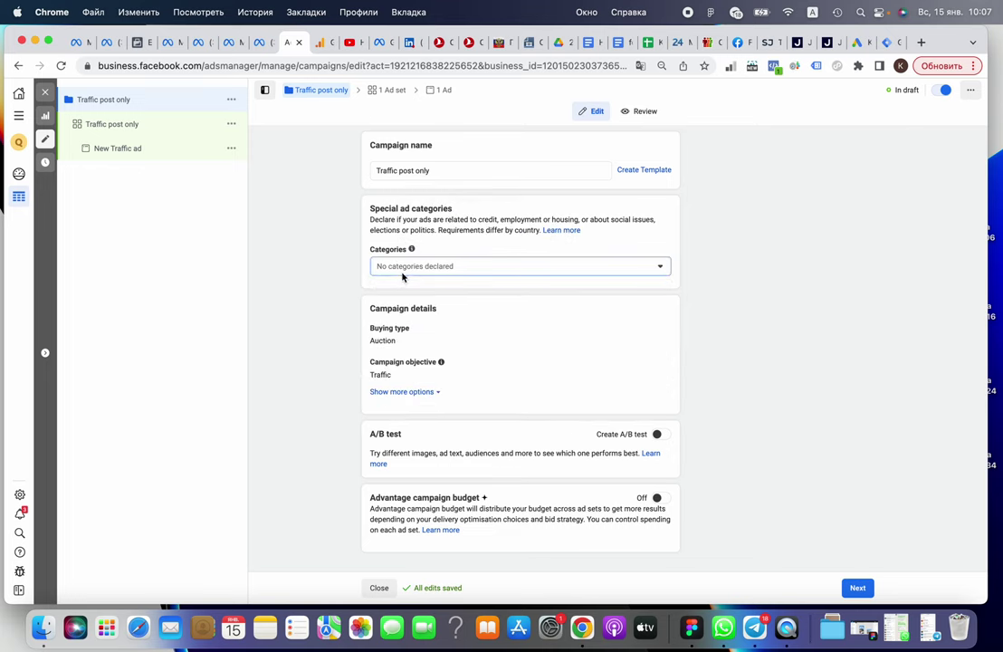
left_click(421, 391)
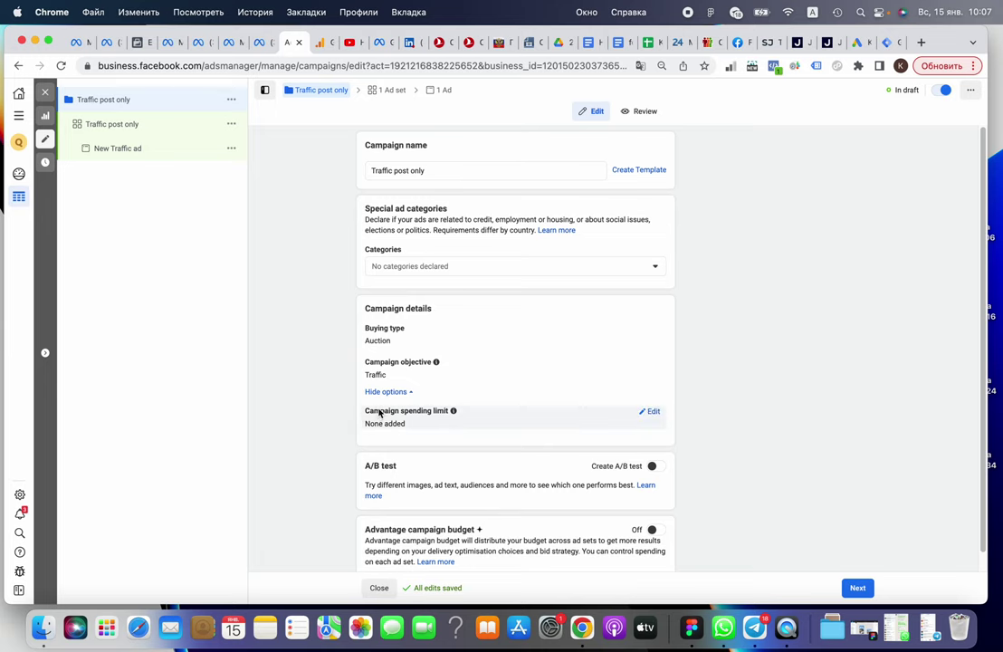
scroll(508, 449, "down", 1)
scroll(509, 449, "down", 1)
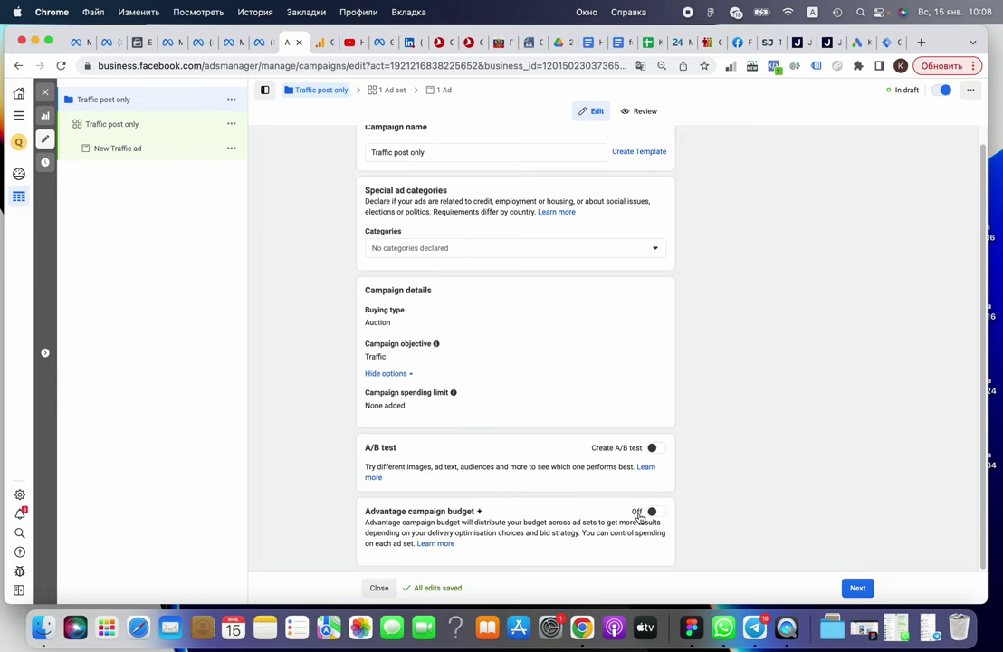
In the ad set, keep Website as the conversion location and turn dynamic creative on.
left_click(851, 586)
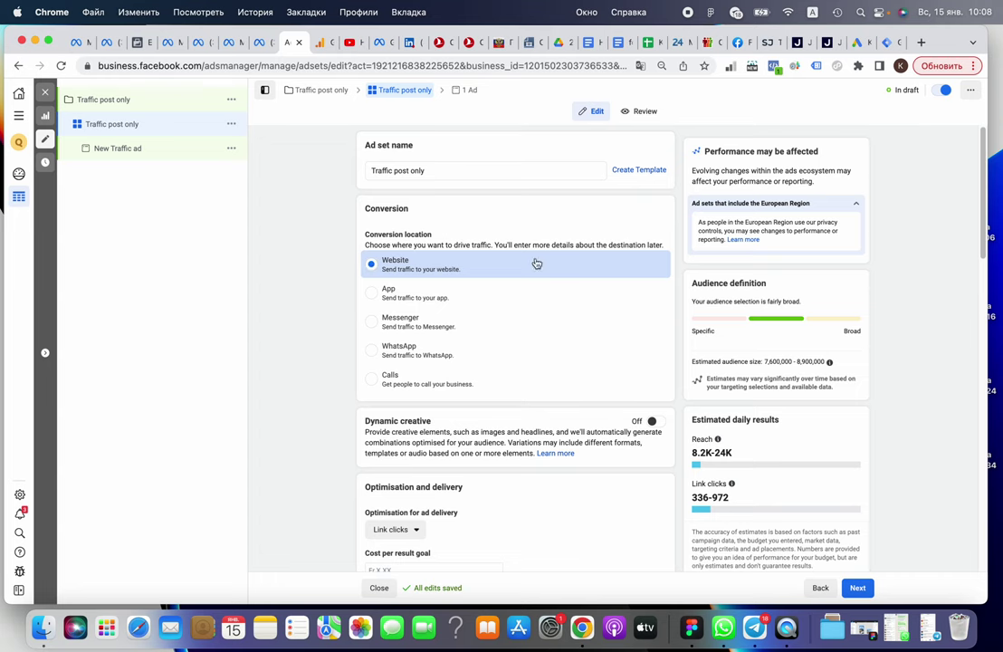
scroll(532, 261, "down", 2)
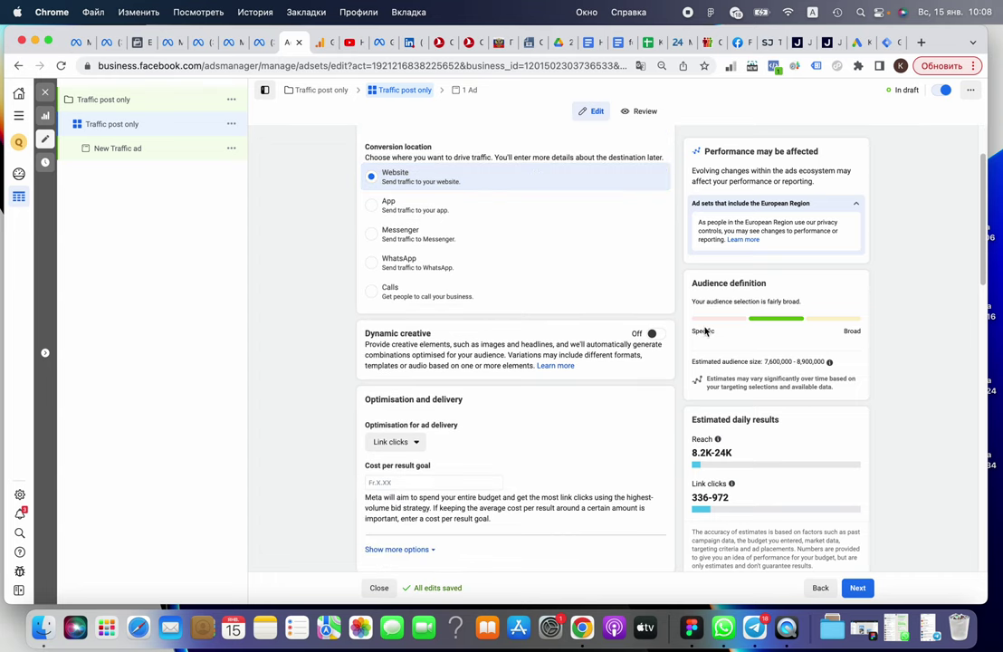
left_click(657, 335)
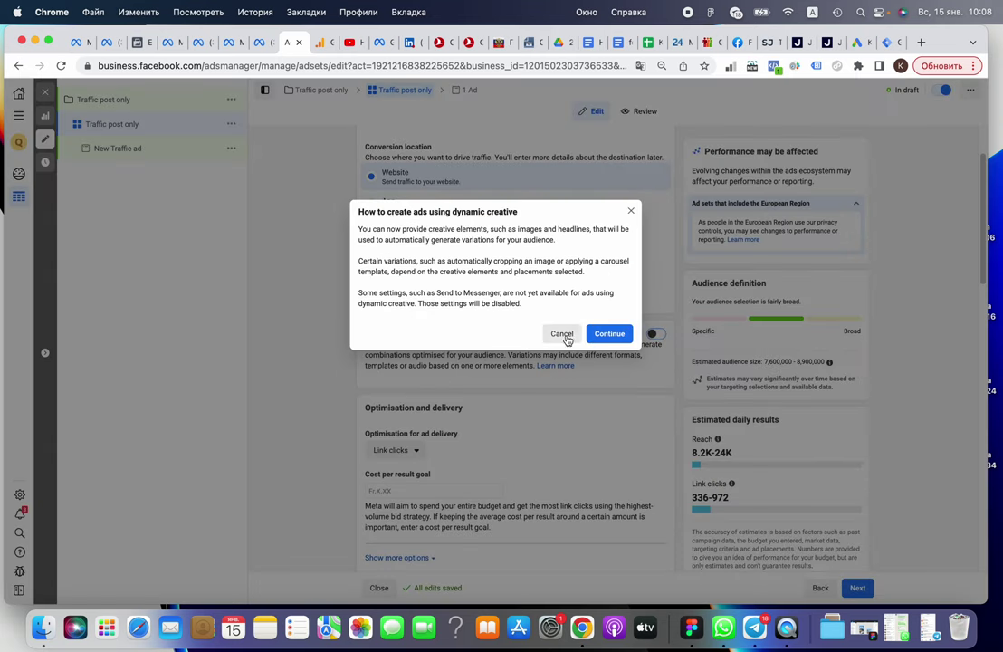
left_click(604, 337)
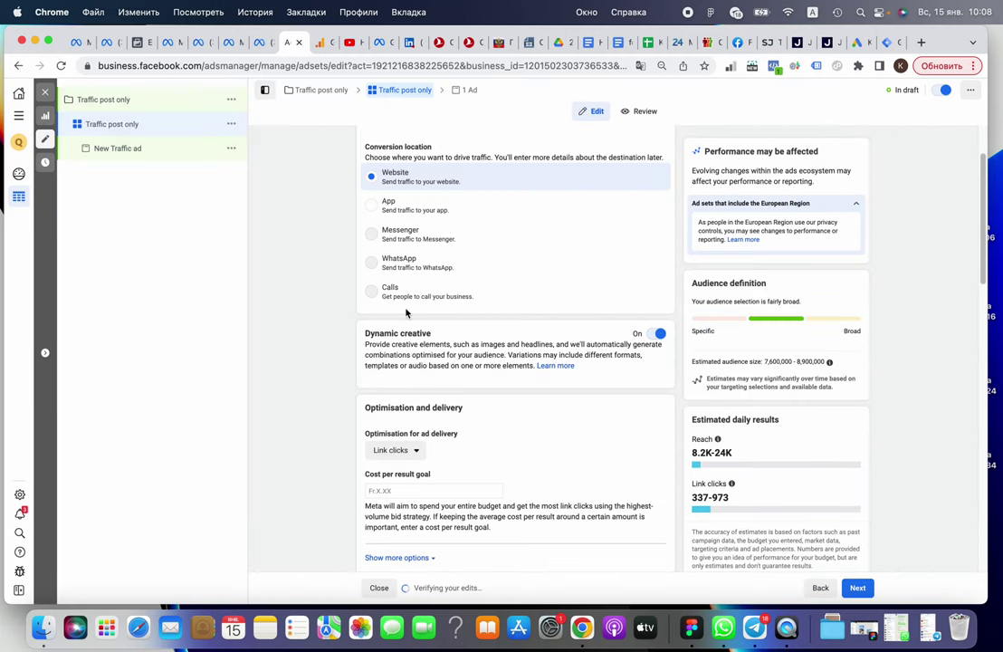
scroll(362, 272, "down", 5)
scroll(453, 175, "up", 1)
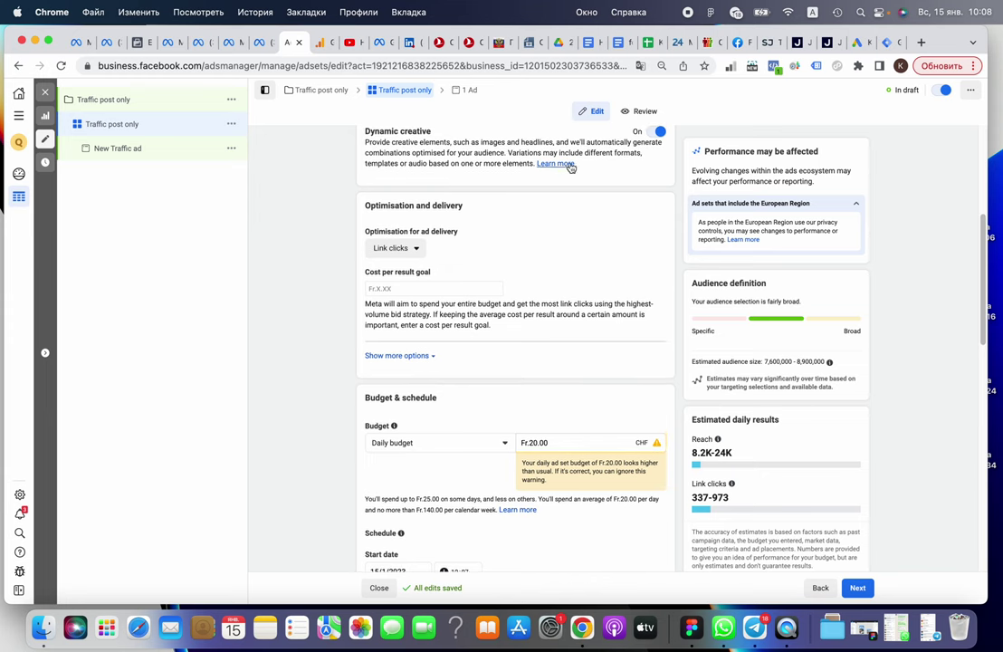
Keep Link clicks optimisation and lower the daily budget from Fr.20.00 to Fr.2.00.
mouse_move(507, 434)
left_click(418, 250)
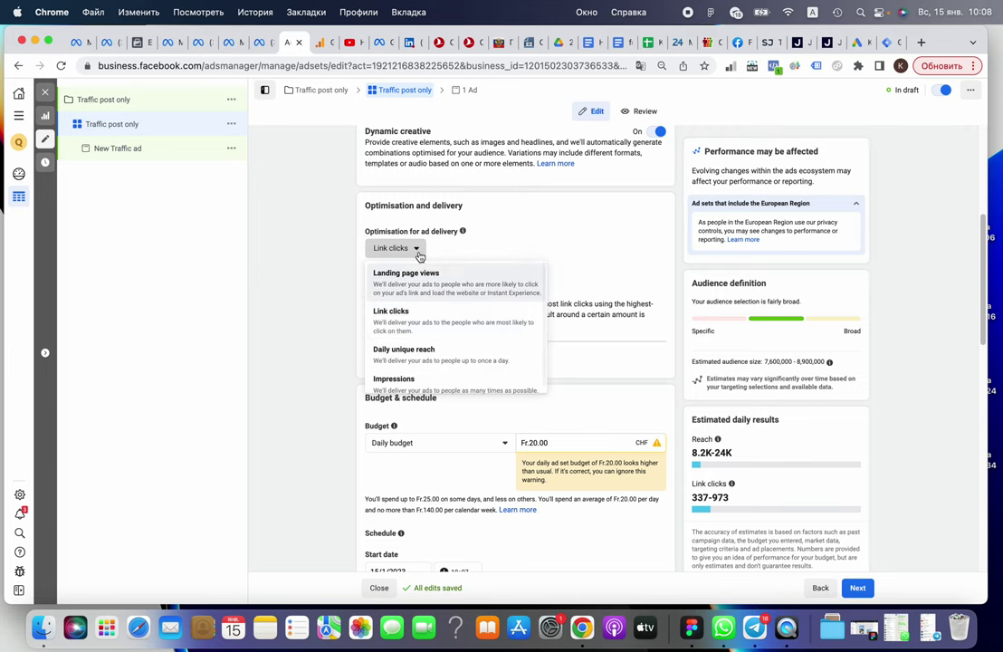
left_click(414, 331)
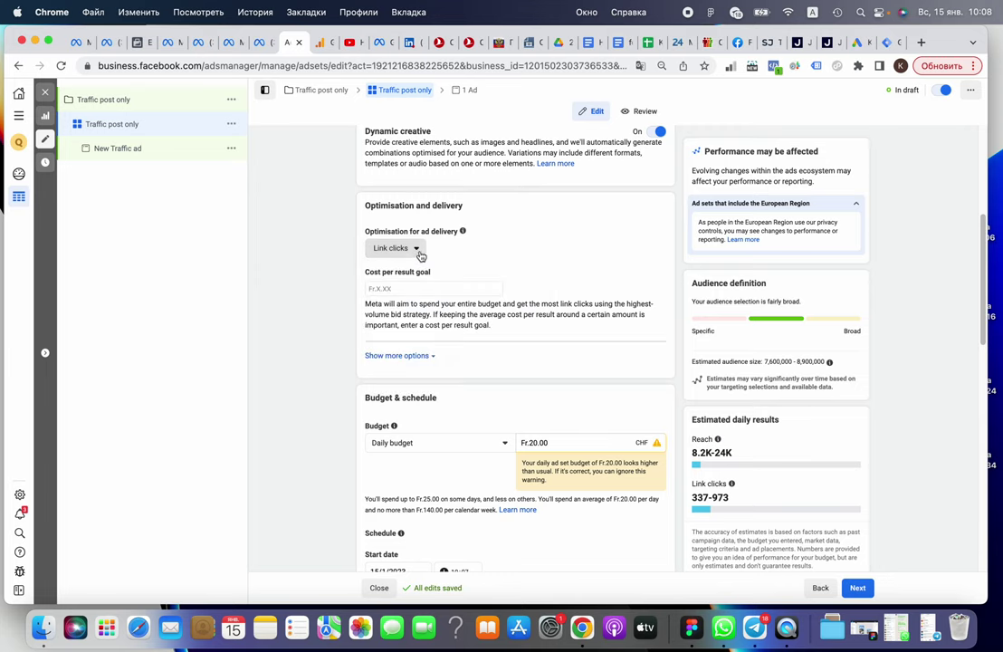
scroll(497, 281, "down", 1)
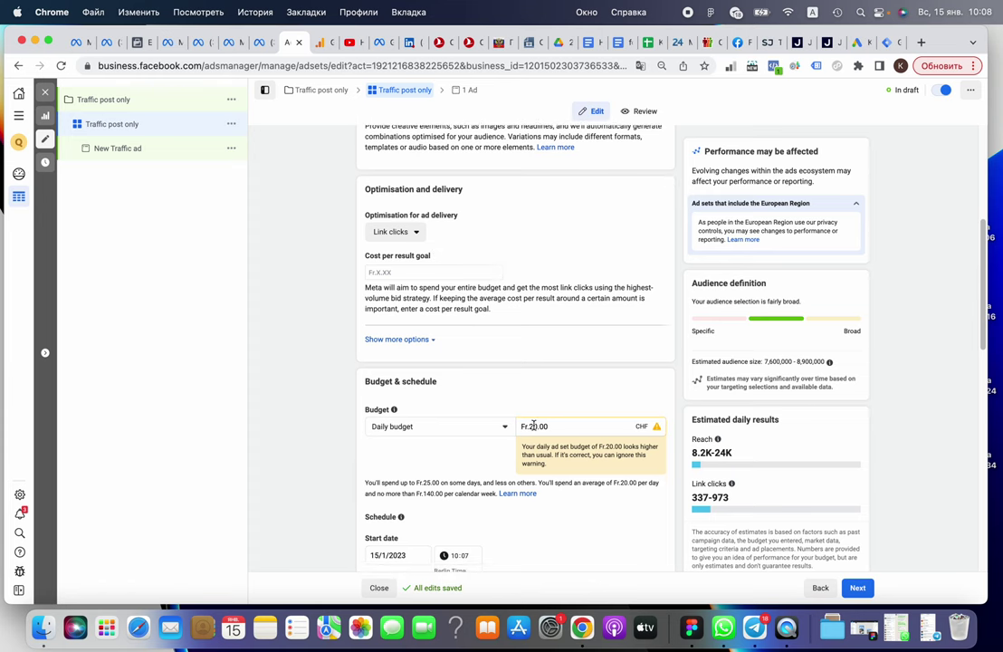
left_click(536, 427)
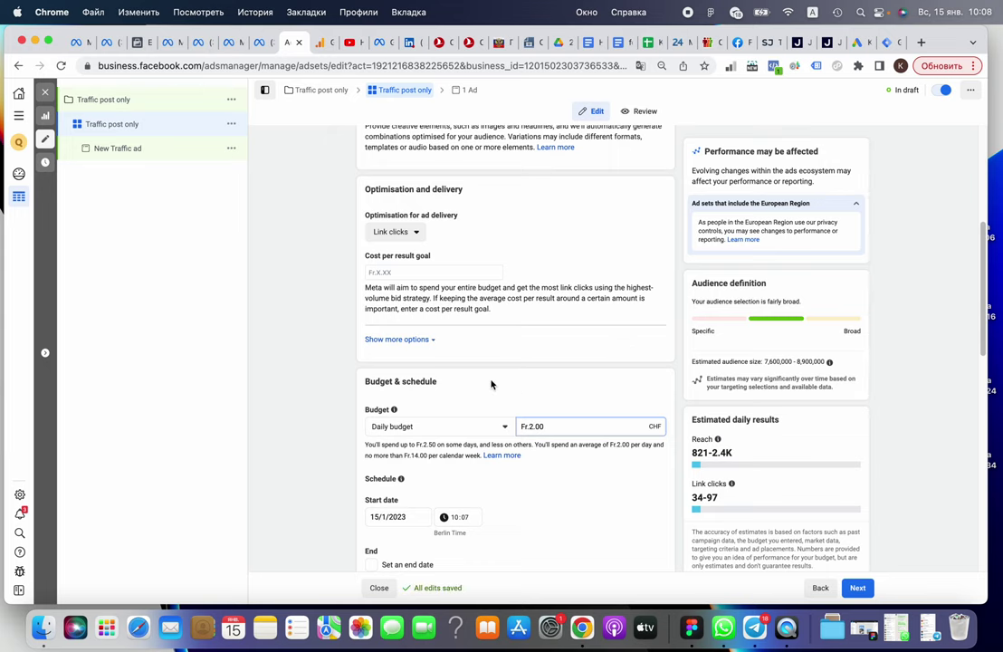
scroll(490, 385, "down", 2)
scroll(523, 338, "down", 1)
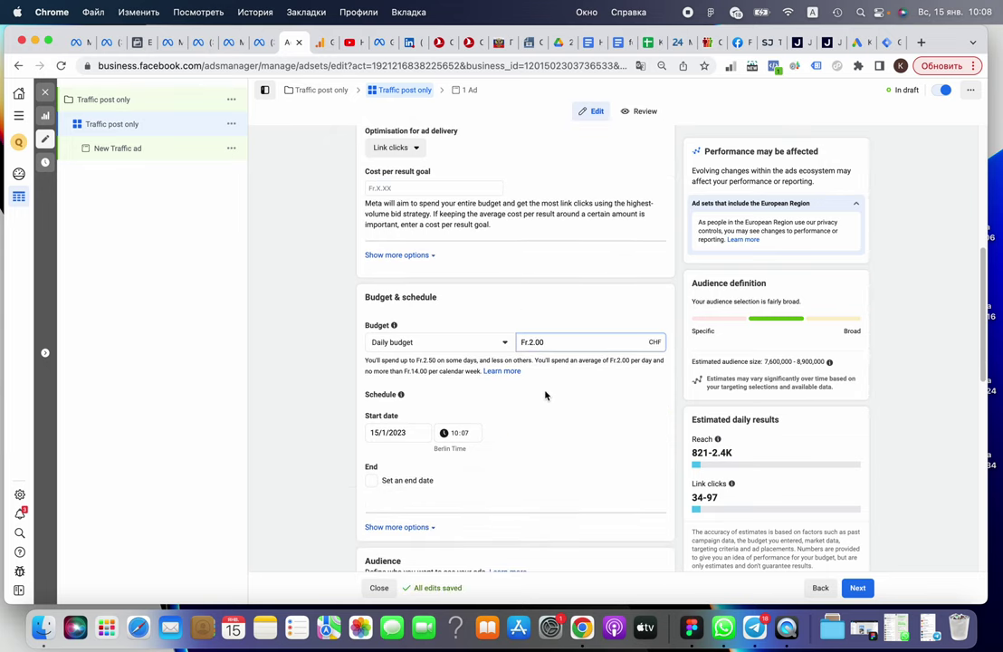
scroll(516, 391, "down", 2)
scroll(512, 370, "down", 9)
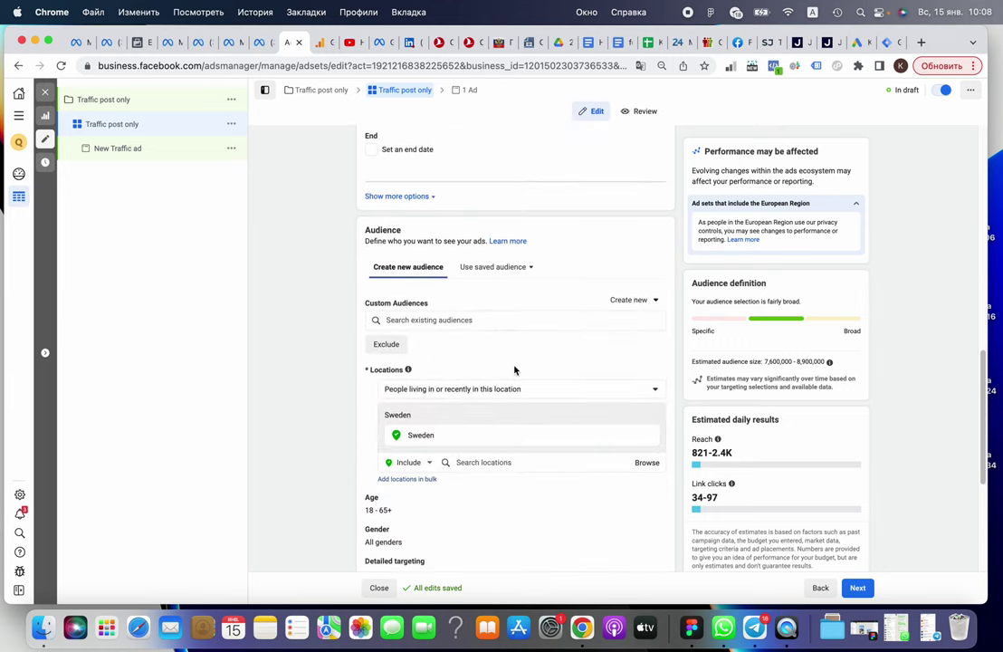
scroll(525, 191, "up", 4)
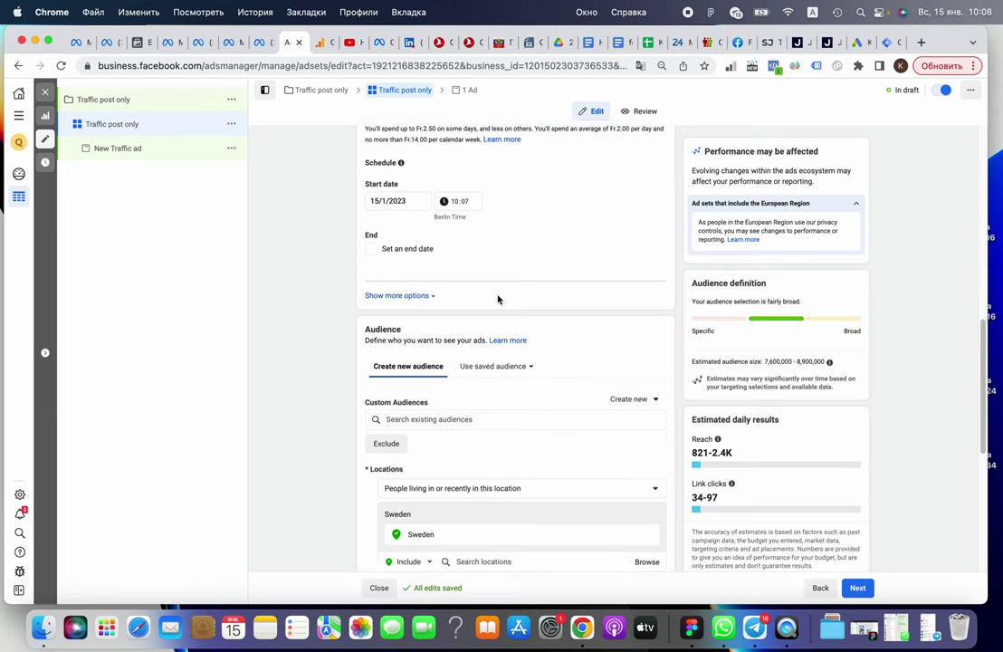
Apply the saved audience 'CH deutsch targets 1,4M' to the ad set.
left_click(486, 383)
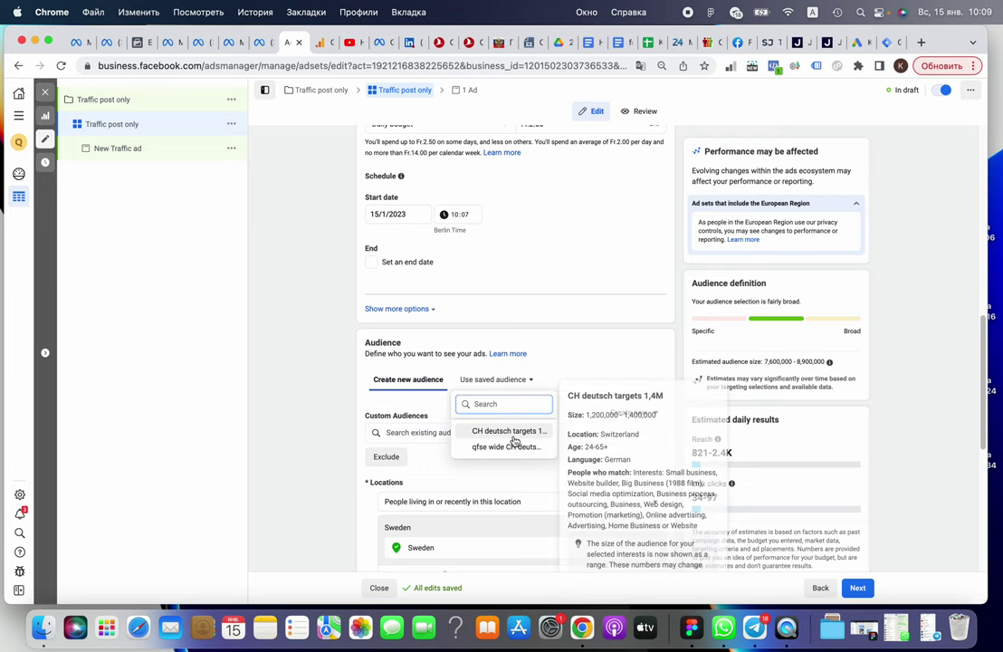
left_click(512, 434)
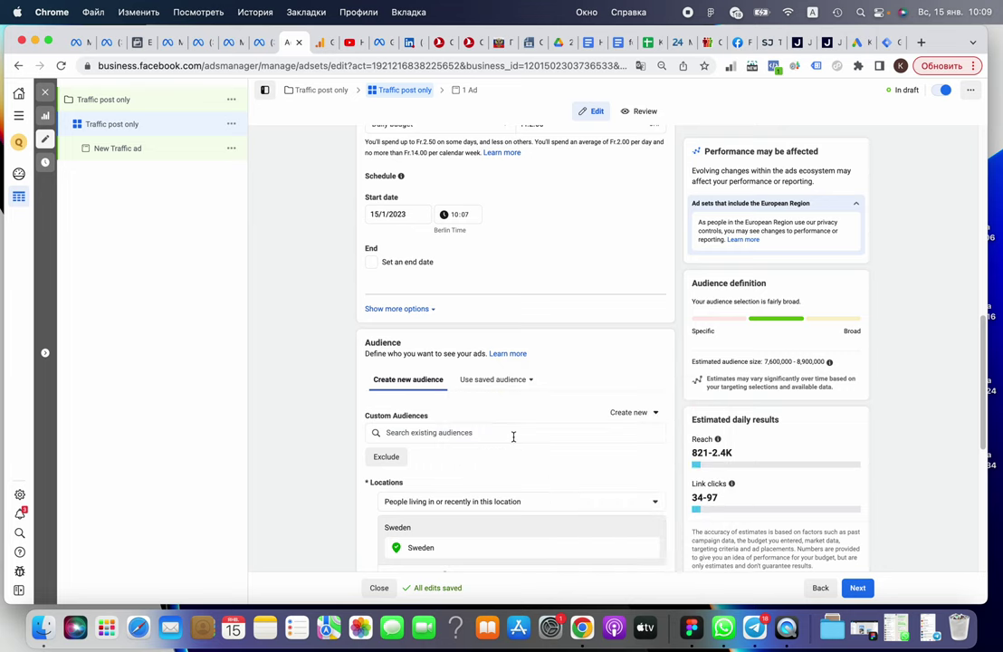
left_click(19, 95)
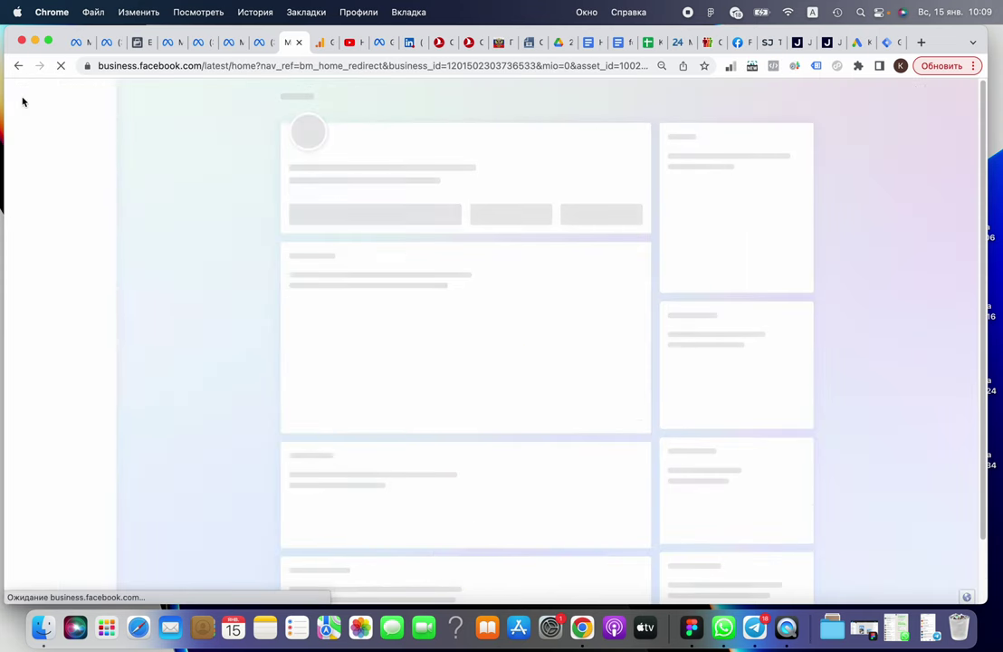
left_click(16, 67)
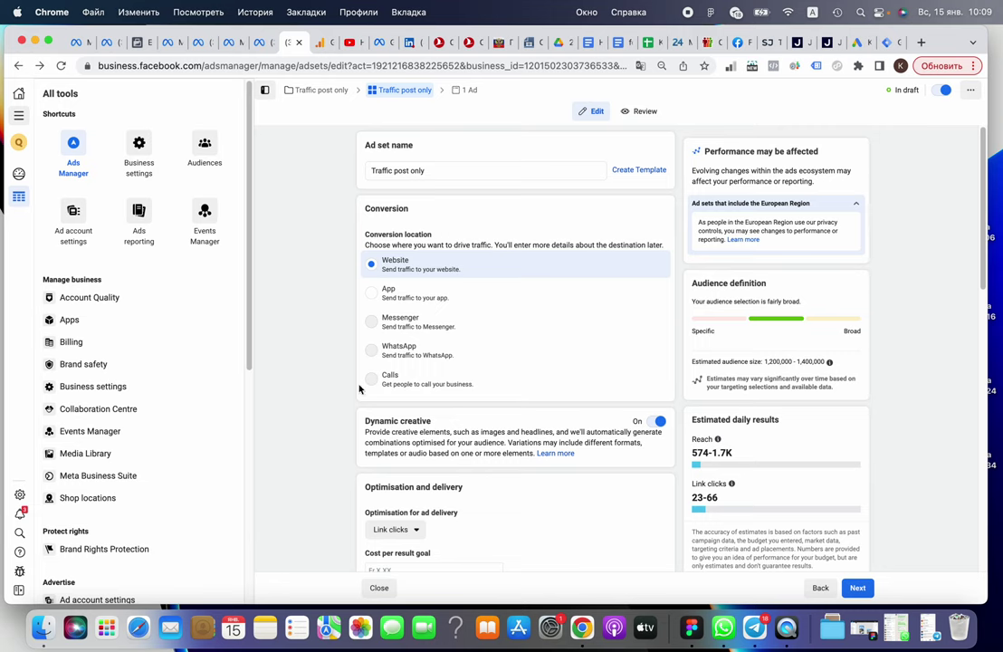
scroll(380, 371, "down", 1)
scroll(405, 349, "down", 2)
scroll(448, 361, "down", 3)
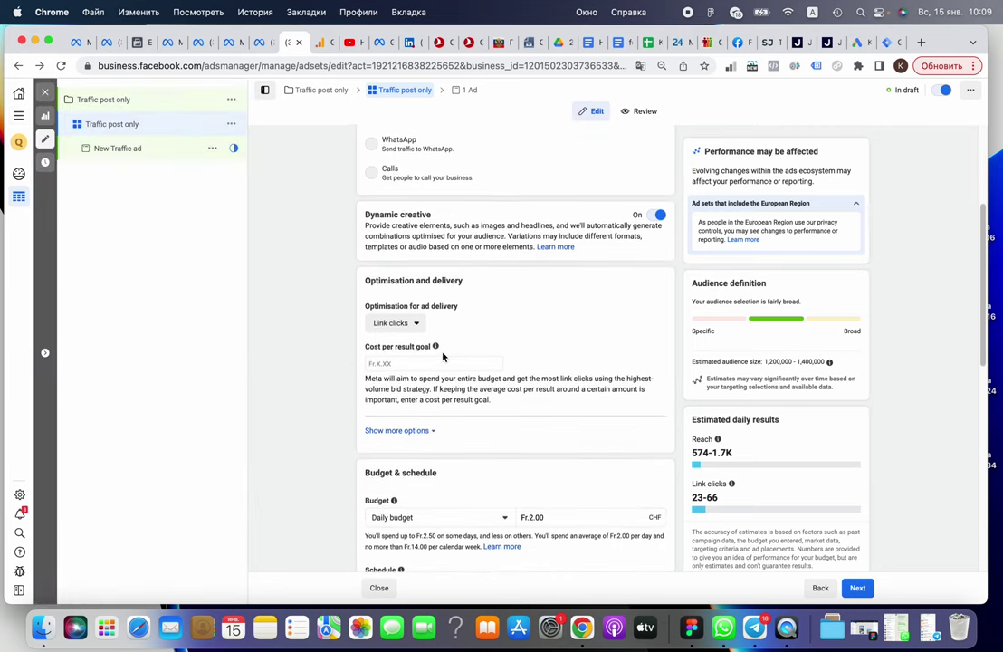
scroll(443, 357, "down", 3)
scroll(444, 354, "down", 6)
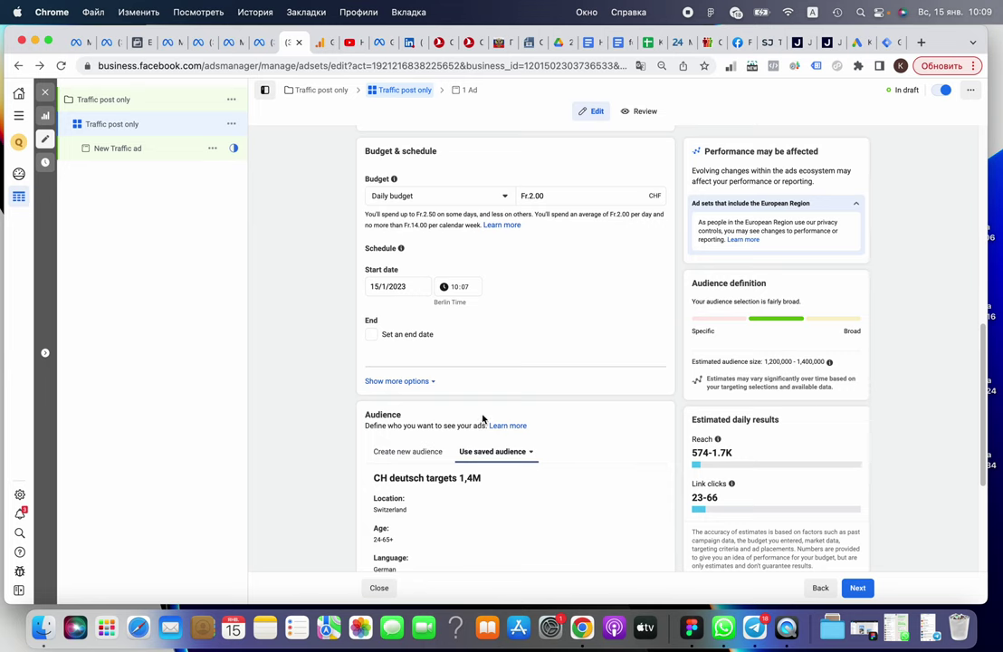
scroll(483, 412, "down", 3)
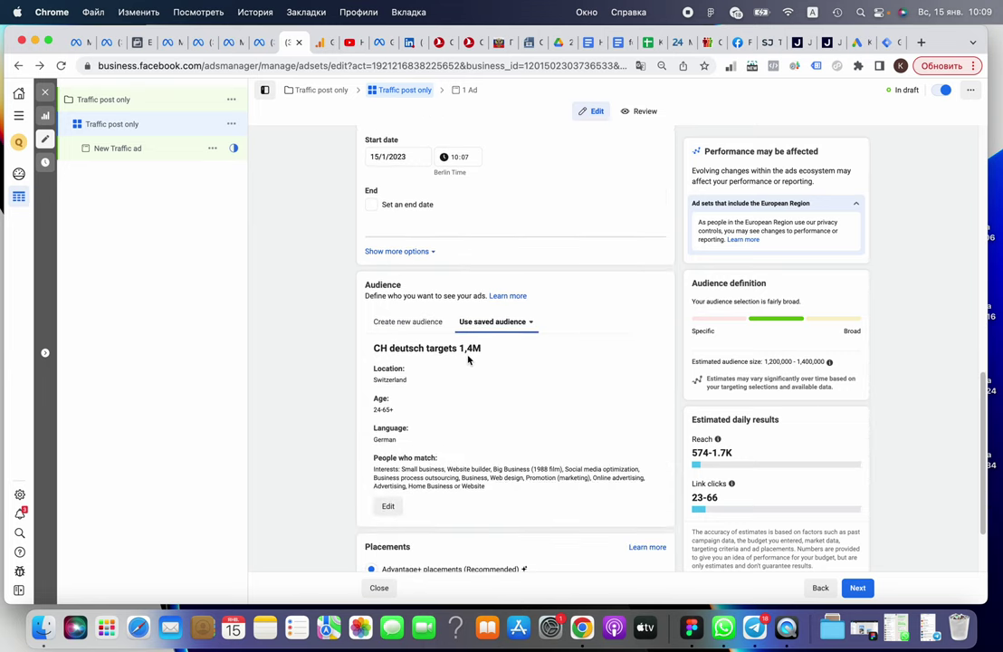
scroll(459, 359, "down", 1)
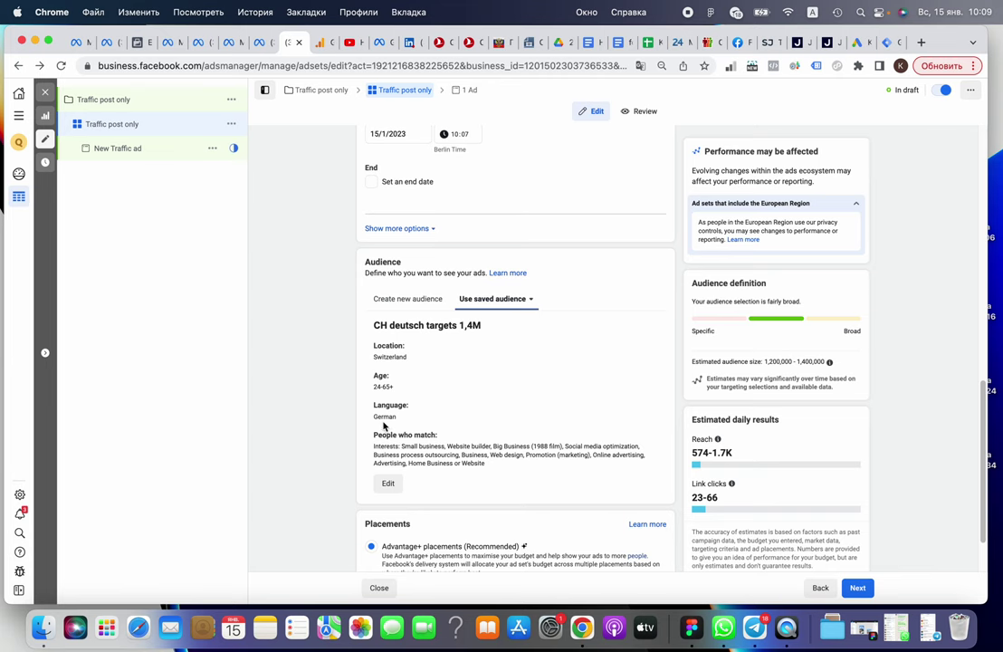
scroll(434, 389, "down", 1)
scroll(462, 371, "down", 2)
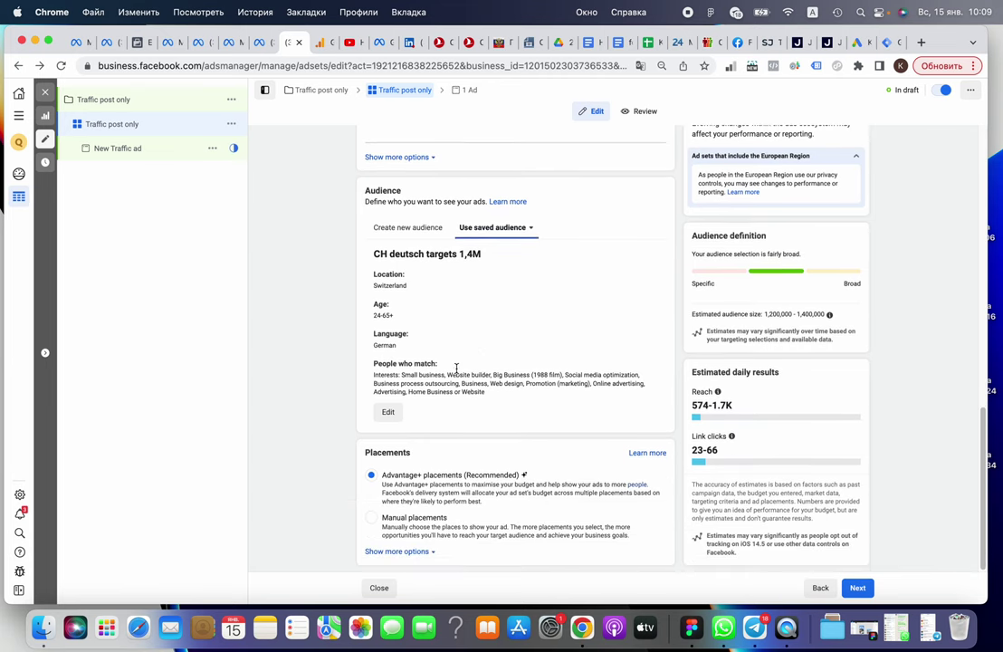
Switch to Manual placements and untick Audience Network and Messenger, keeping Facebook and Instagram.
left_click(371, 517)
scroll(433, 411, "down", 10)
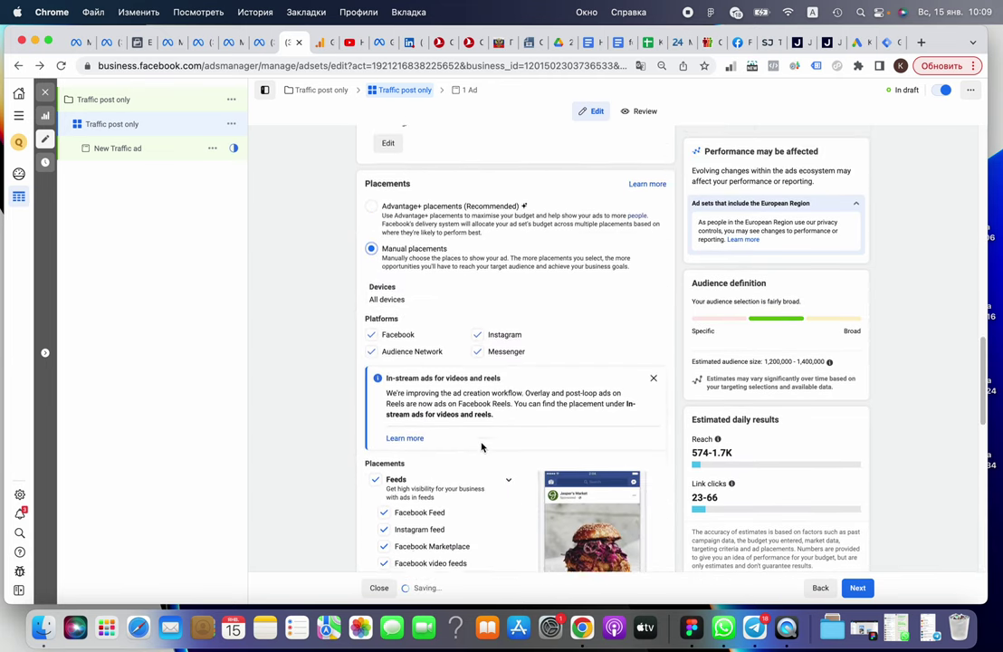
scroll(453, 362, "down", 1)
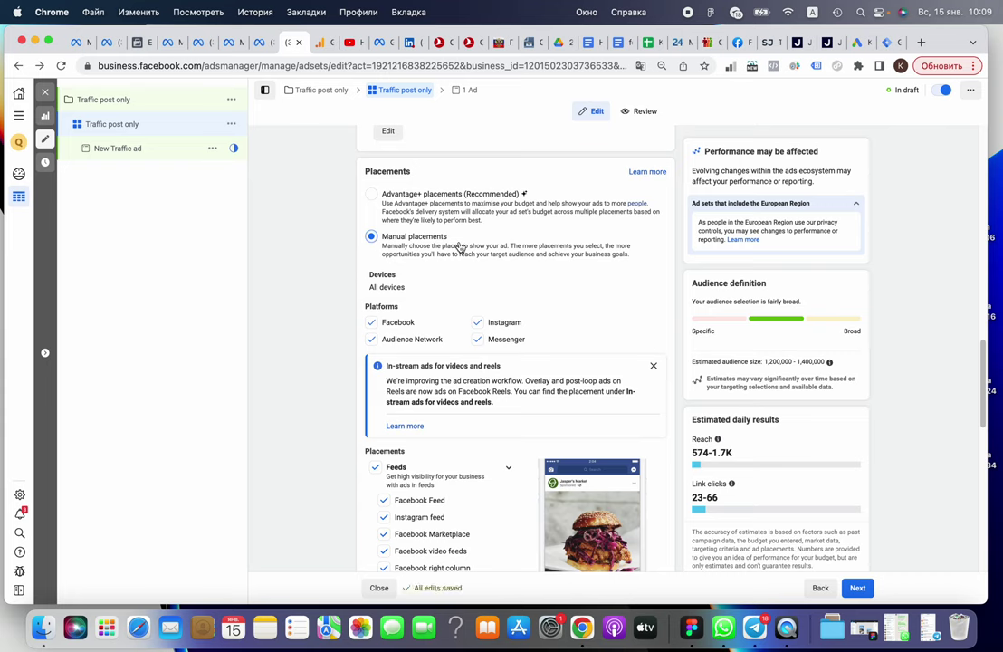
left_click(371, 340)
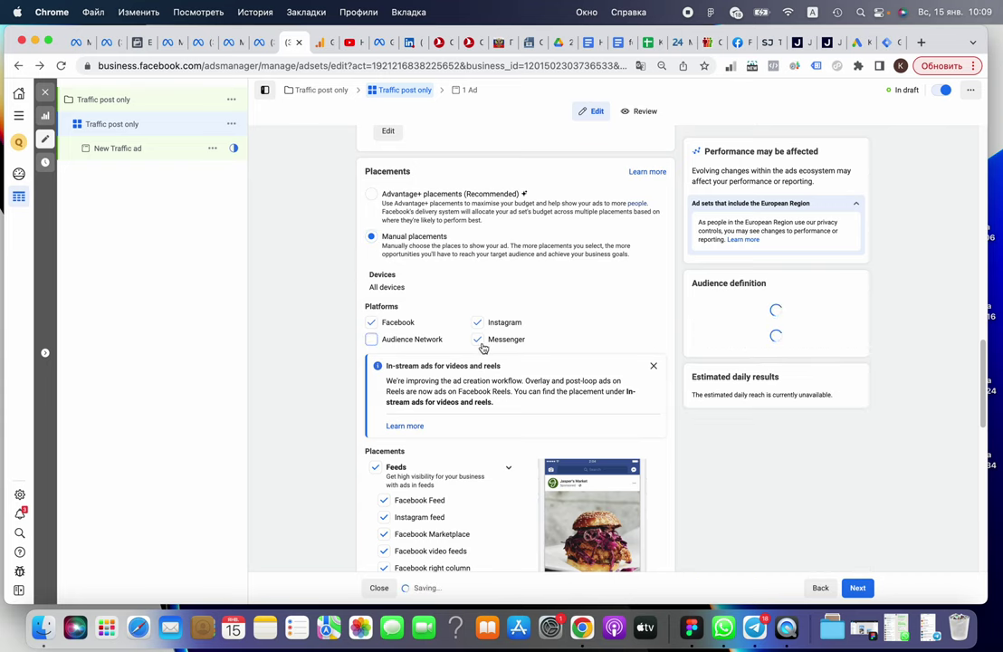
left_click(478, 341)
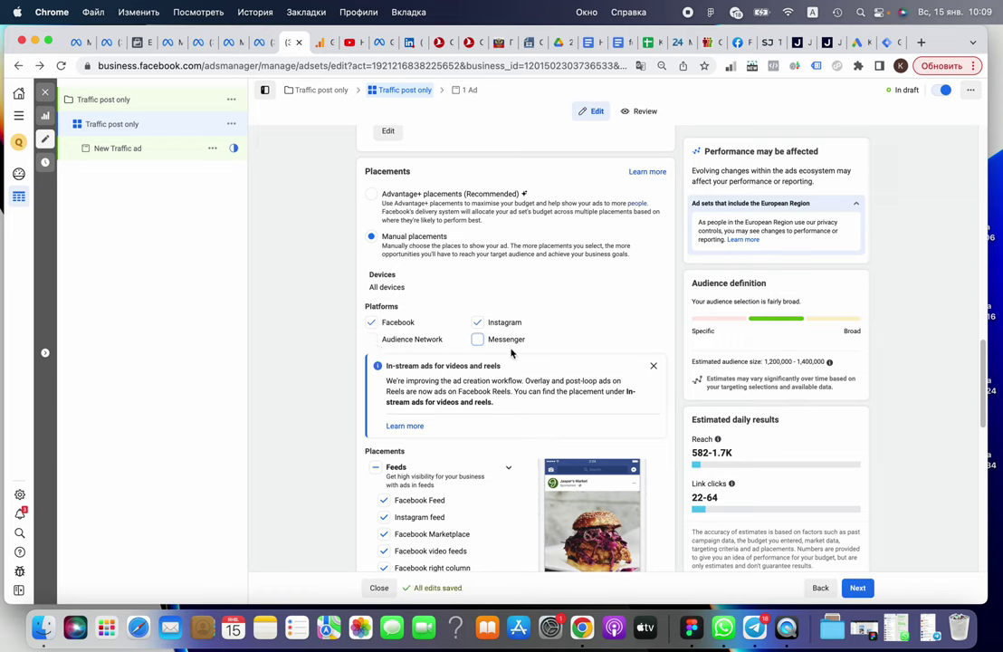
scroll(432, 308, "down", 1)
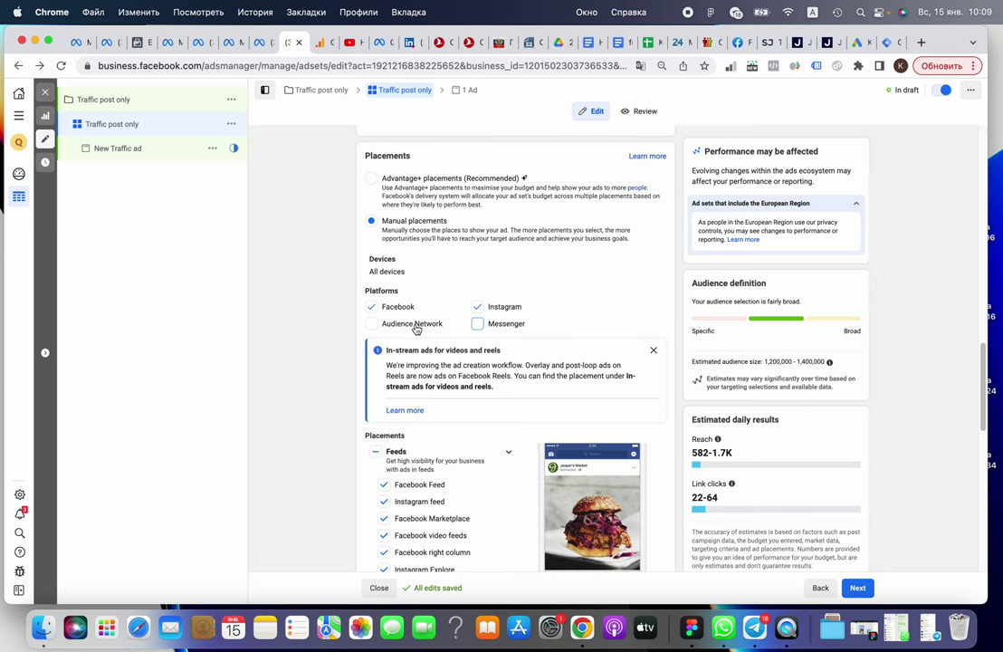
scroll(421, 325, "down", 2)
scroll(415, 329, "down", 1)
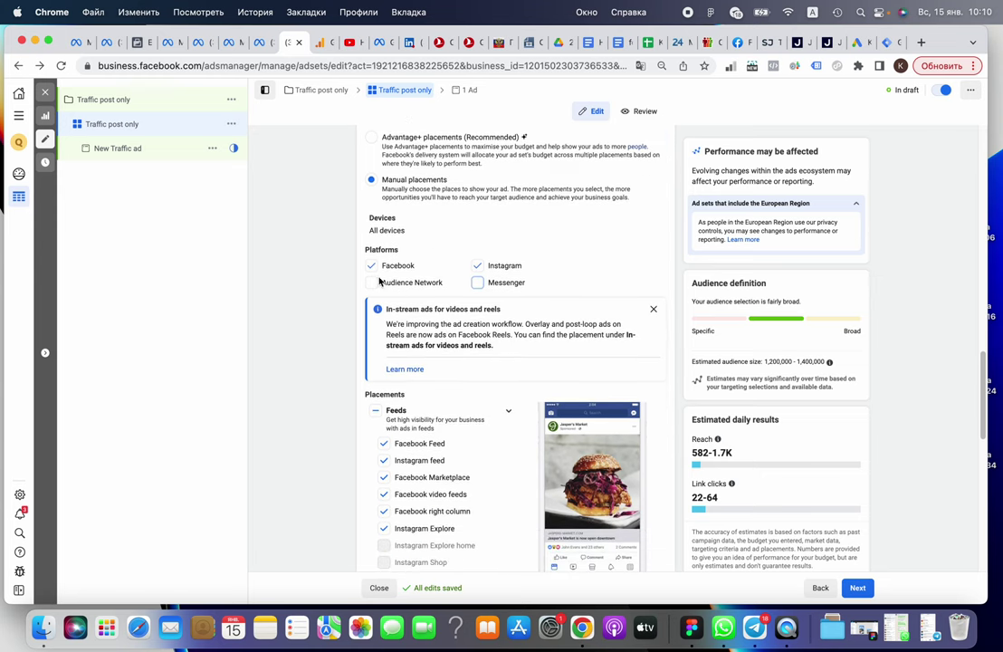
scroll(421, 337, "down", 2)
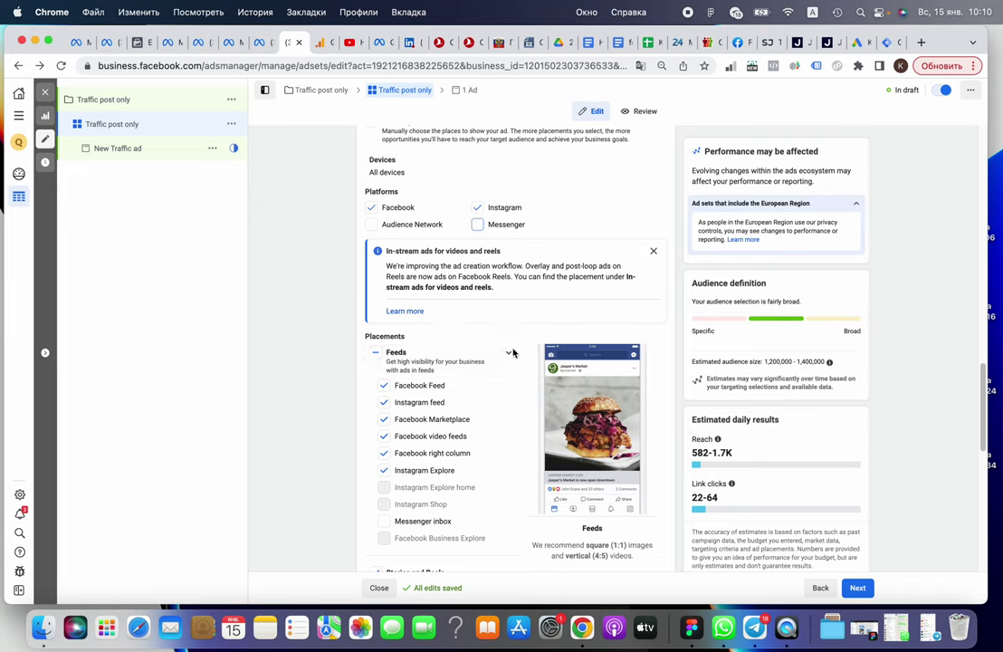
scroll(371, 398, "down", 4)
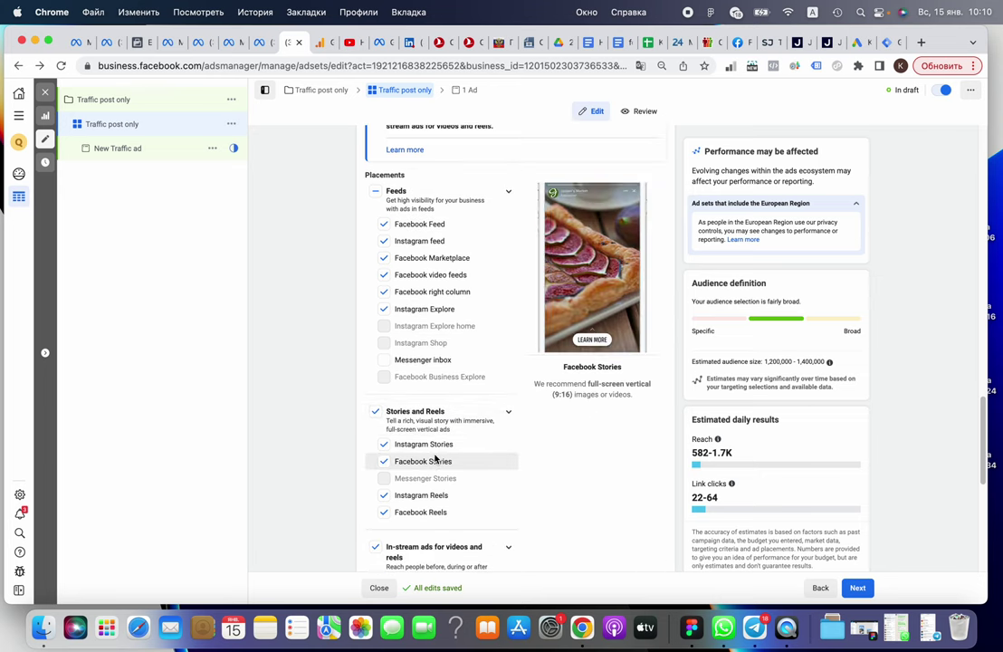
scroll(433, 460, "down", 3)
scroll(433, 460, "down", 2)
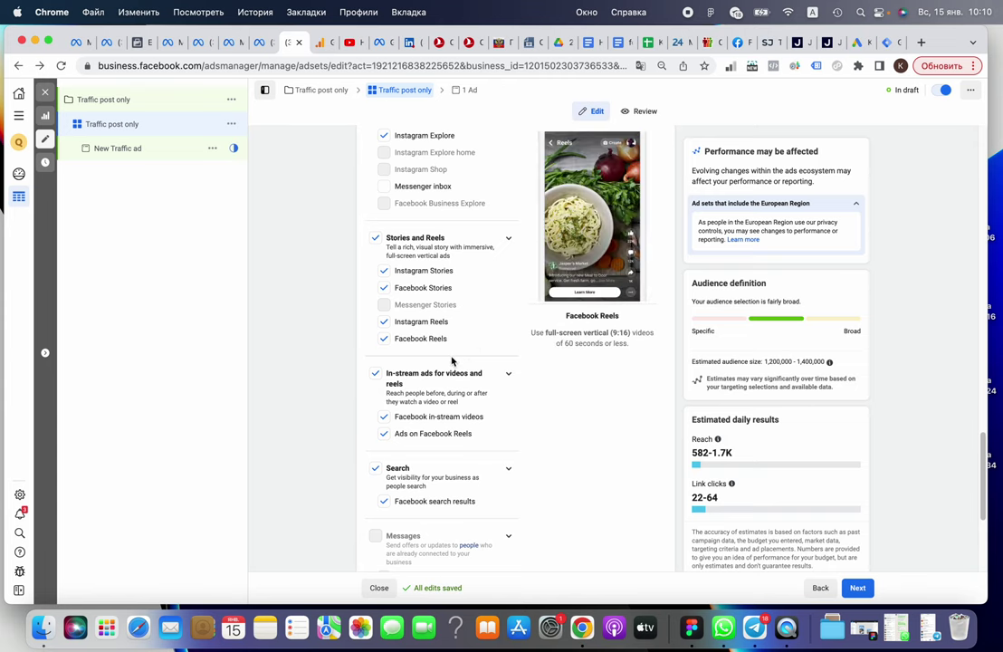
scroll(406, 268, "up", 2)
scroll(404, 266, "up", 2)
scroll(402, 265, "up", 1)
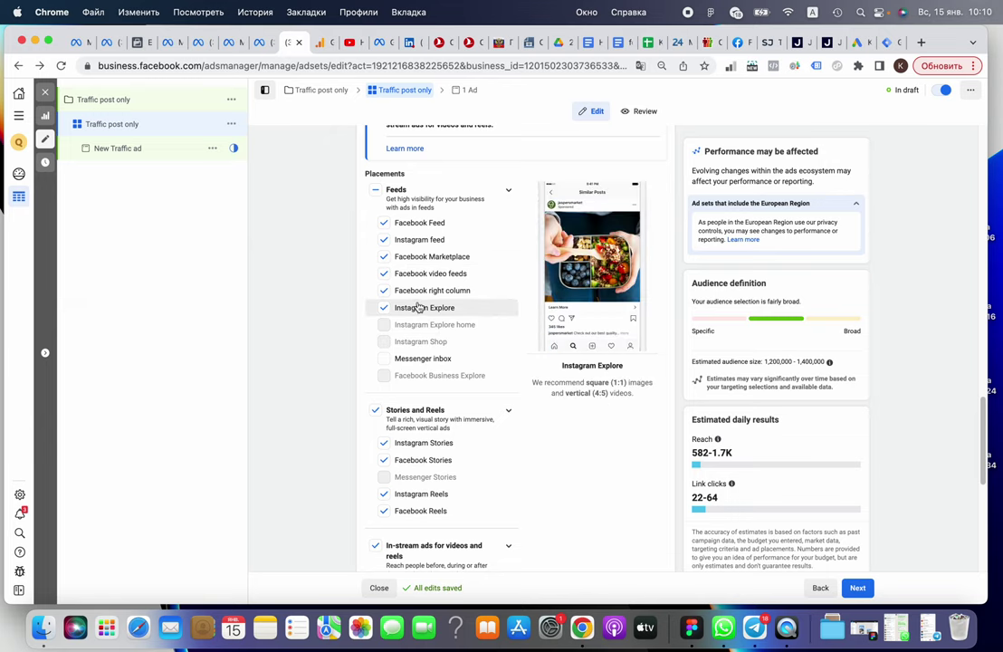
scroll(411, 326, "down", 3)
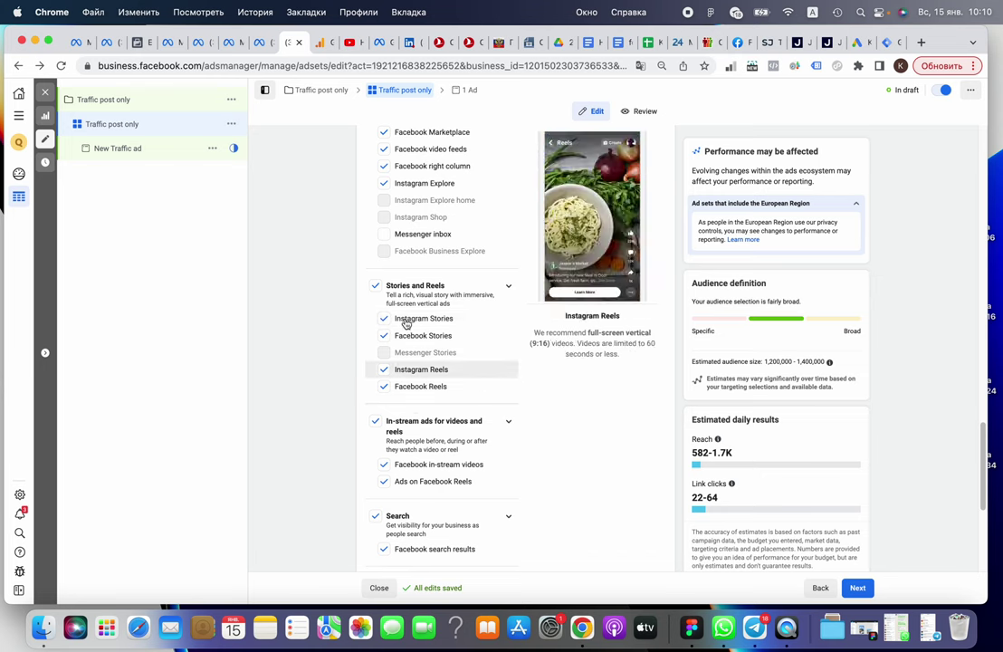
scroll(449, 393, "down", 3)
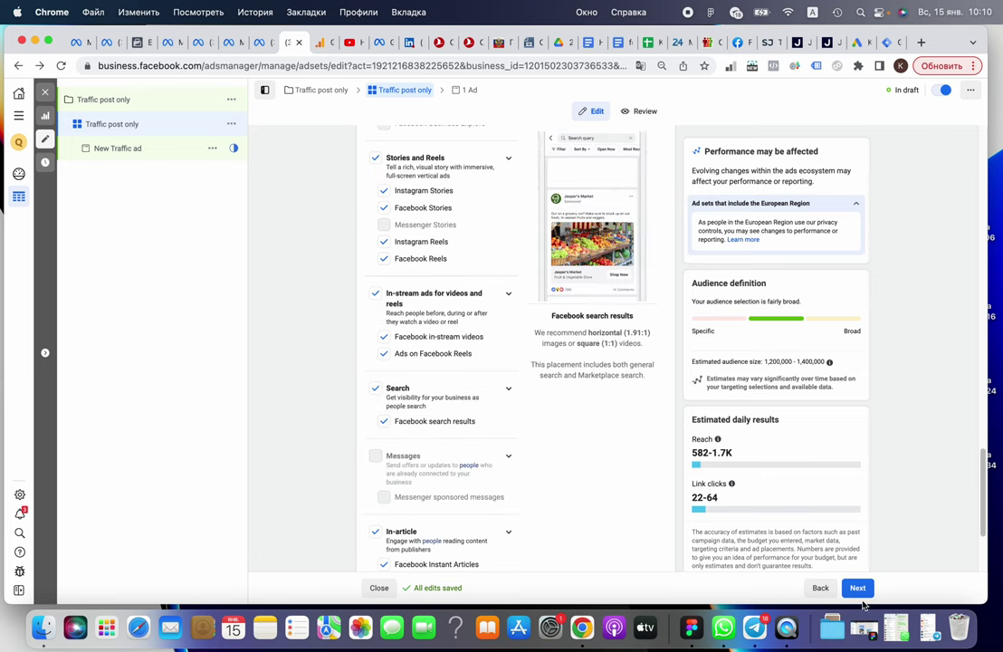
scroll(405, 326, "down", 4)
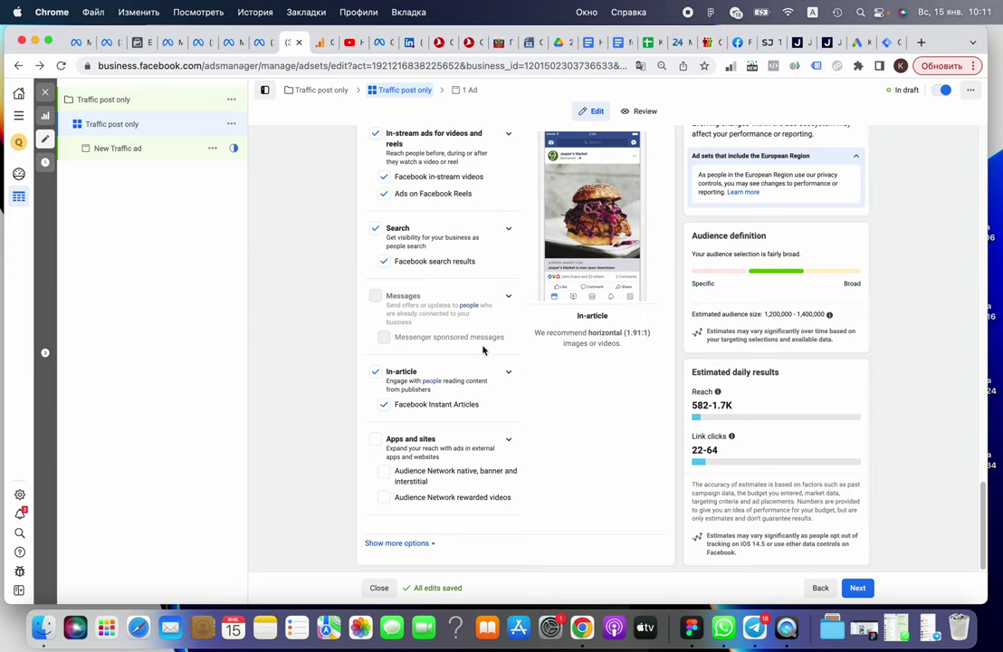
scroll(483, 349, "up", 2)
scroll(468, 313, "up", 3)
scroll(444, 298, "up", 3)
scroll(441, 299, "down", 2)
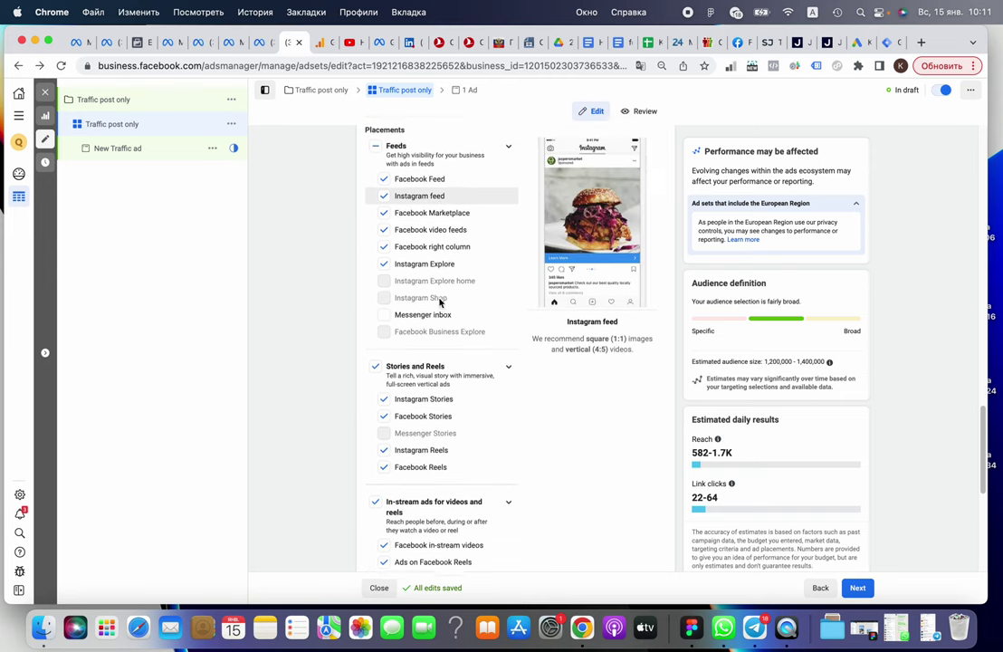
scroll(439, 298, "down", 4)
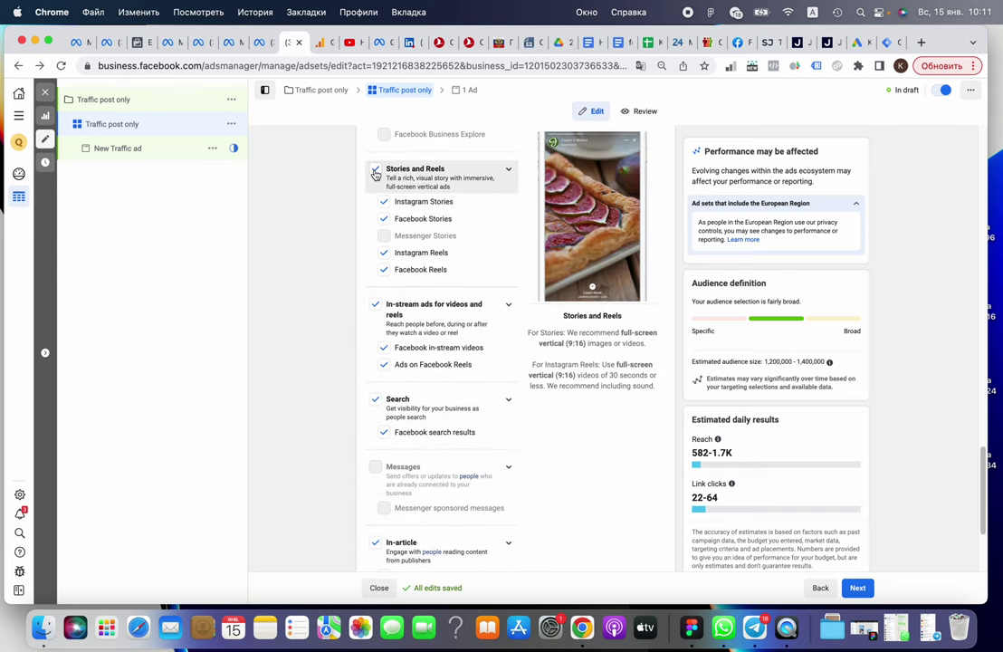
left_click(374, 172)
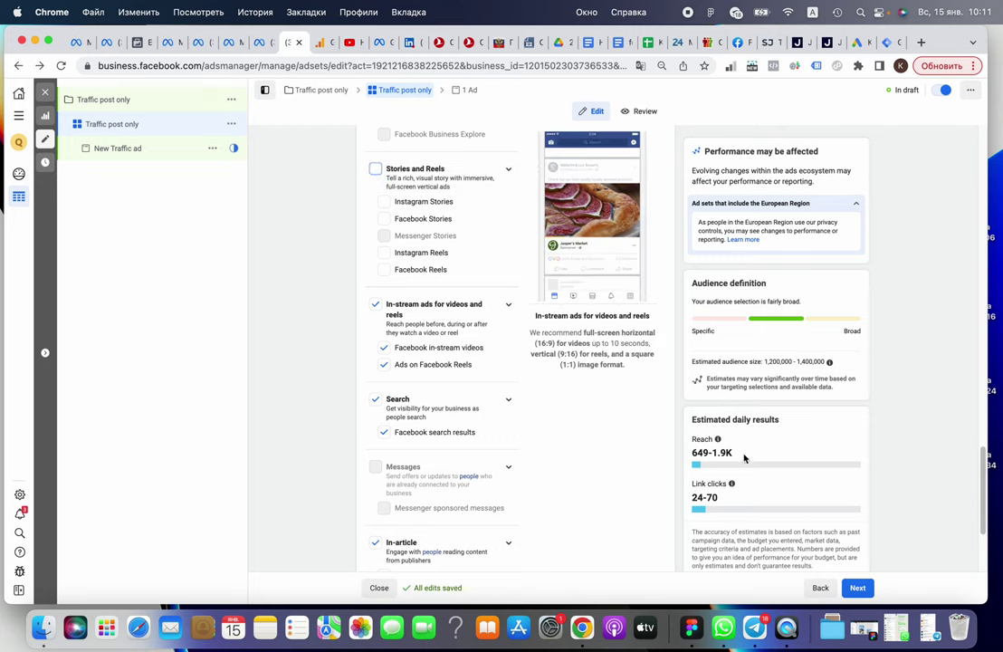
left_click(375, 169)
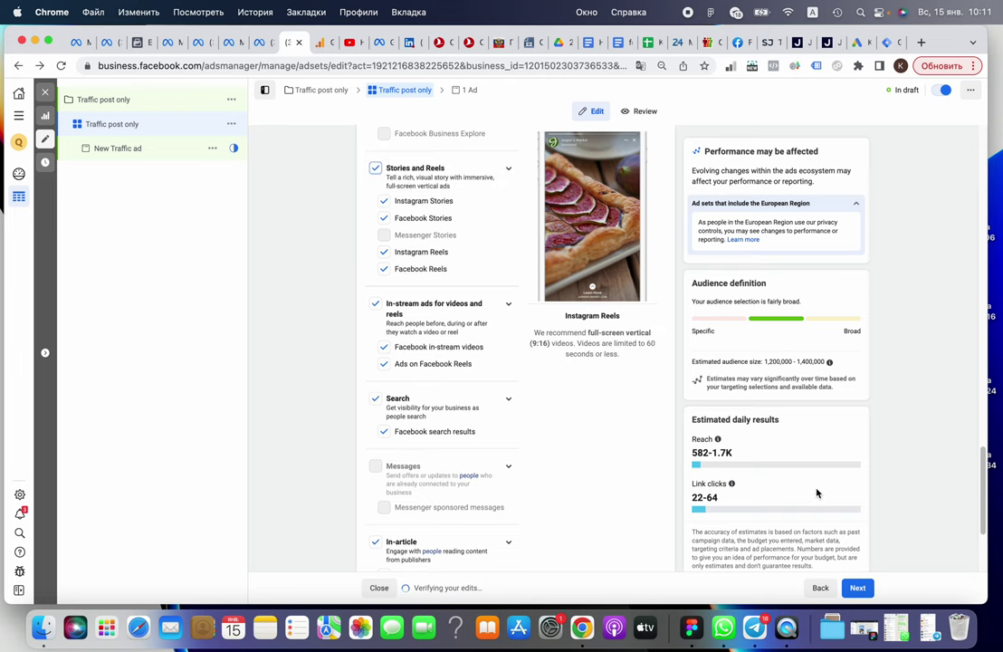
scroll(814, 489, "down", 2)
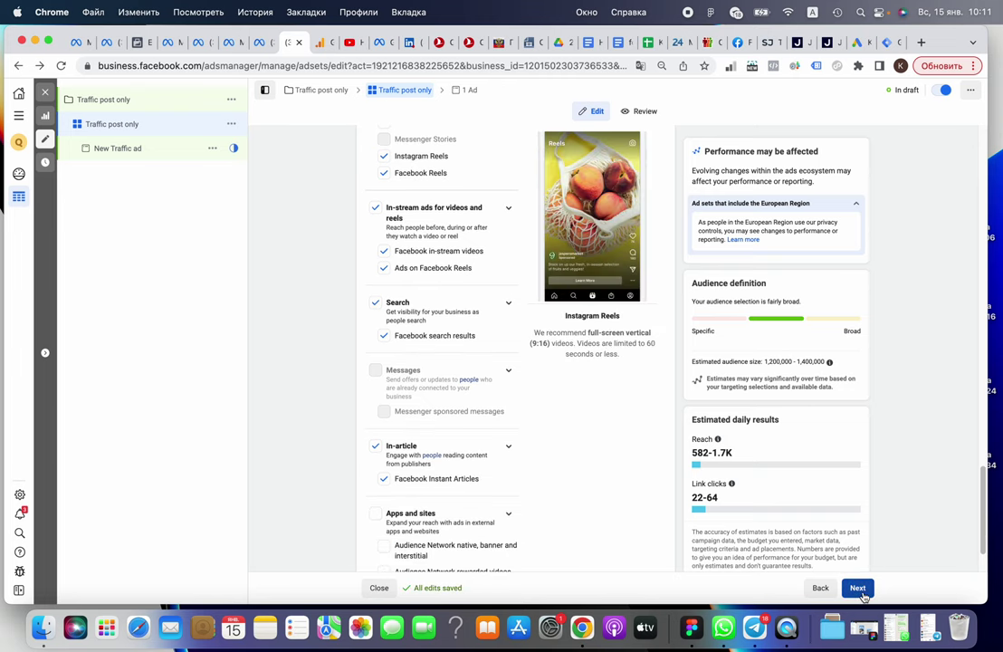
Name the ad 'Traffic post only' by pasting the copied name.
left_click(858, 589)
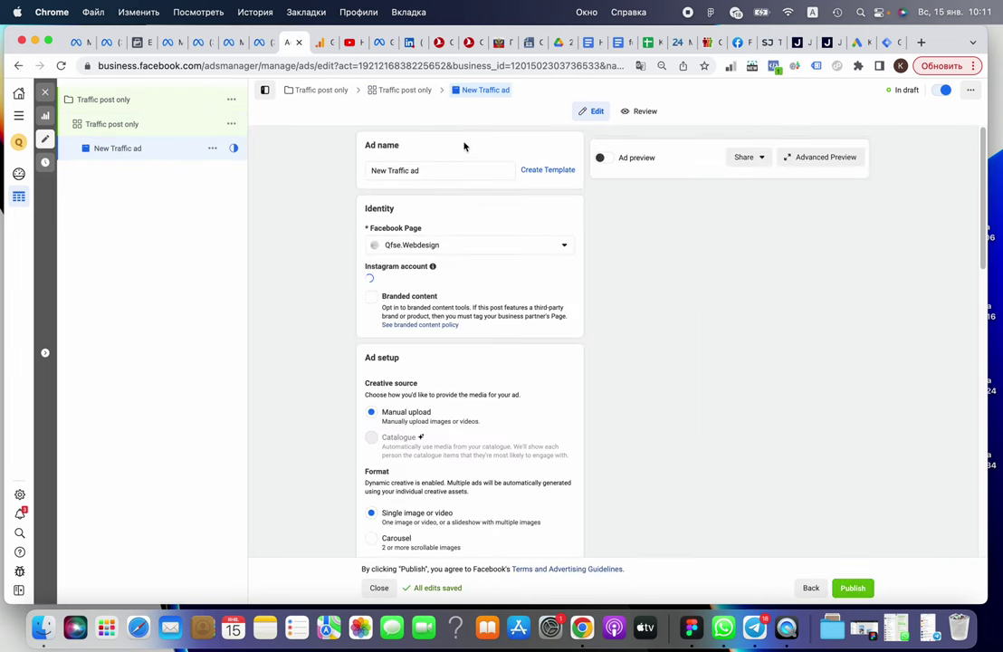
left_click_drag(434, 171, 355, 170)
right_click(388, 172)
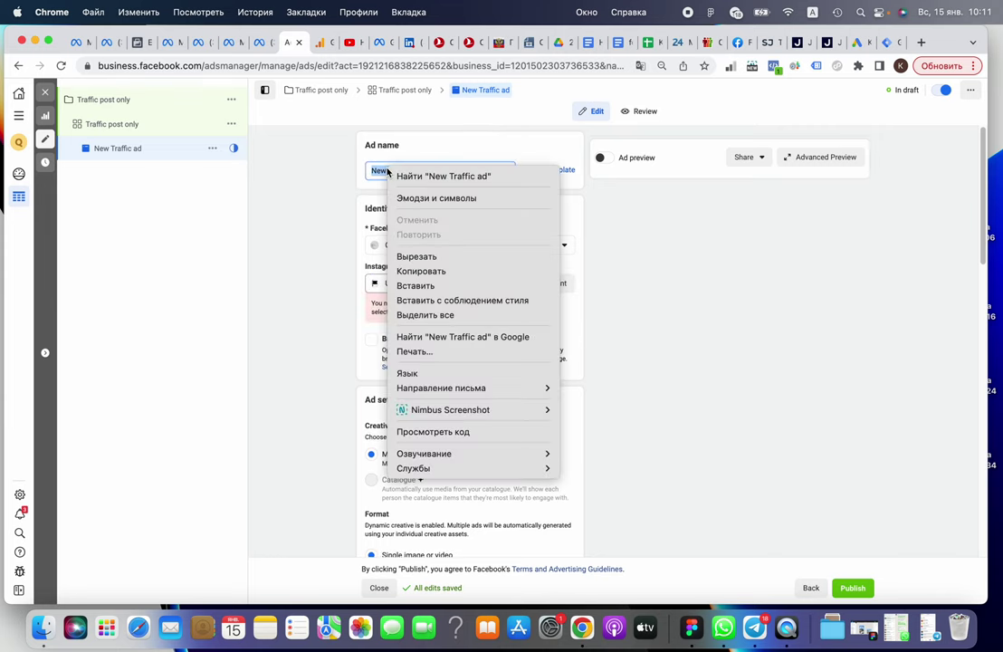
left_click(418, 286)
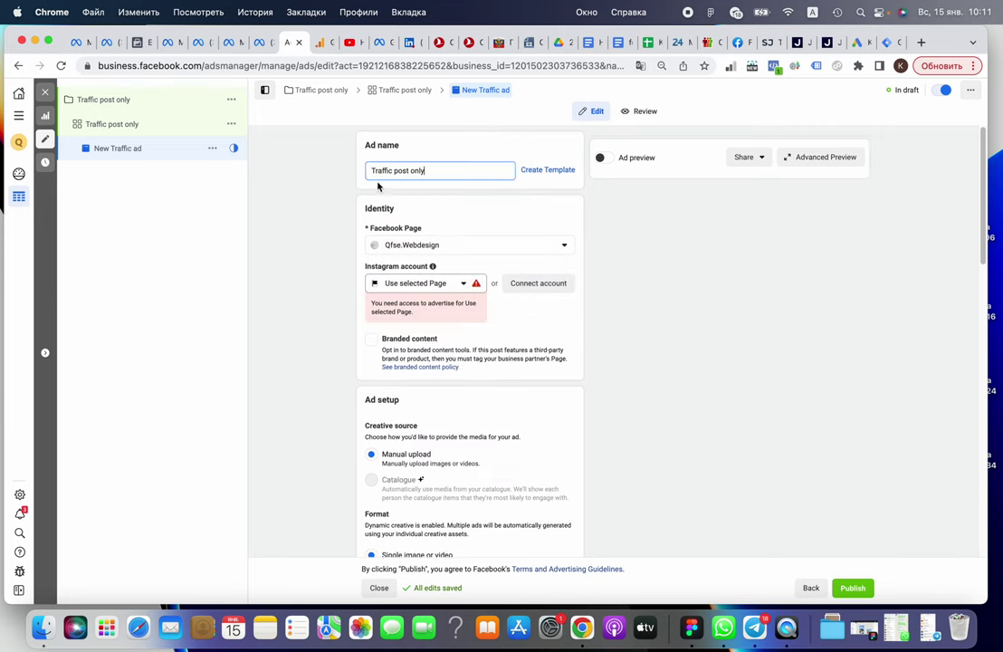
Rename the ad set to 'Traffic post only 1,4m ch' and return to the ad.
left_click(404, 90)
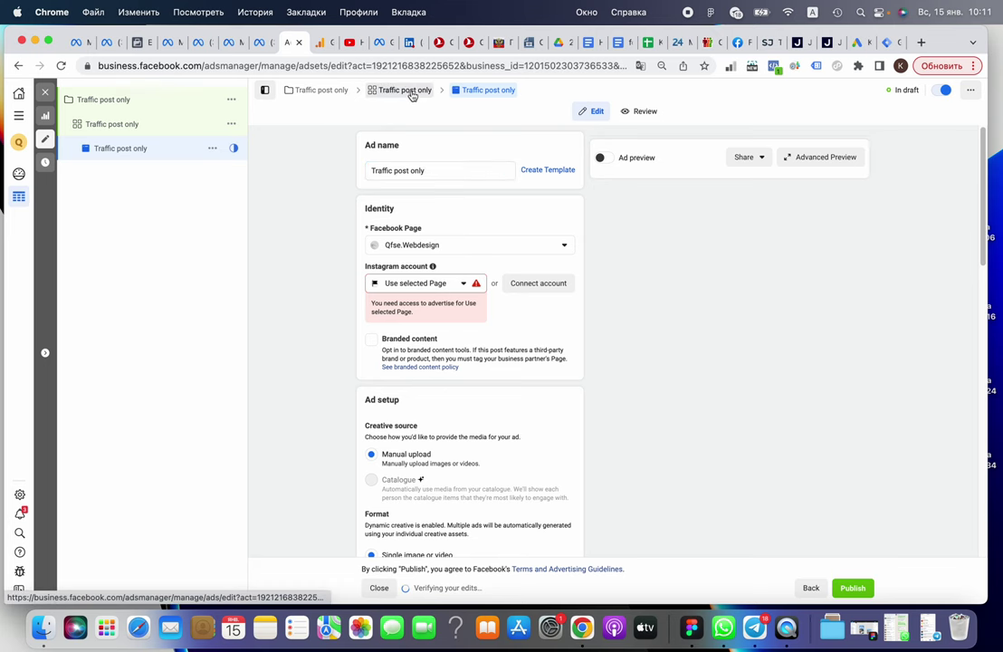
left_click(492, 169)
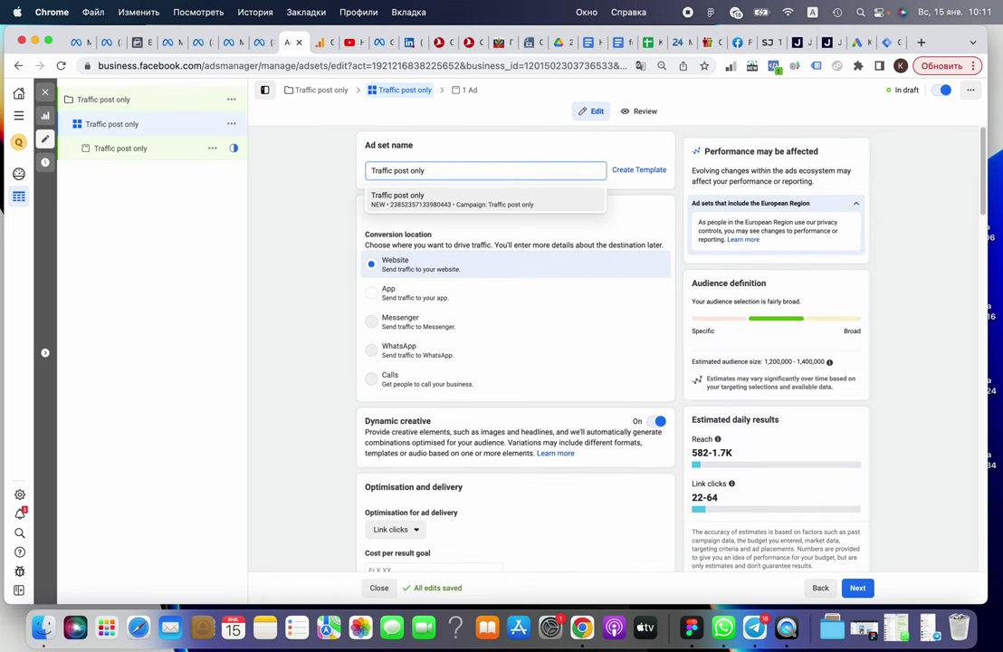
type("1,4")
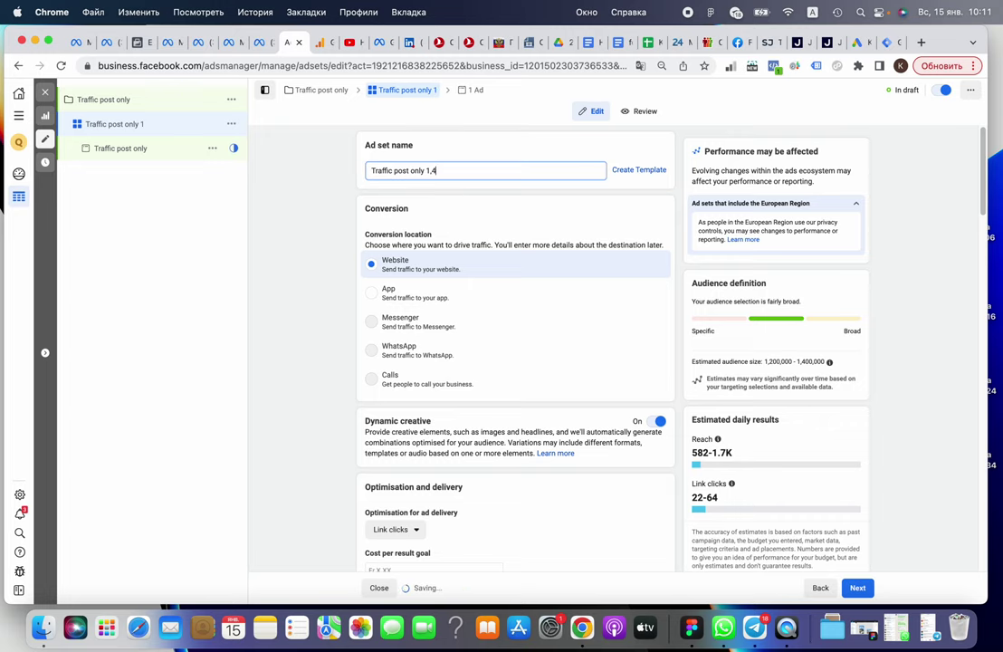
type("m ch")
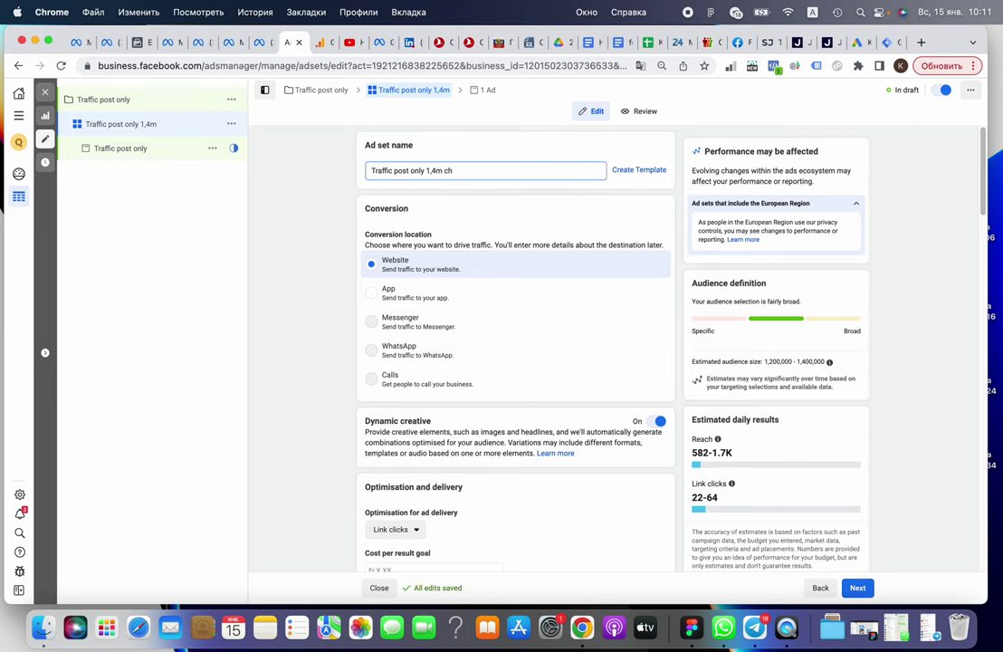
left_click(862, 588)
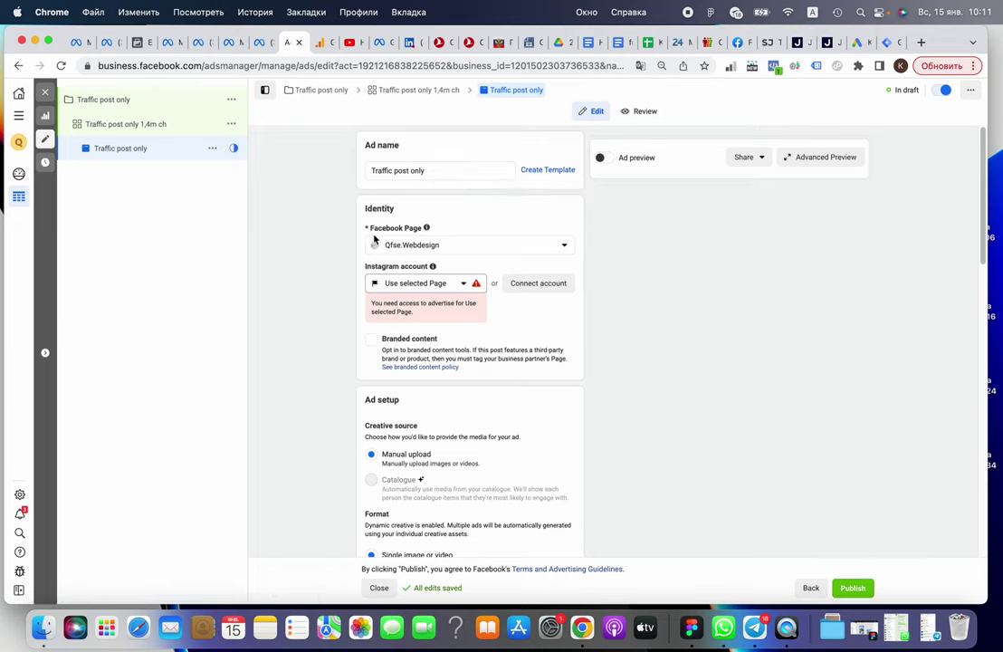
Choose qfse.webdesign as the Instagram account, then bring up the Ad creative image picker.
left_click(469, 283)
left_click(426, 326)
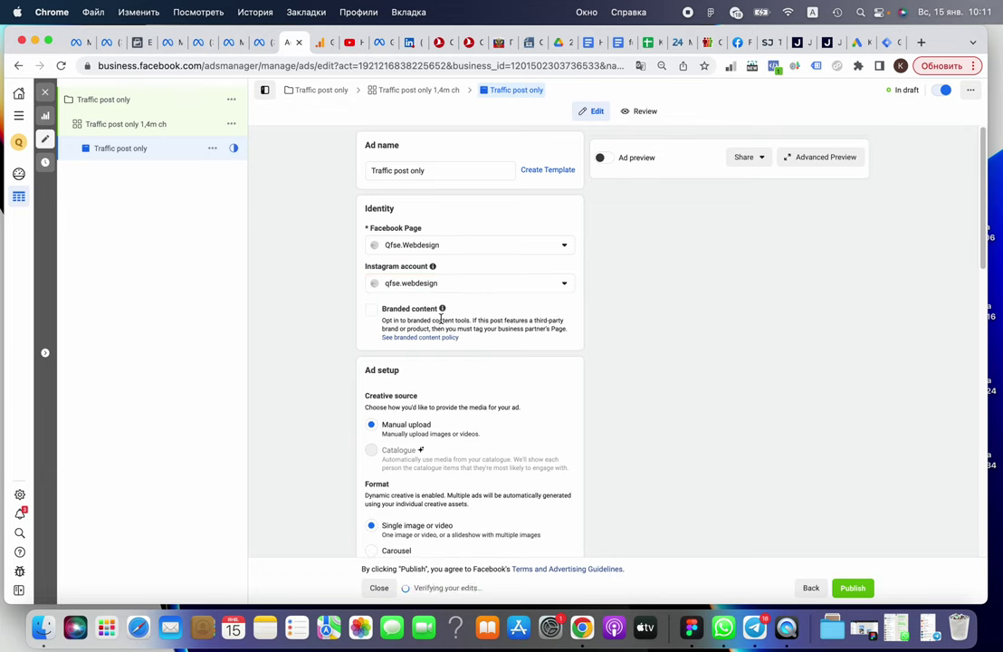
scroll(457, 335, "down", 2)
scroll(409, 383, "down", 2)
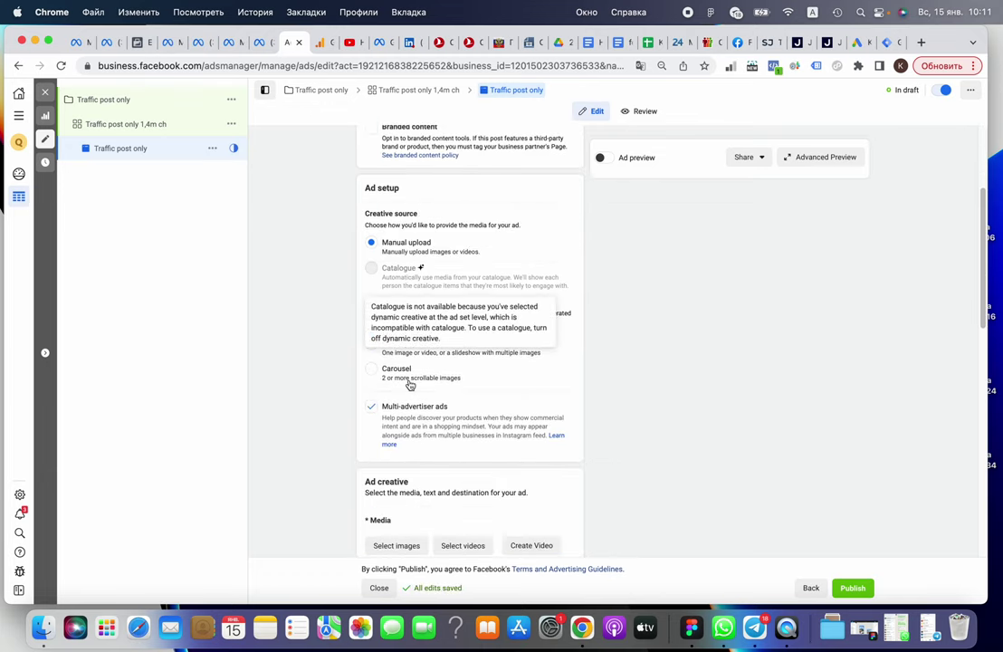
scroll(410, 390, "down", 5)
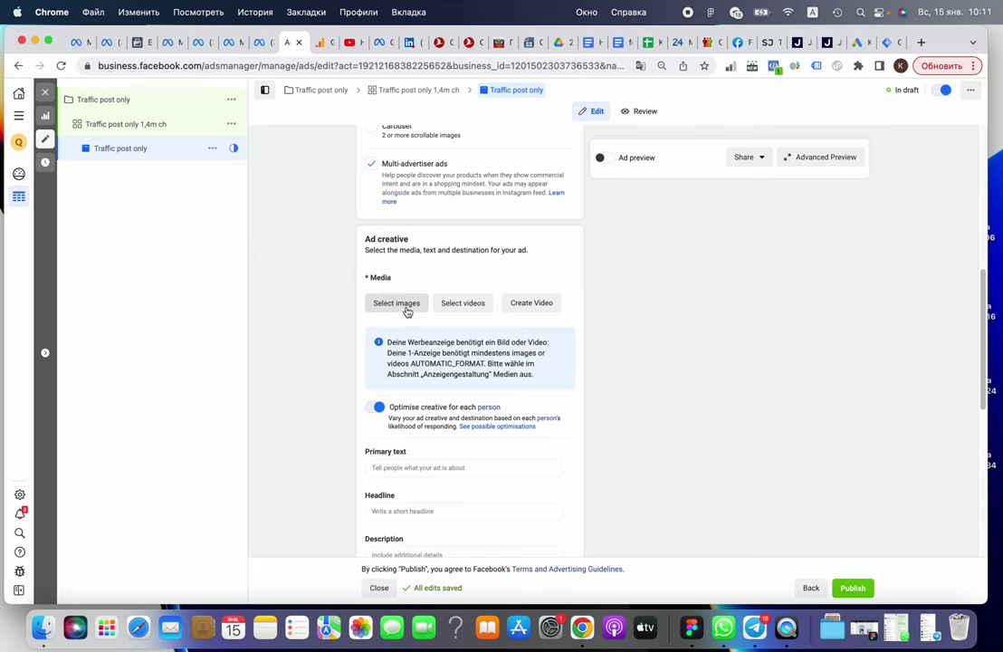
scroll(457, 208, "up", 2)
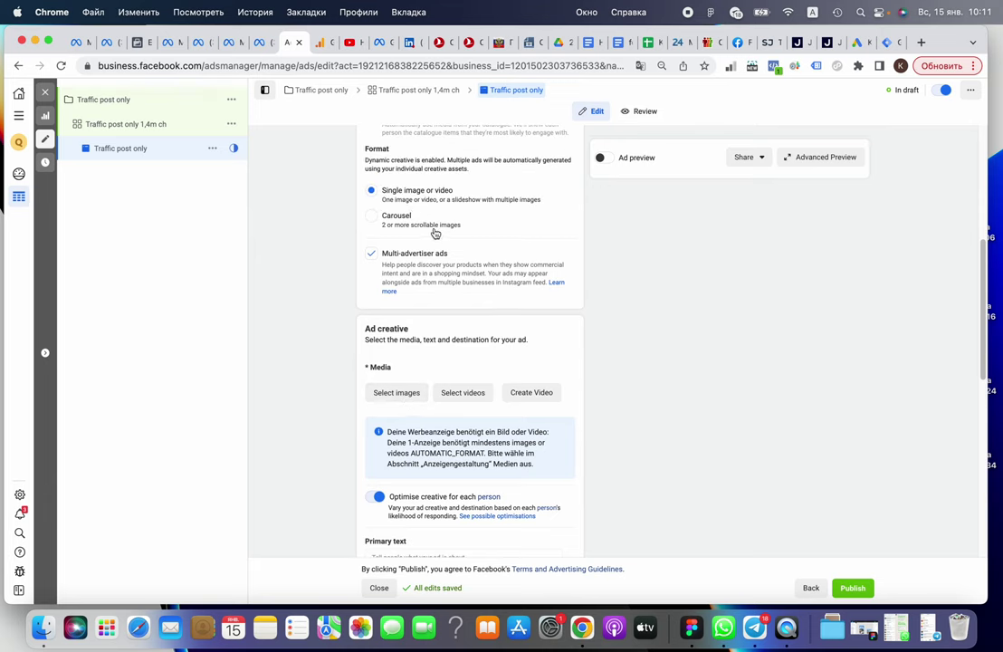
left_click(395, 394)
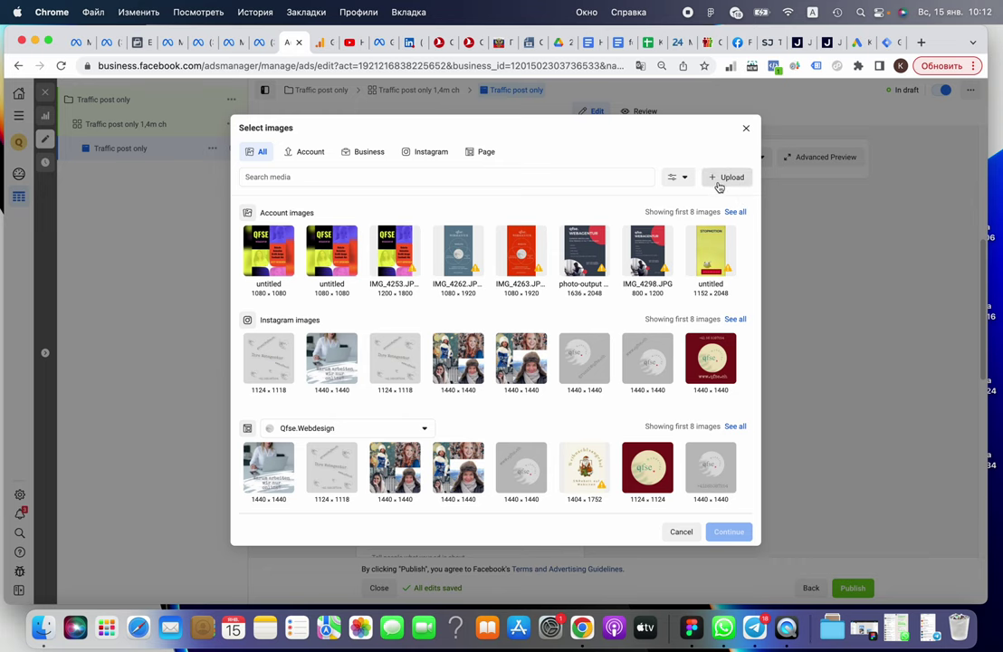
Select an untitled image and the dark photo-output image for the ad.
left_click(719, 185)
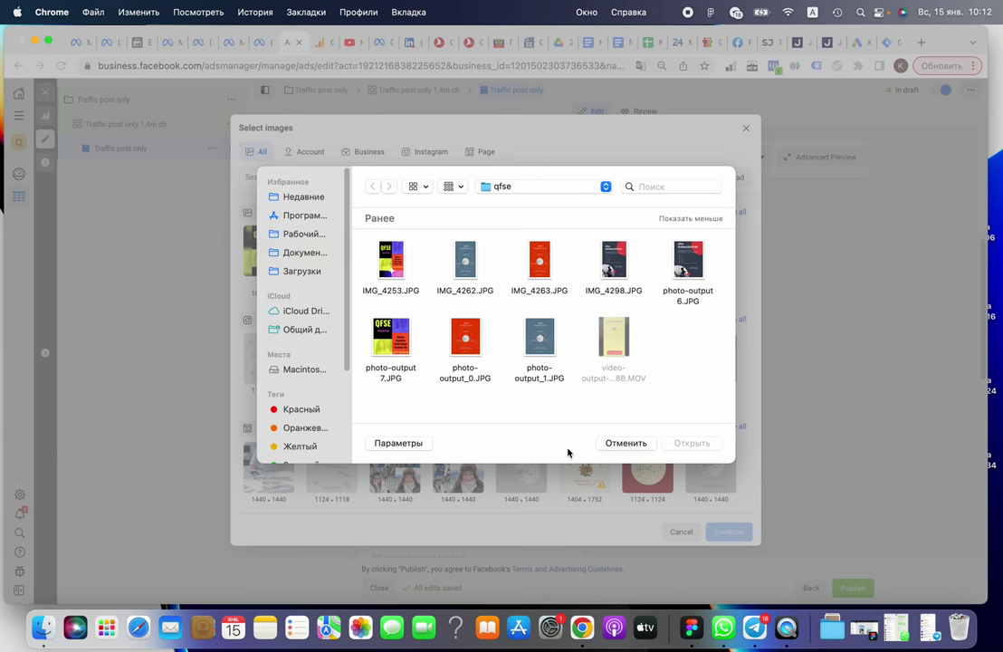
left_click(624, 444)
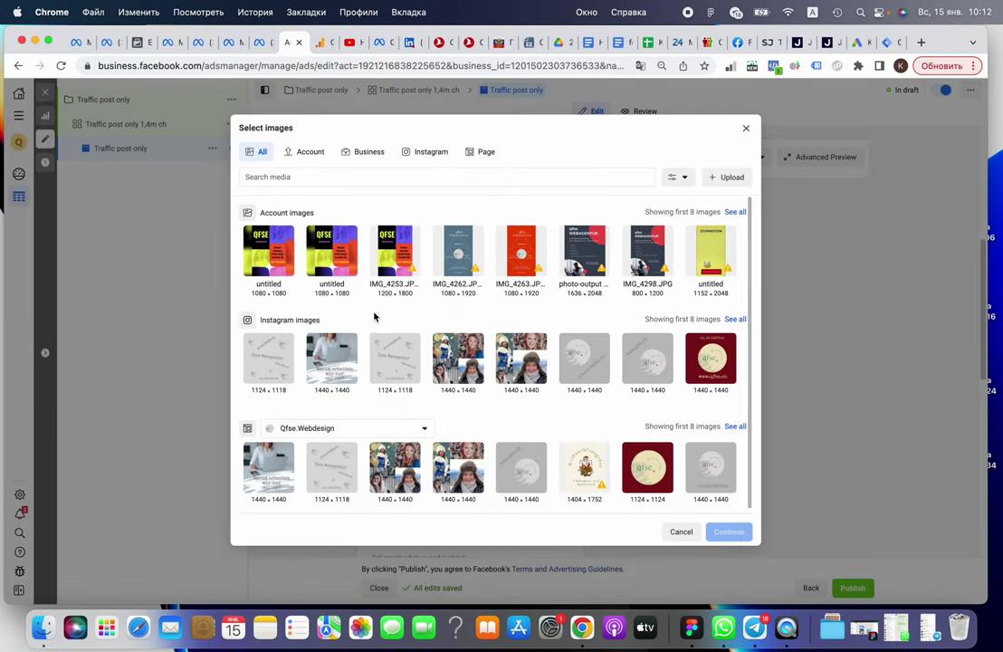
left_click(272, 269)
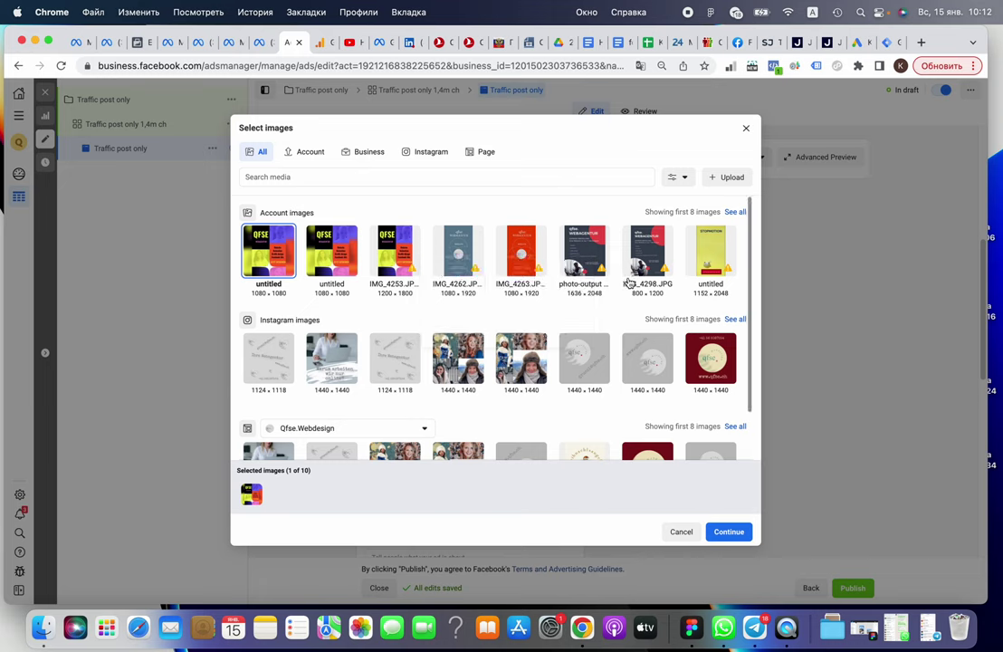
left_click(597, 257)
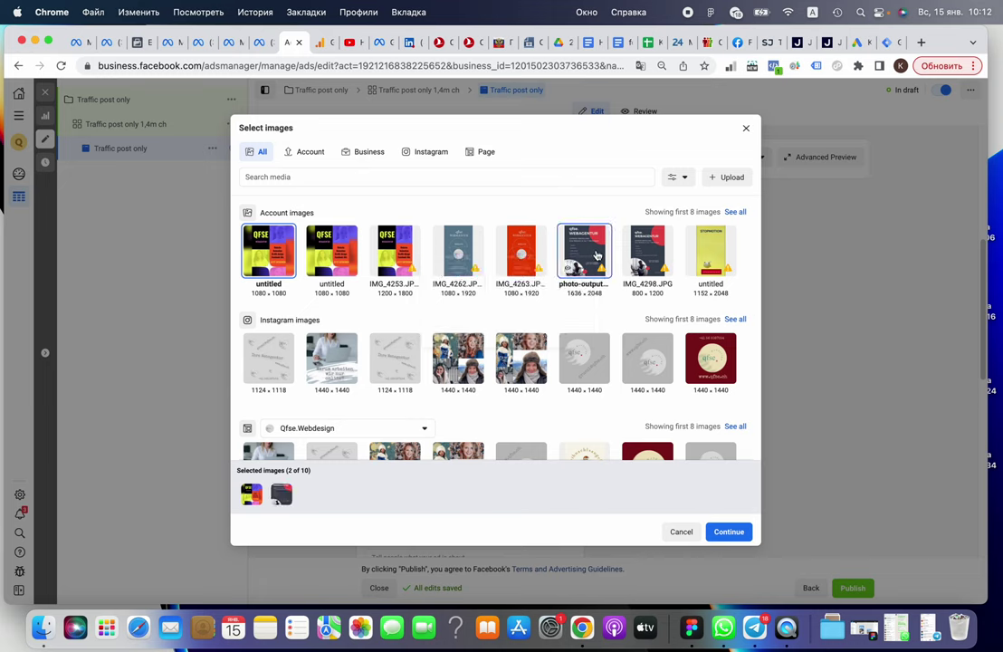
Upload photo-output_1.JPG and photo-output_0.JPG from the computer.
left_click(729, 176)
left_click(545, 340)
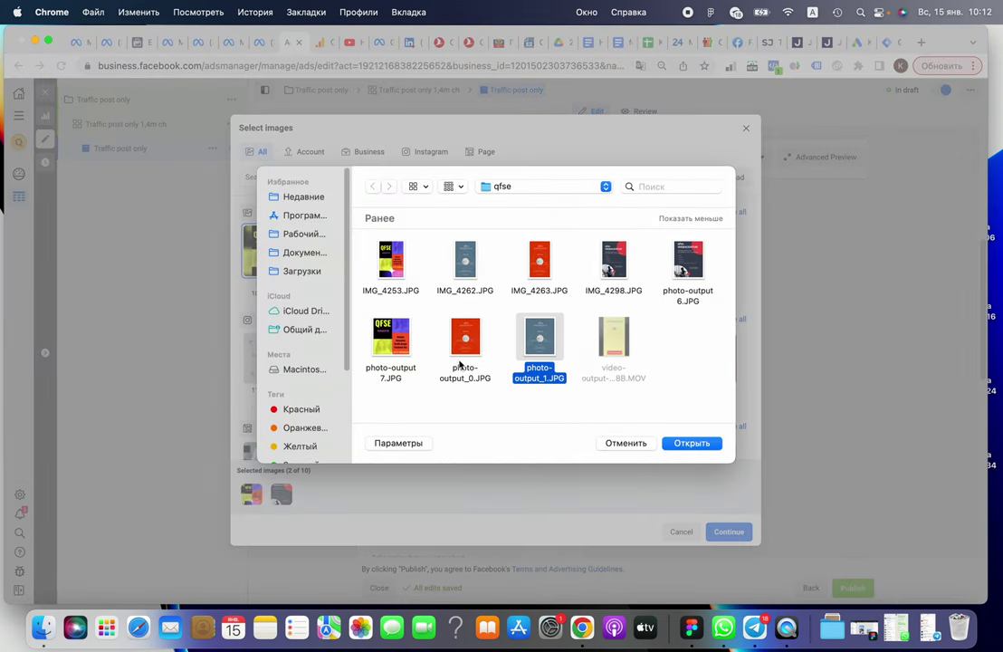
left_click(471, 352, "super")
left_click(692, 443)
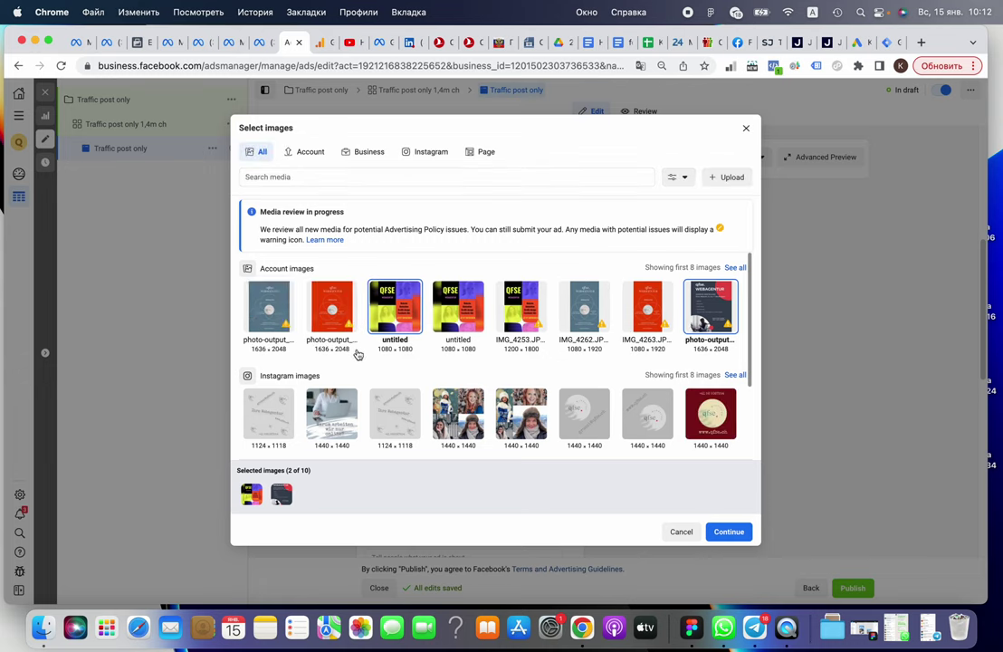
Tick four images, including the new photo-output uploads, and attach them to the ad.
left_click(271, 310)
left_click(331, 308)
left_click(402, 311)
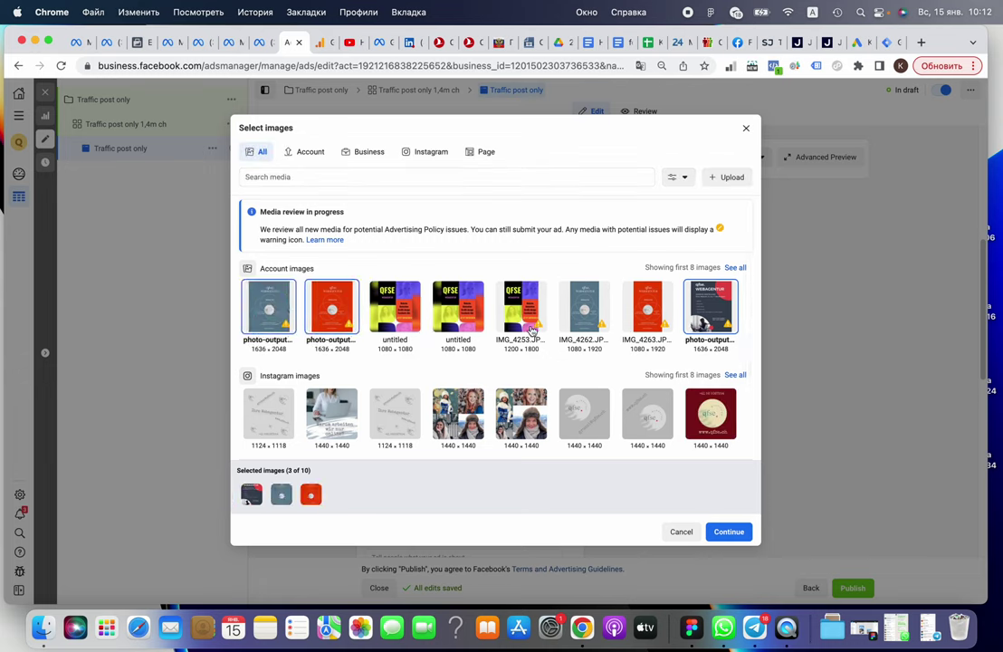
left_click(710, 304)
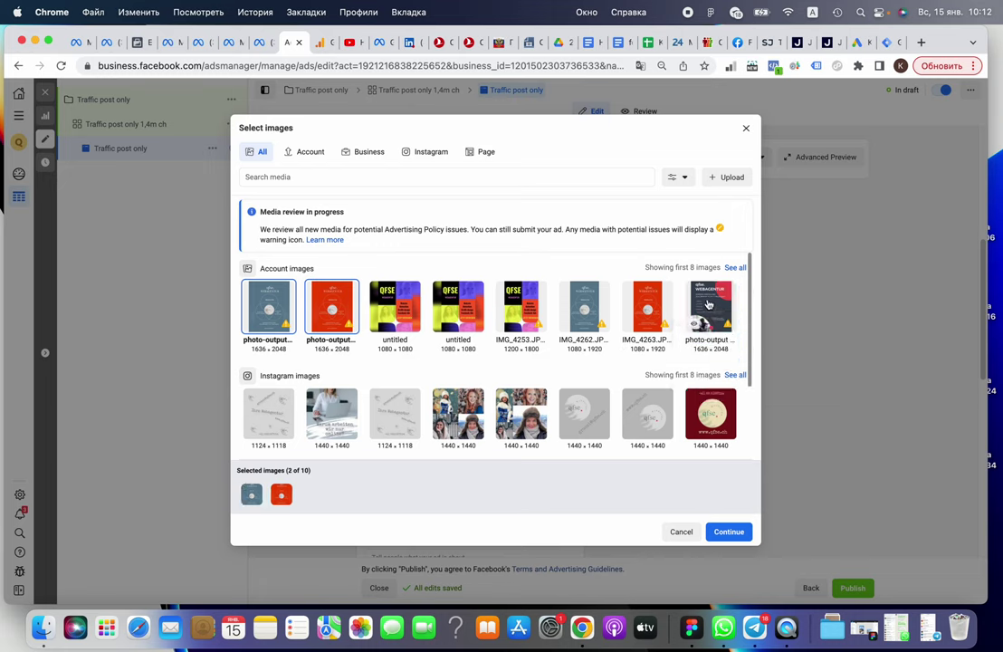
left_click(720, 309)
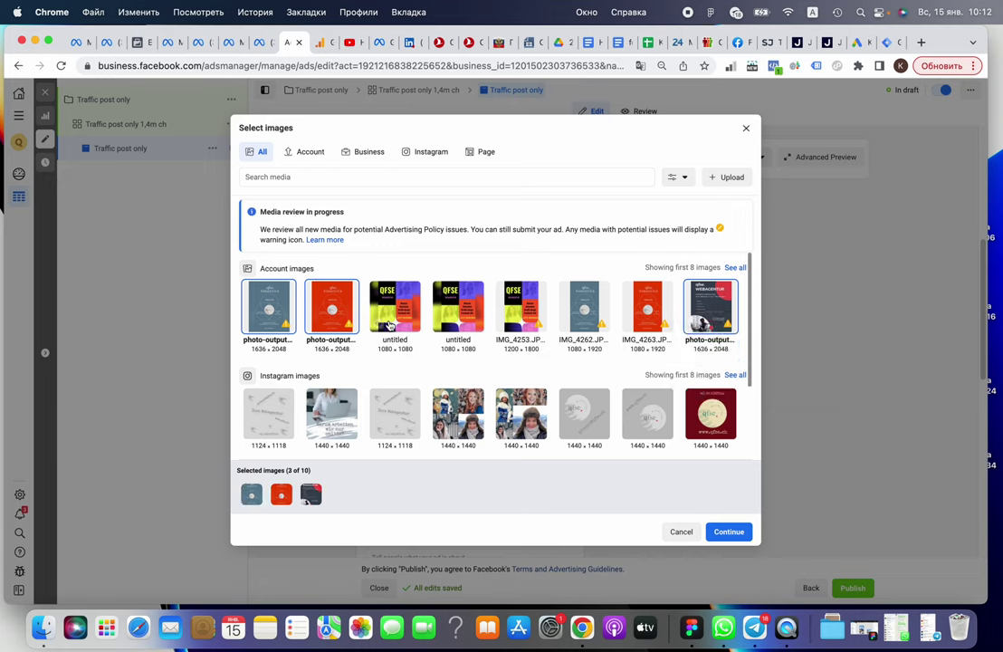
left_click(395, 306)
left_click(726, 533)
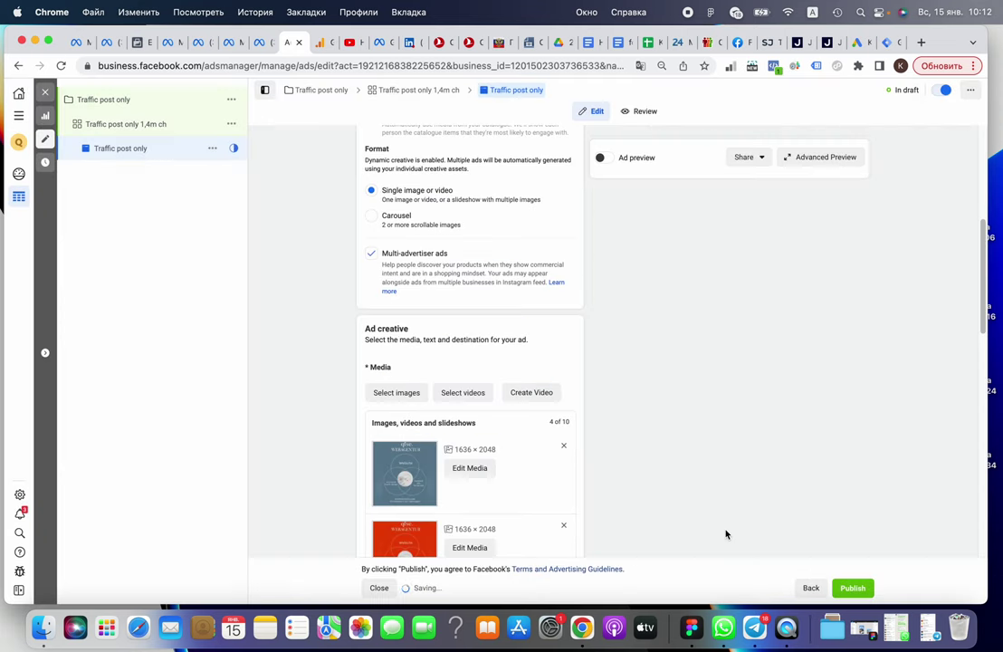
Try a square crop on the first image, revert it to the original framing, and save.
scroll(503, 358, "down", 2)
scroll(491, 352, "down", 4)
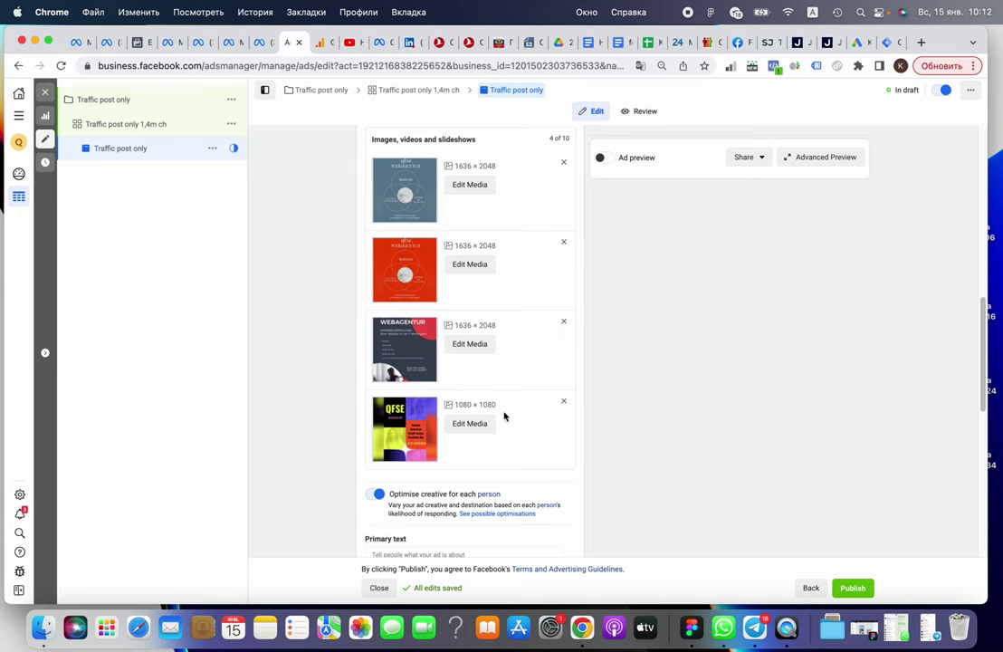
left_click(469, 184)
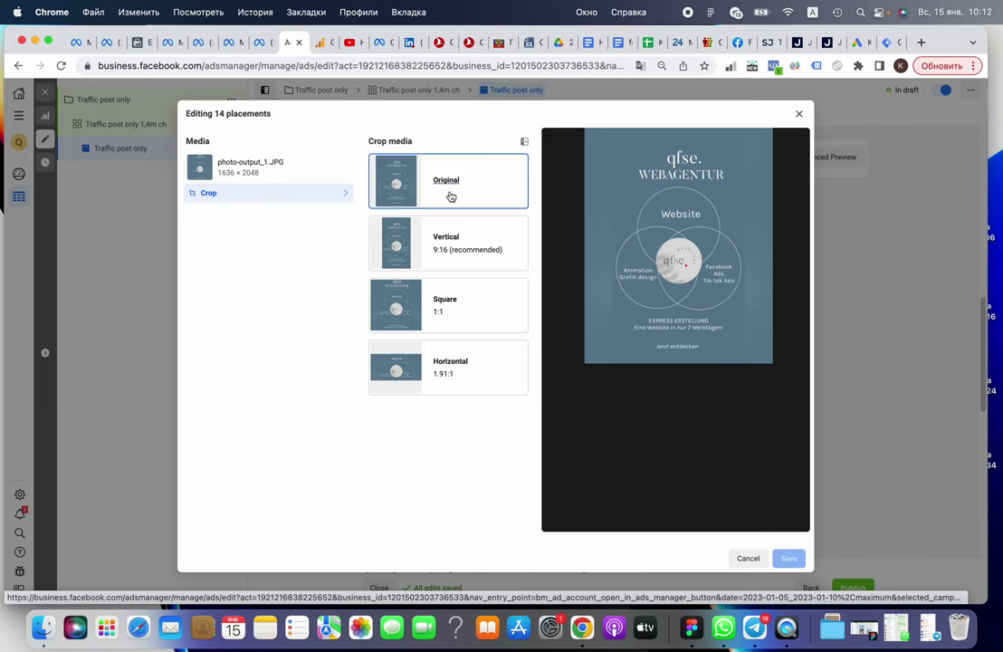
left_click(484, 315)
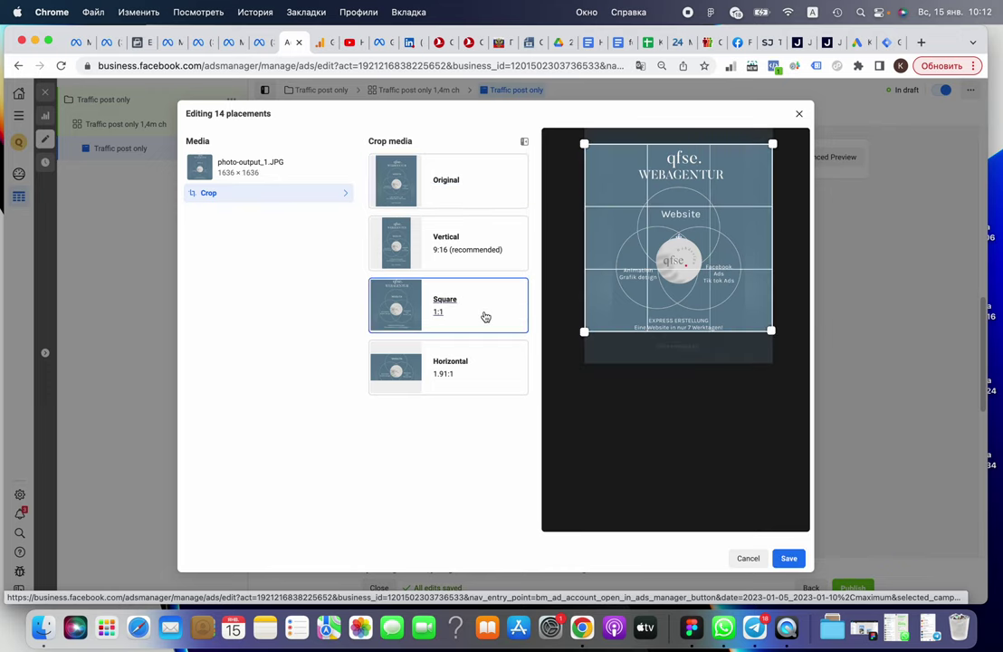
left_click_drag(609, 293, 610, 300)
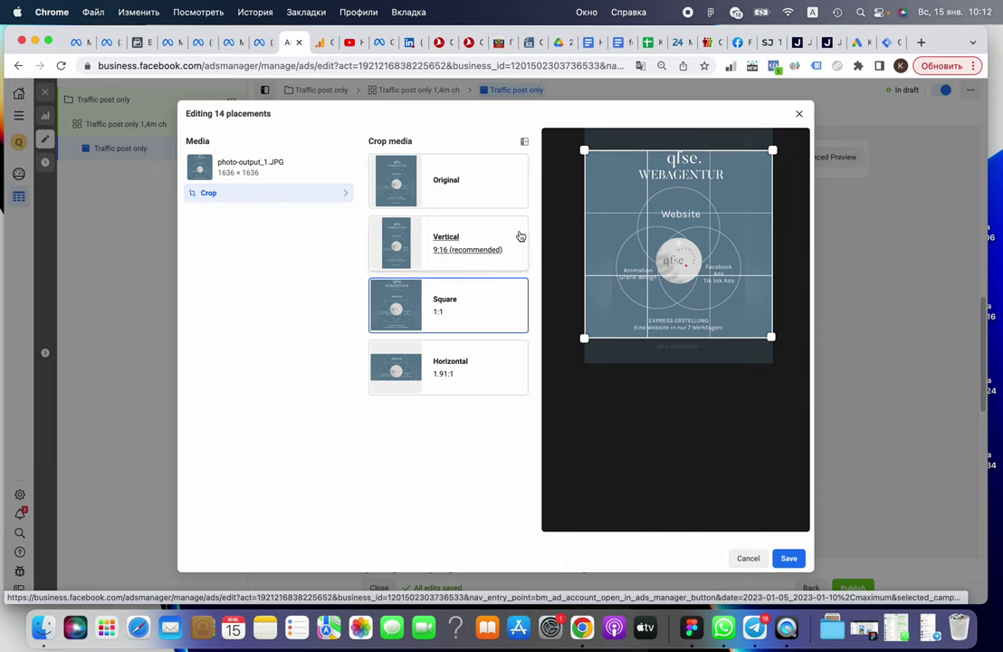
left_click(489, 198)
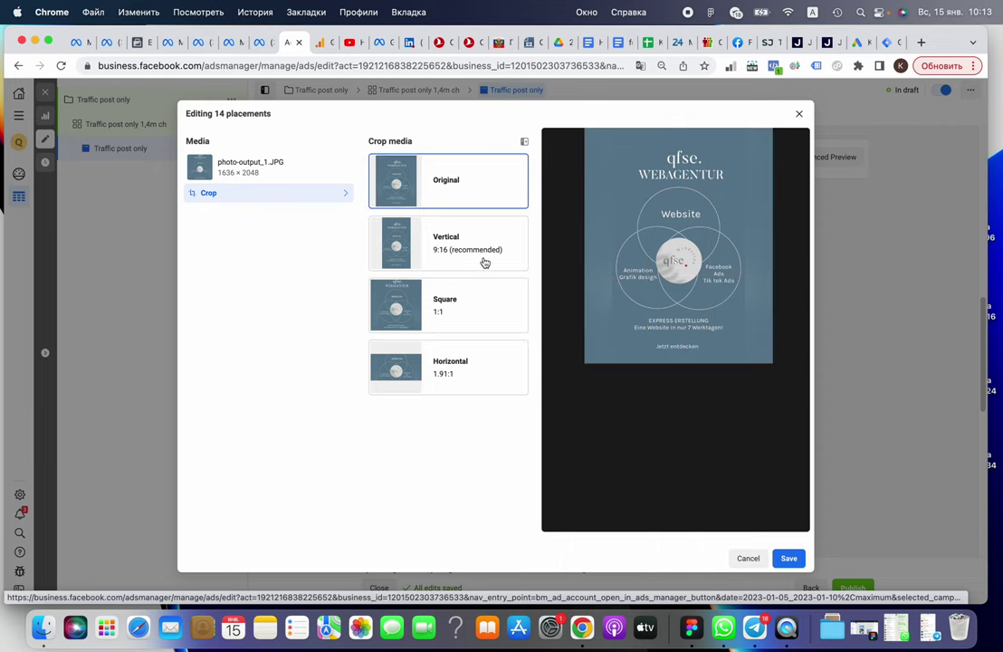
left_click(788, 557)
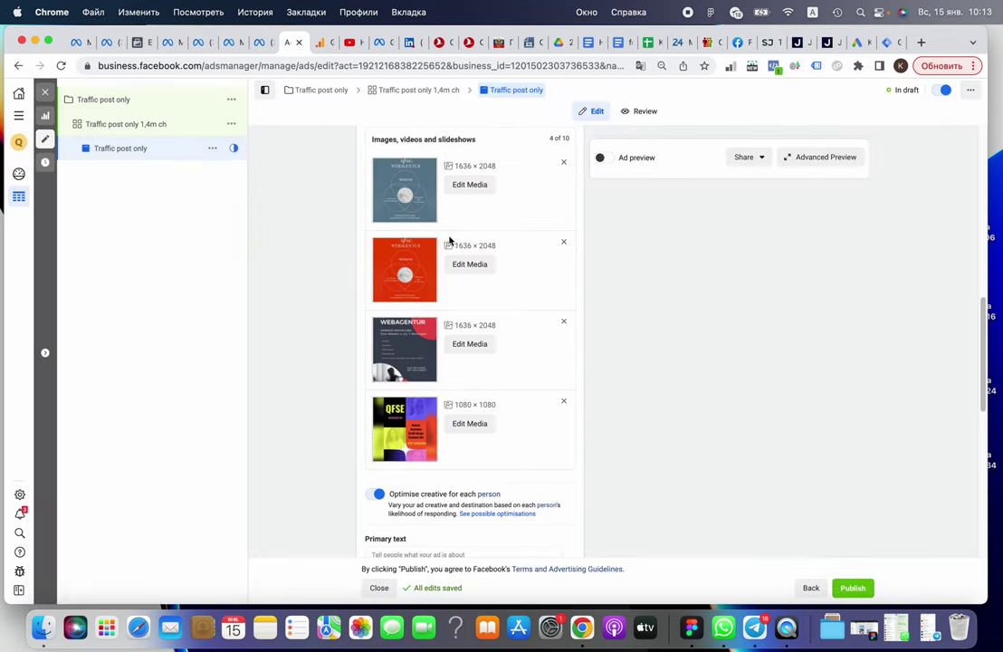
Check the crop settings of the red and third images, closing them unchanged.
left_click(463, 268)
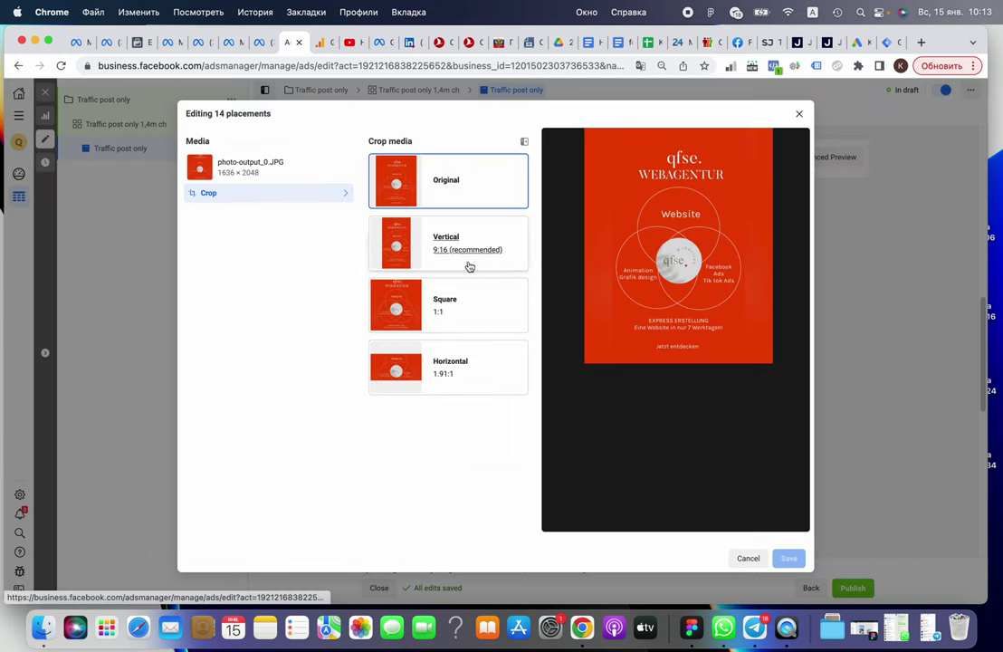
left_click(799, 113)
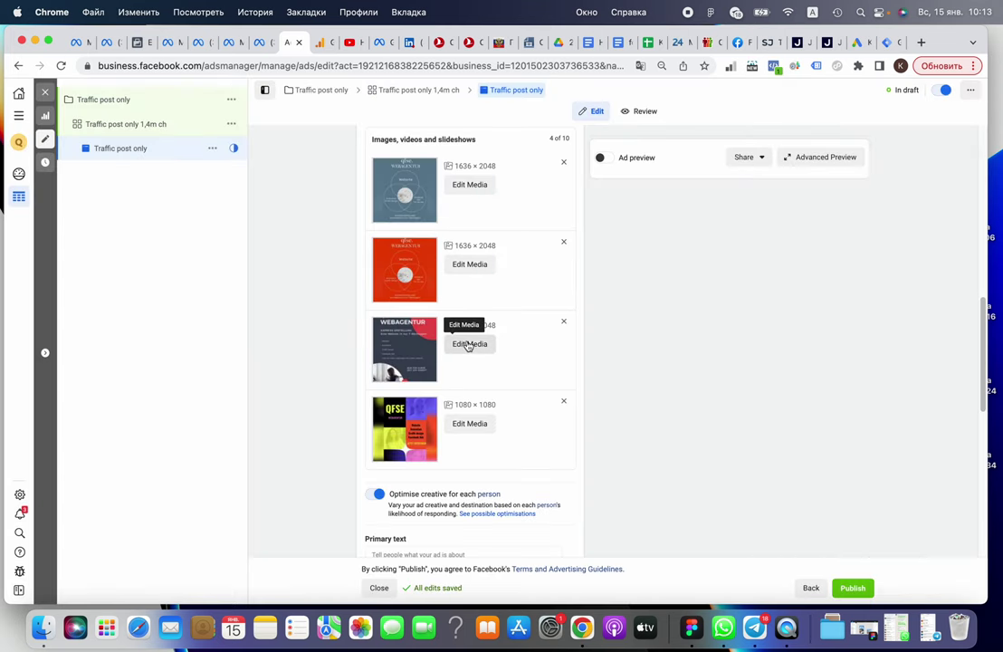
left_click(468, 344)
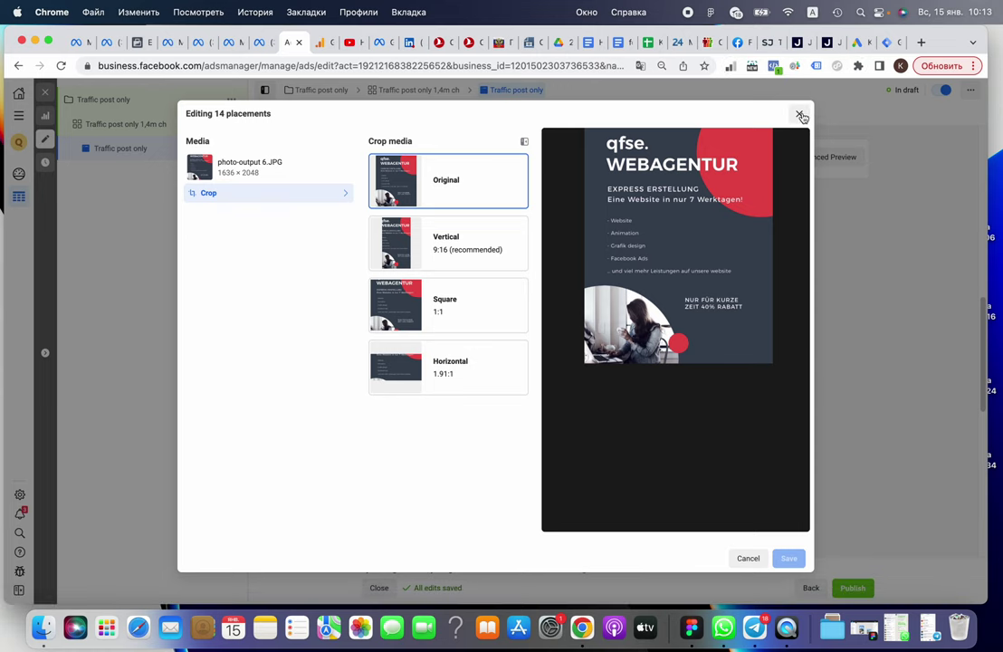
left_click(800, 115)
scroll(446, 367, "down", 5)
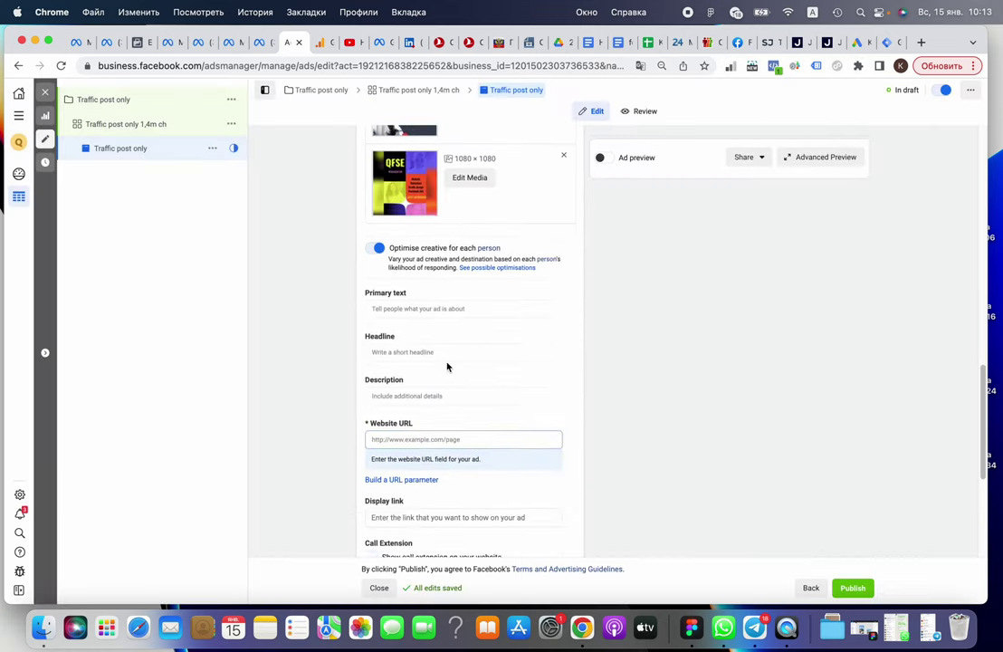
Activate the Primary text field and switch to the Google Docs ad copy.
left_click(384, 309)
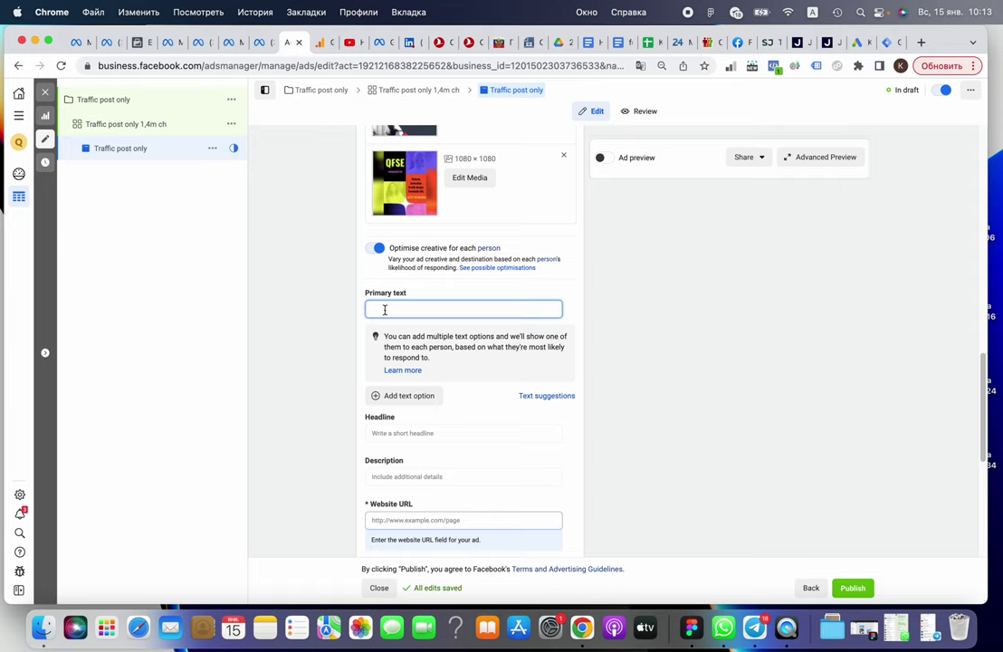
left_click(589, 43)
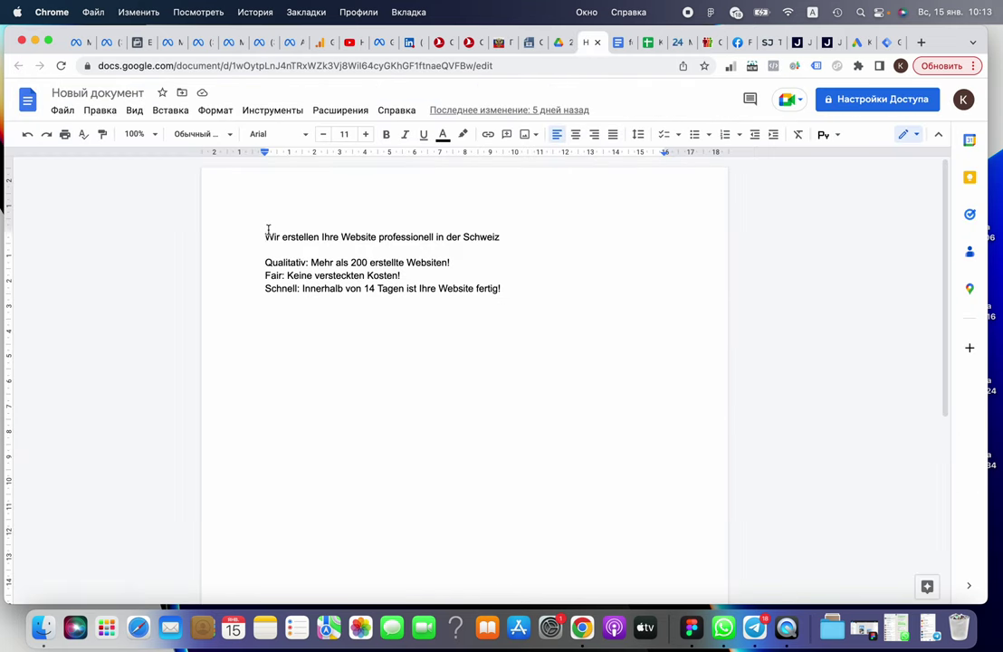
Select and copy the entire German ad text in Google Docs.
left_click_drag(265, 232, 468, 304)
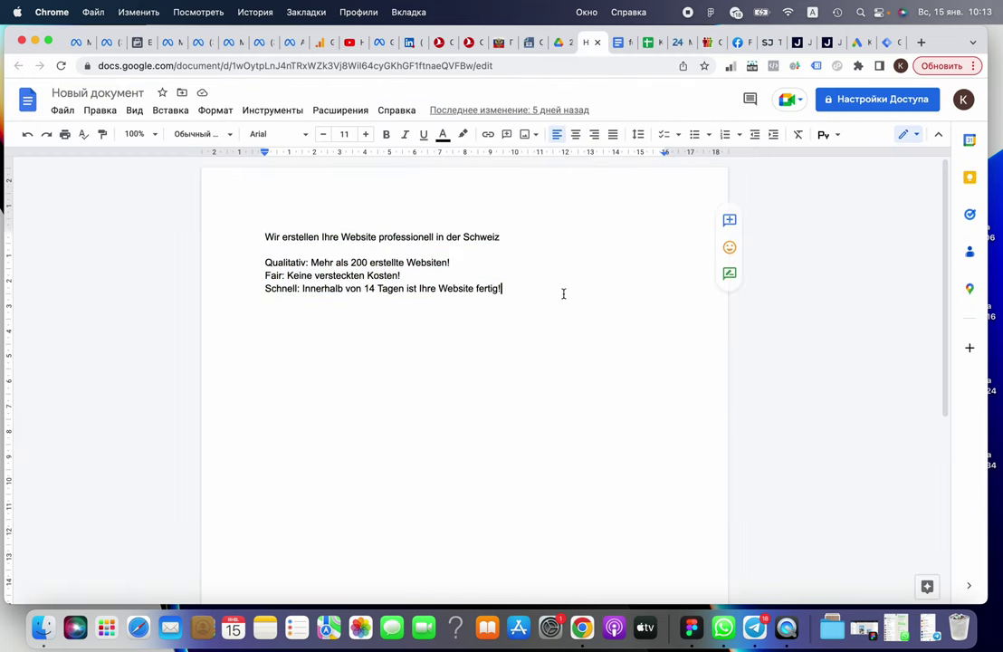
mouse_move(564, 294)
left_mouse_down()
mouse_move(353, 265)
mouse_move(266, 232)
left_mouse_up()
right_click(345, 255)
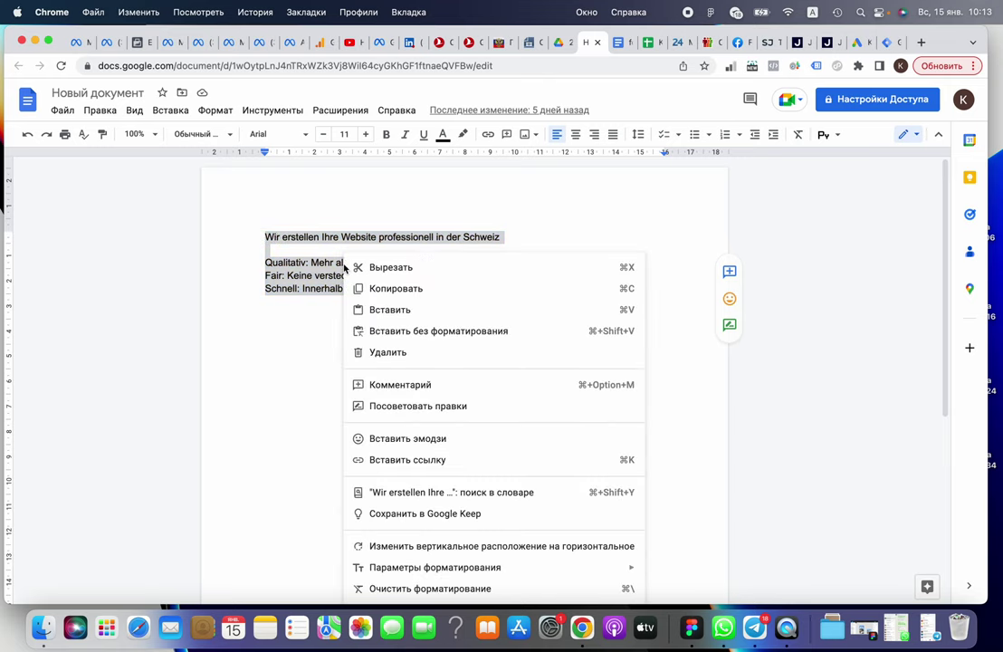
left_click(398, 289)
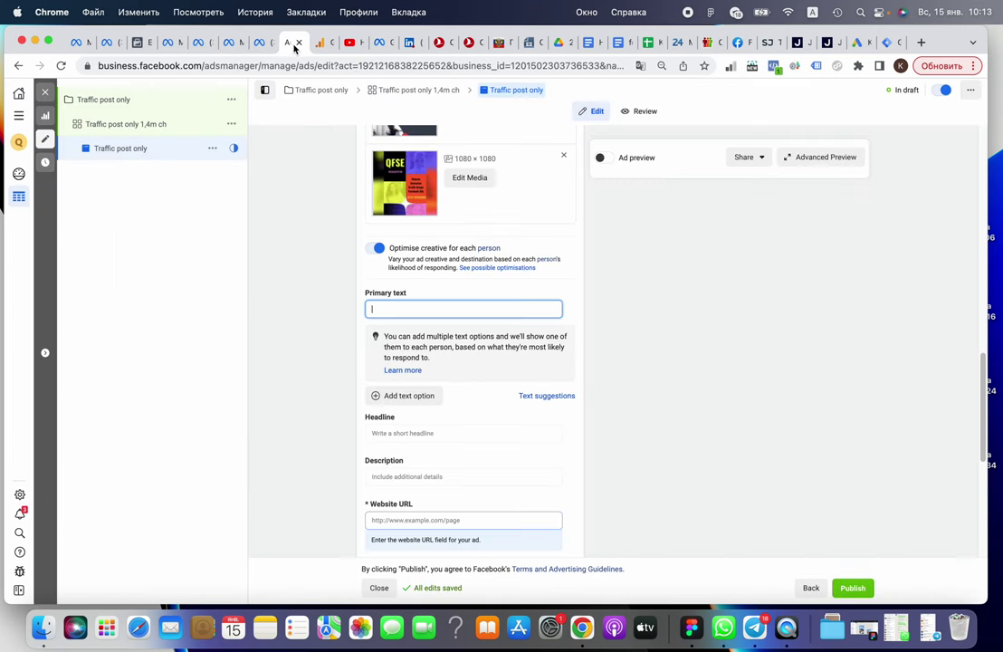
Paste the German copy 'Wir erstellen Ihre Website professionell in der Schweiz…' into Primary text.
right_click(417, 313)
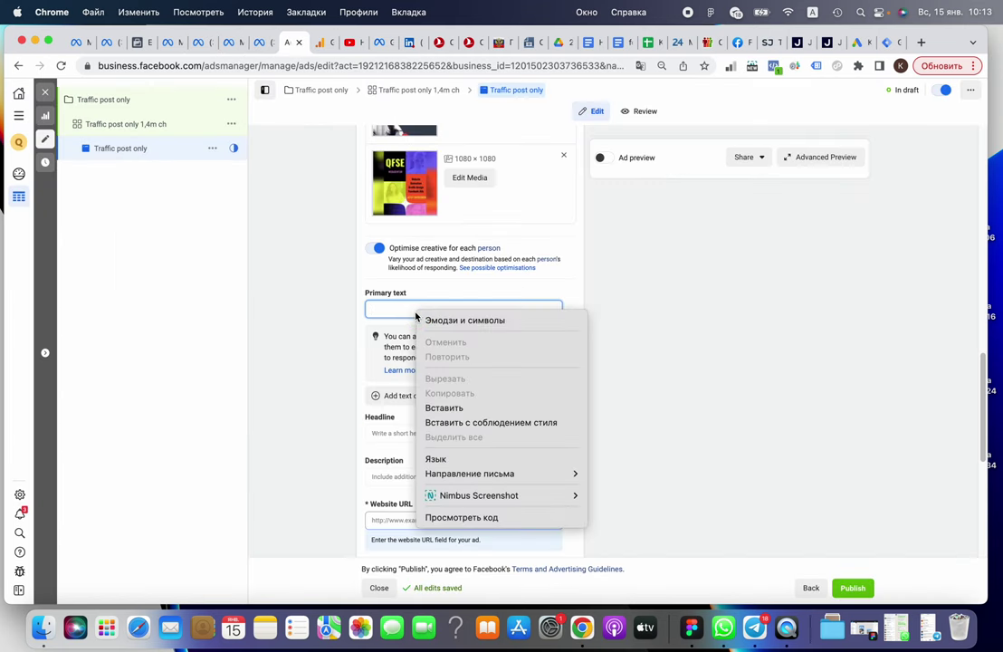
left_click(444, 409)
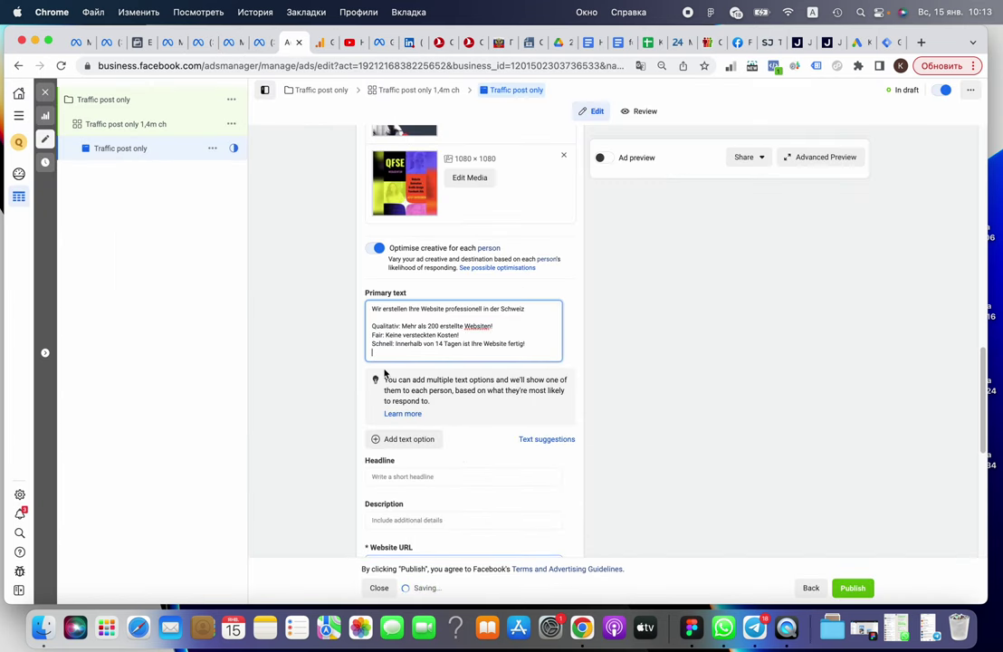
left_click(652, 360)
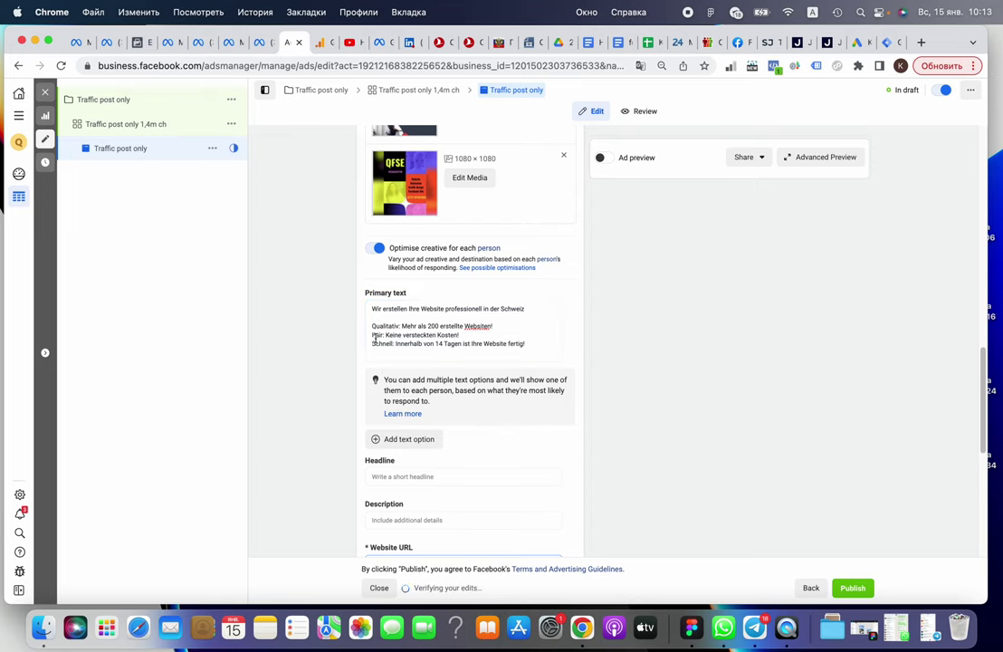
Go to the Website URL field and open a new browser tab.
scroll(378, 337, "down", 2)
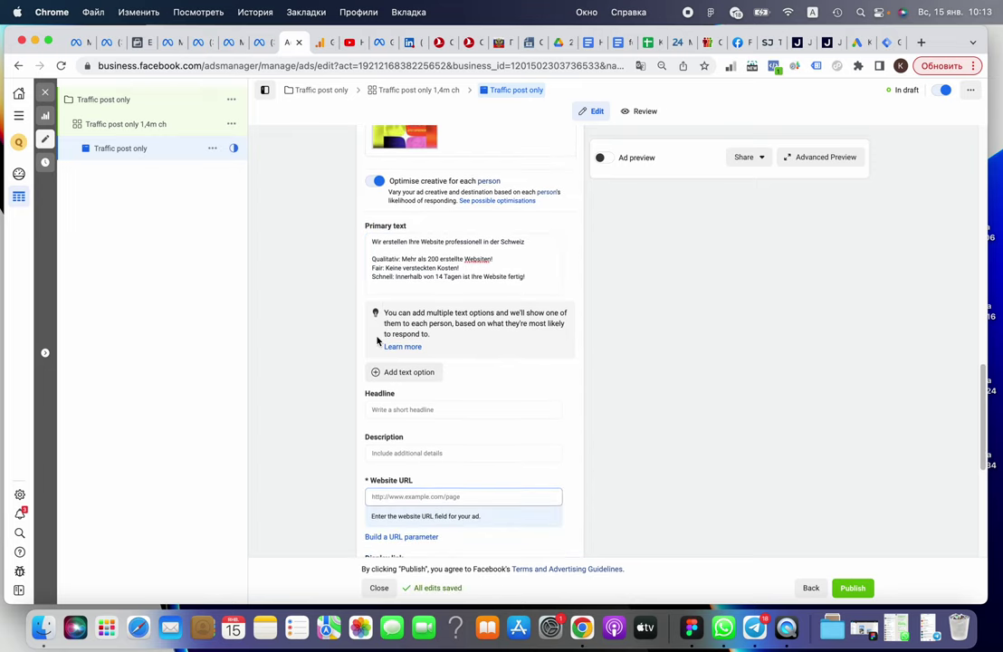
scroll(378, 338, "down", 1)
scroll(378, 341, "down", 1)
scroll(378, 342, "down", 2)
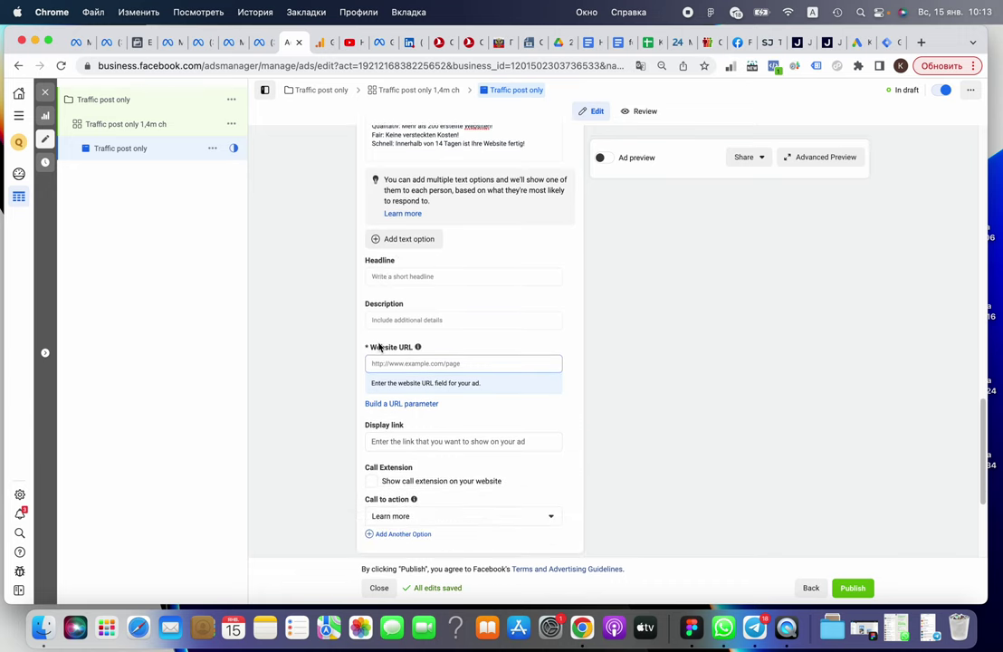
scroll(373, 349, "down", 1)
left_click(376, 349)
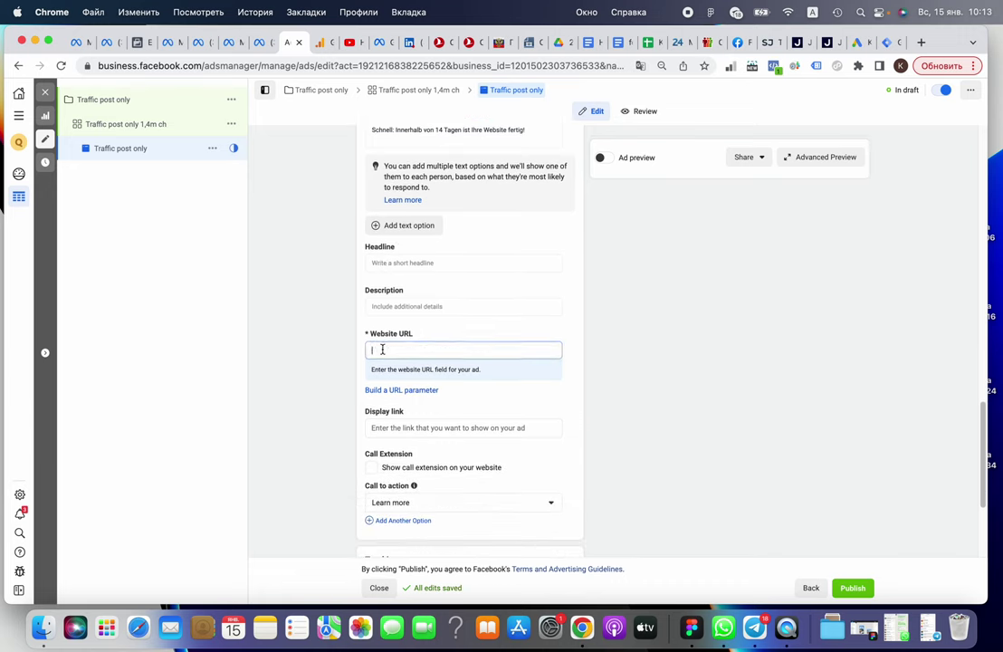
left_click(921, 42)
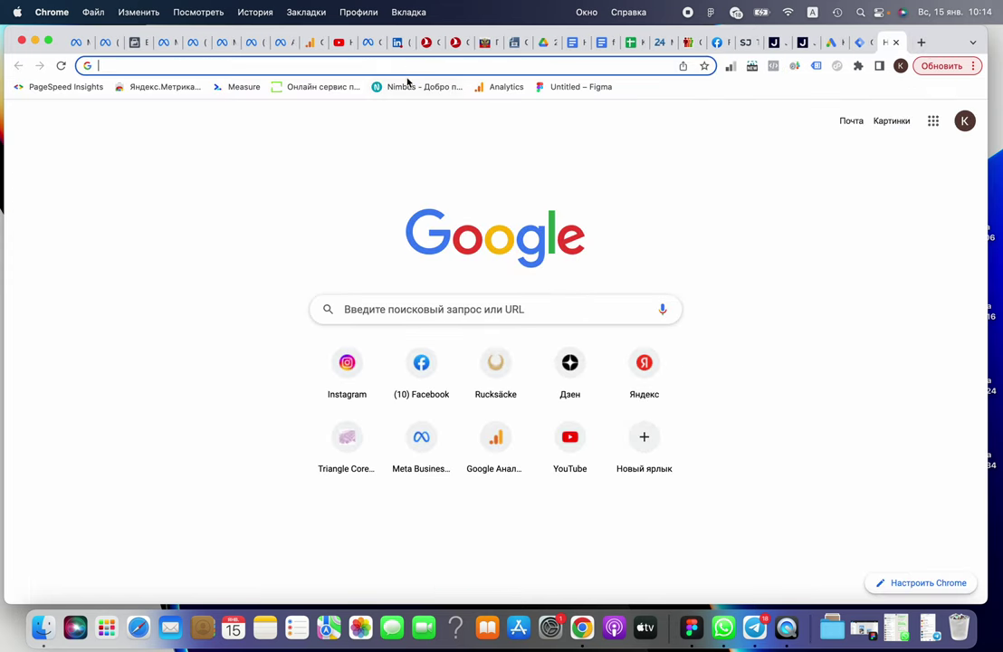
Search for qfse.ch and open the website from the results.
left_click(355, 63)
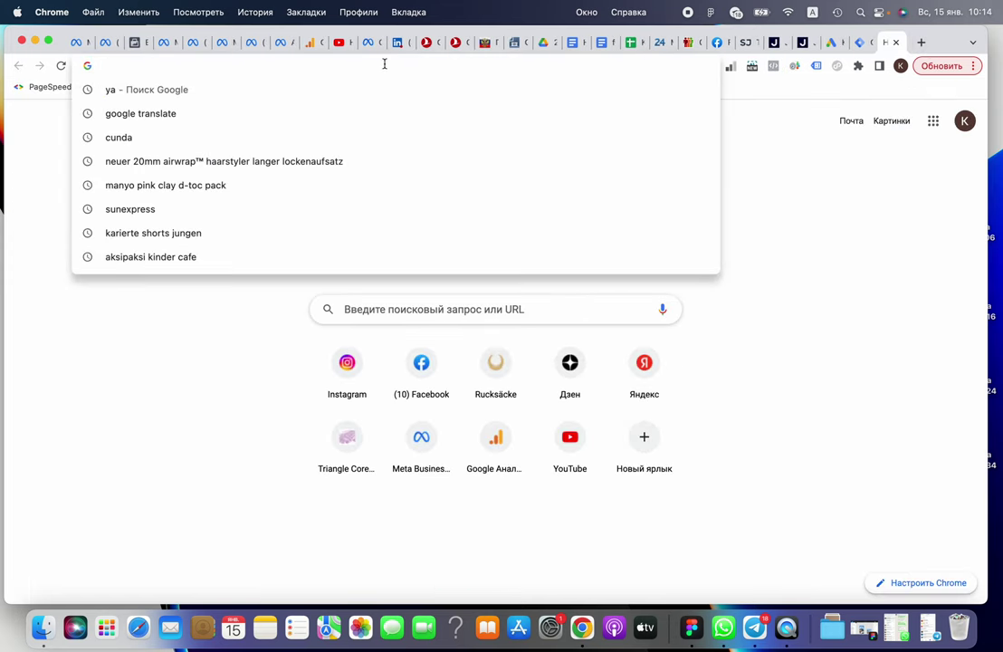
type("q")
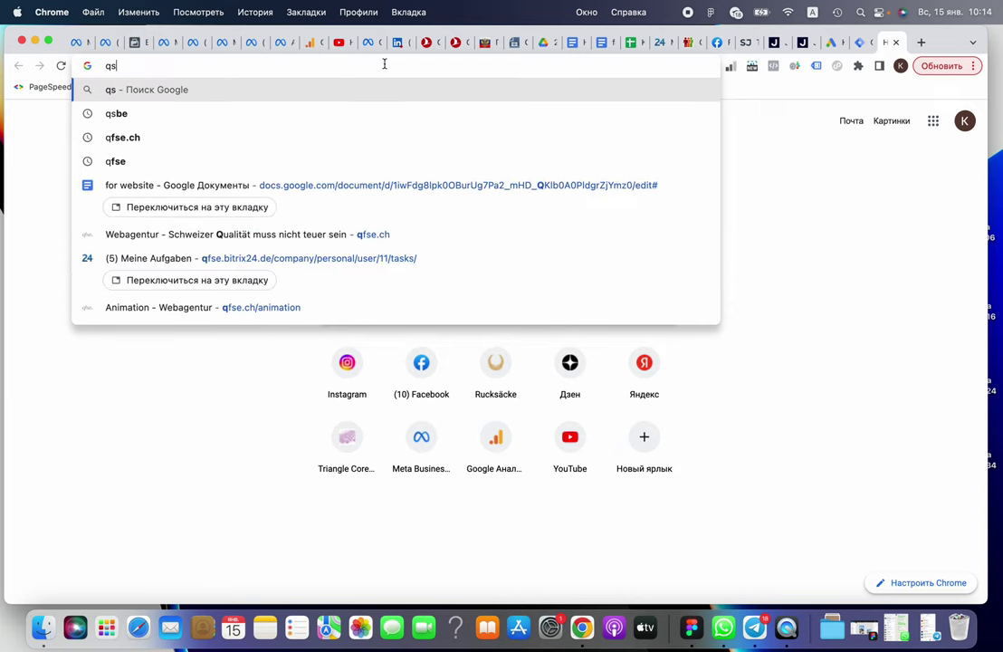
type("st")
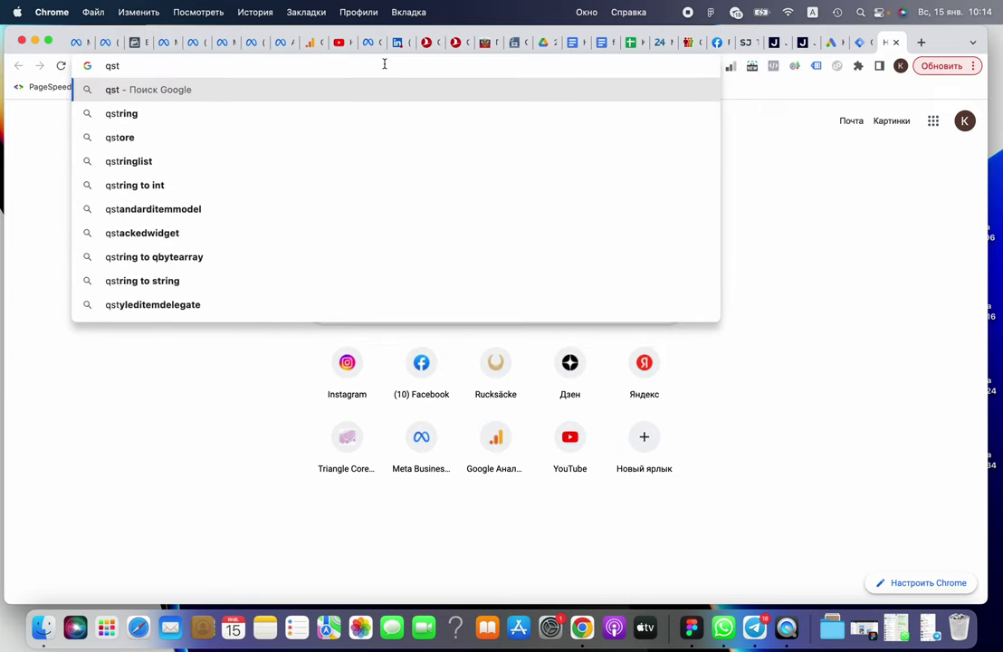
key("BackSpace")
key("BackSpace")
type("t")
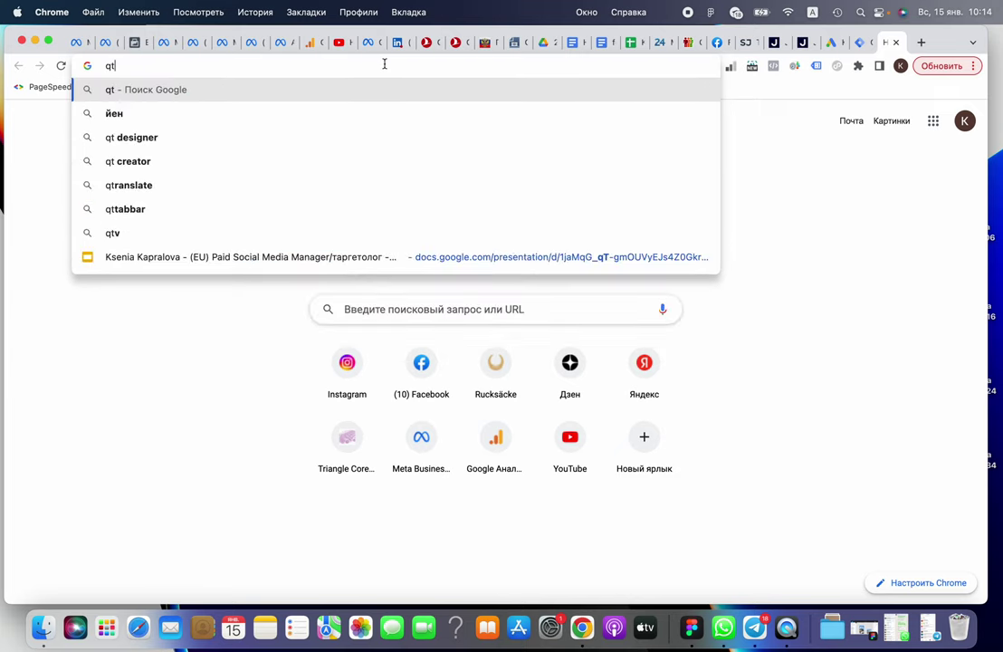
type("se")
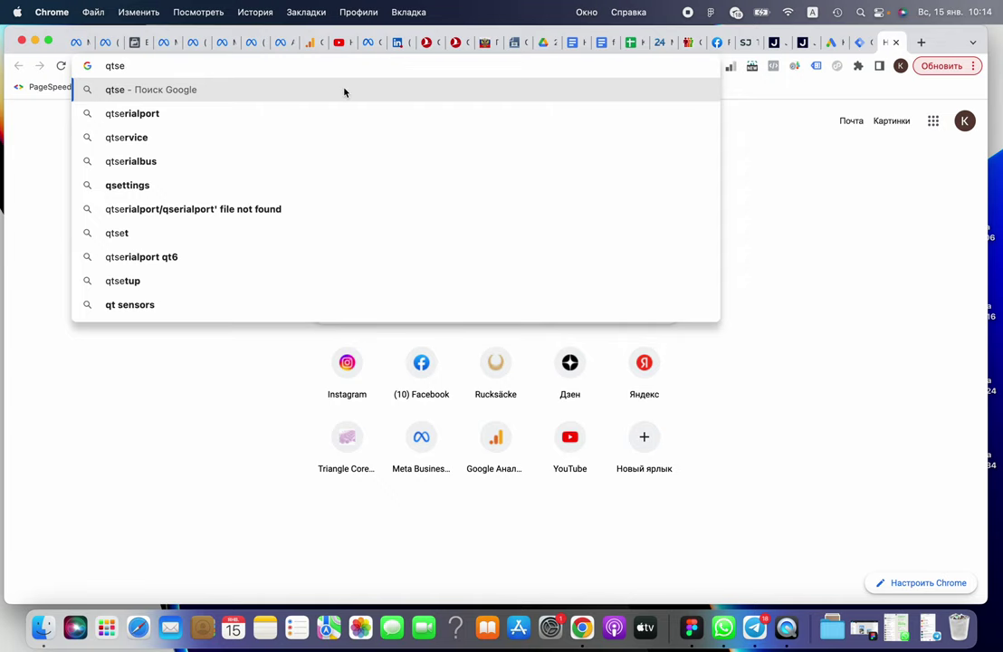
type(".ch")
key("Return")
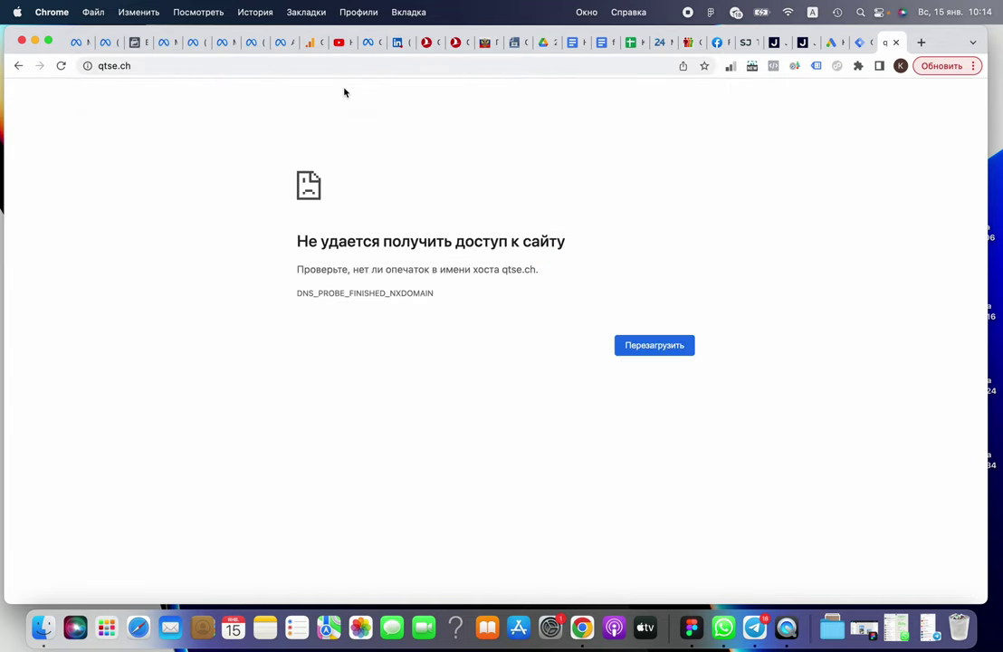
left_click(169, 64)
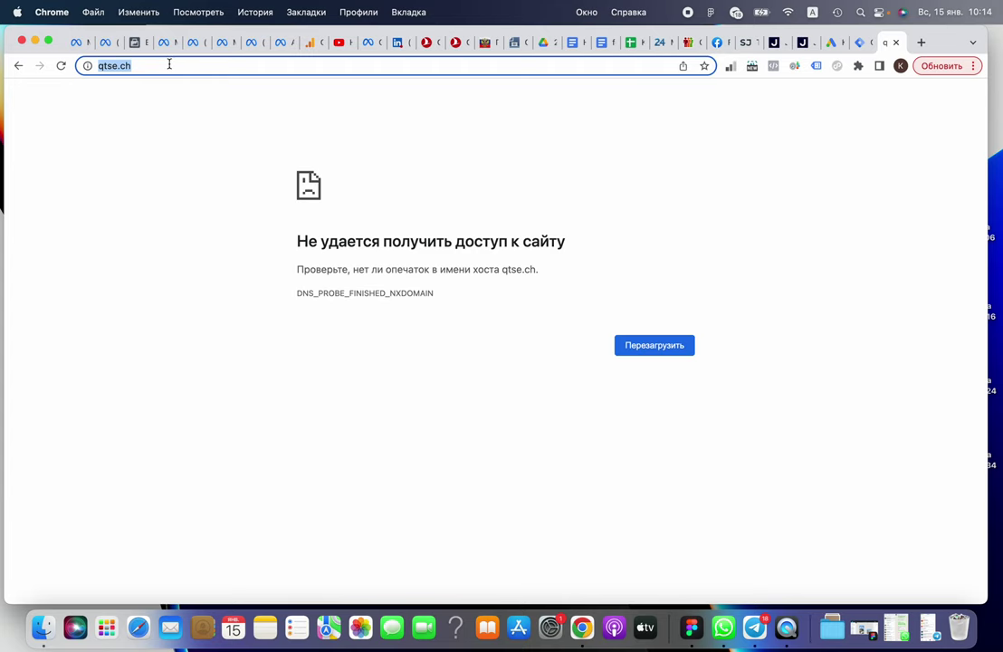
key("BackSpace")
type("q")
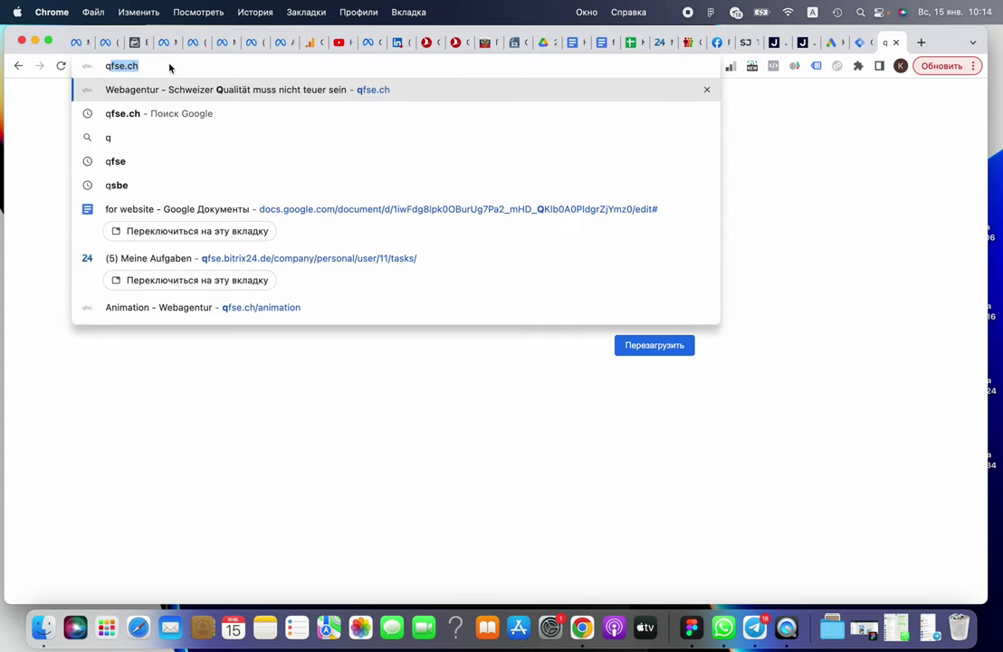
left_click(129, 116)
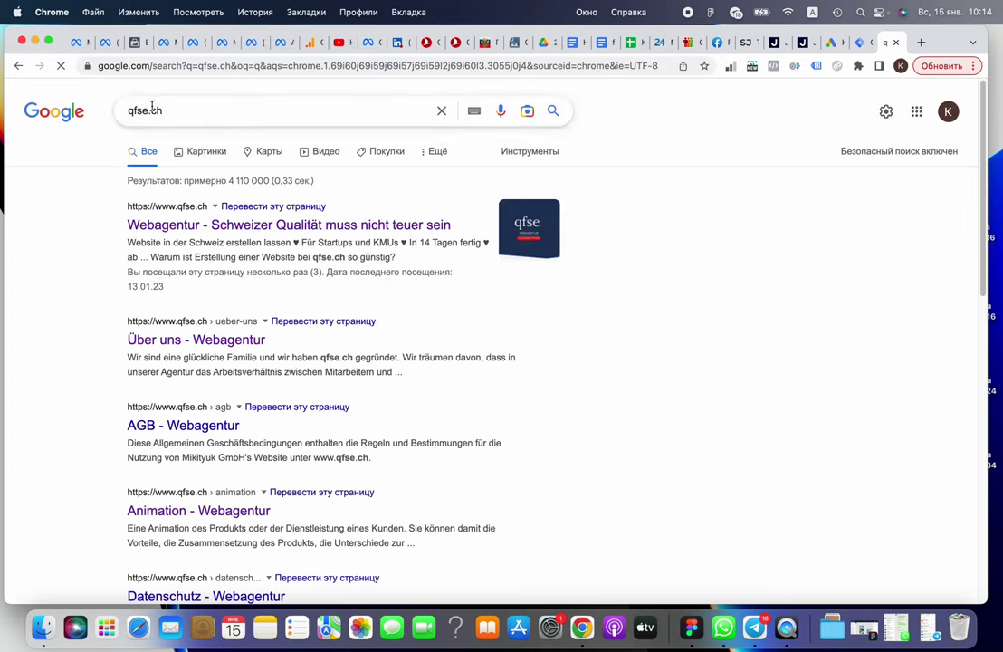
left_click(160, 110)
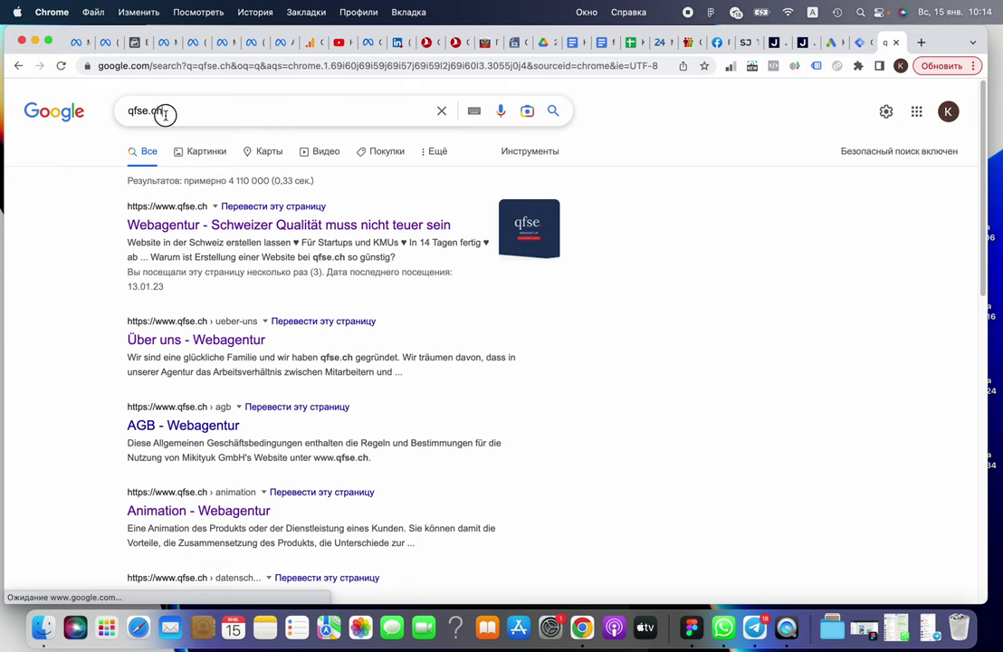
left_click(209, 224)
Copy the qfse.ch address and bring up paste options in the ad's Website URL.
left_click(140, 65)
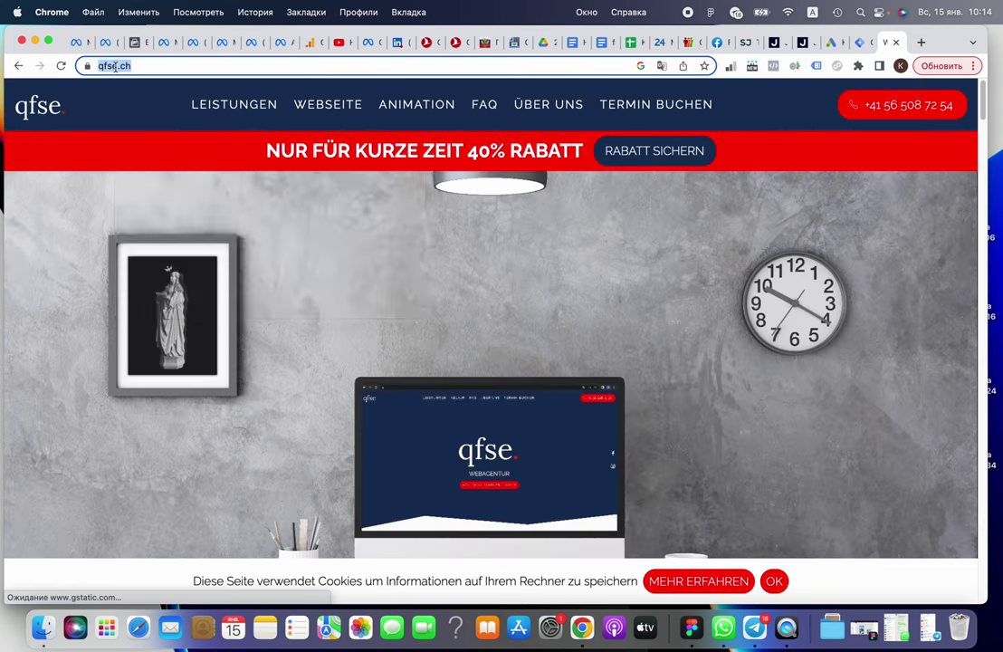
right_click(115, 65)
left_click(156, 150)
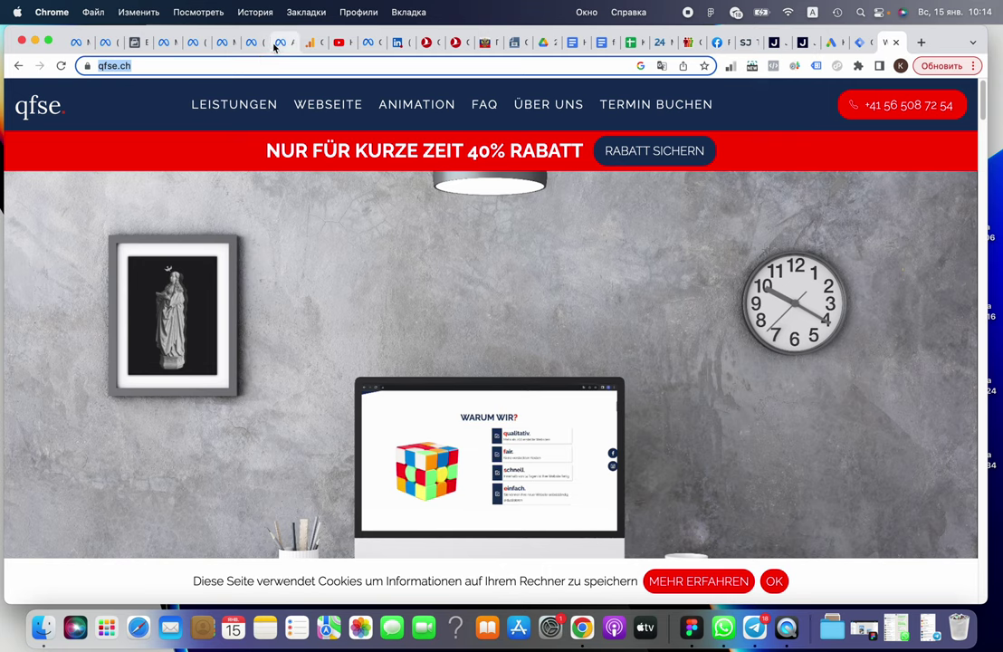
left_click(277, 43)
right_click(393, 354)
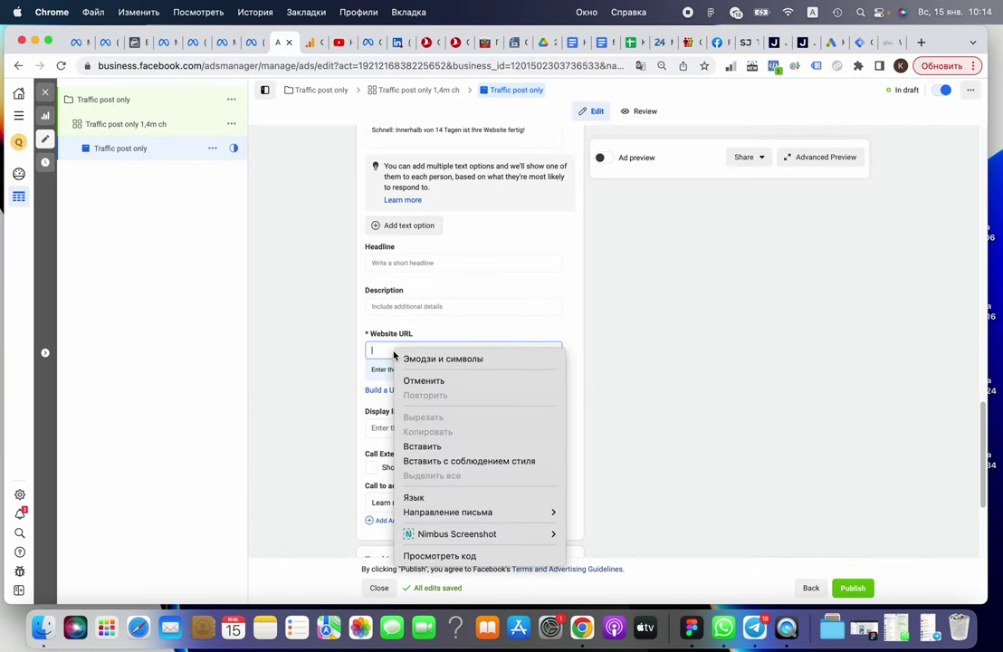
left_click(422, 446)
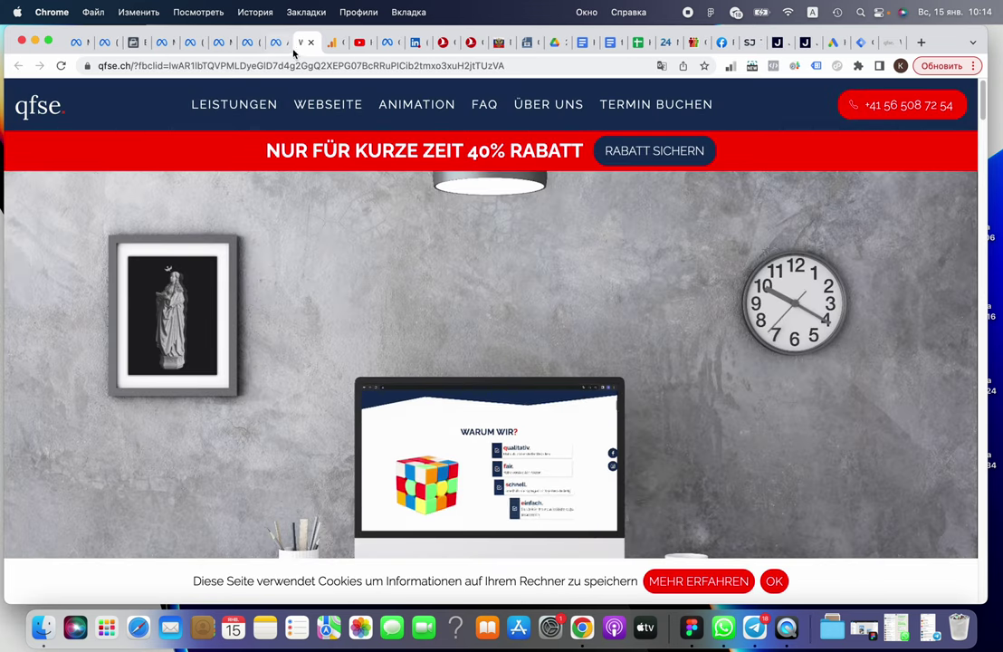
left_click(310, 43)
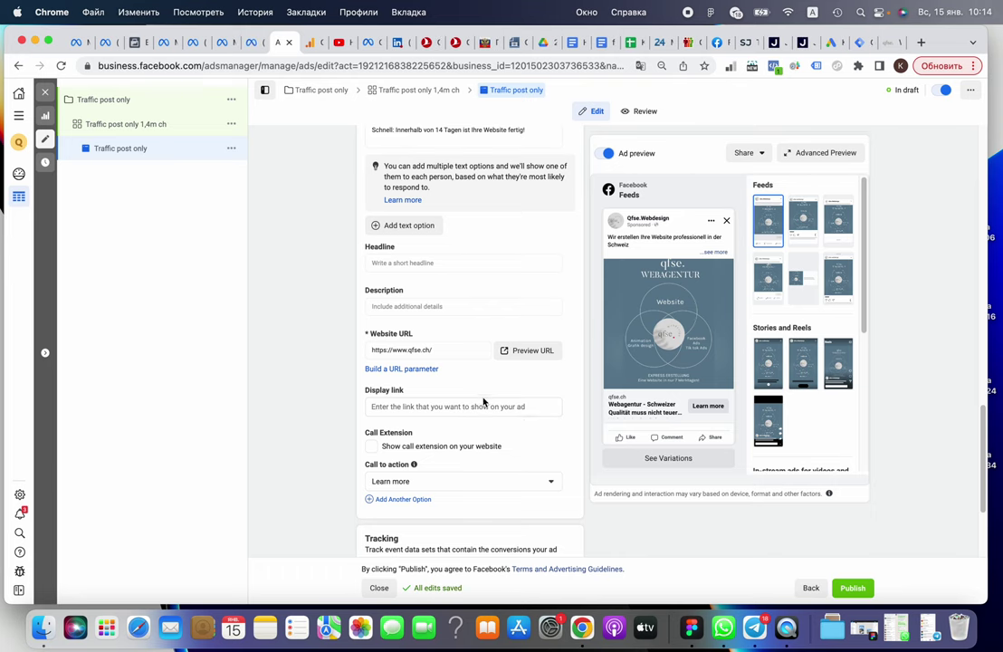
scroll(496, 406, "down", 2)
scroll(496, 404, "down", 1)
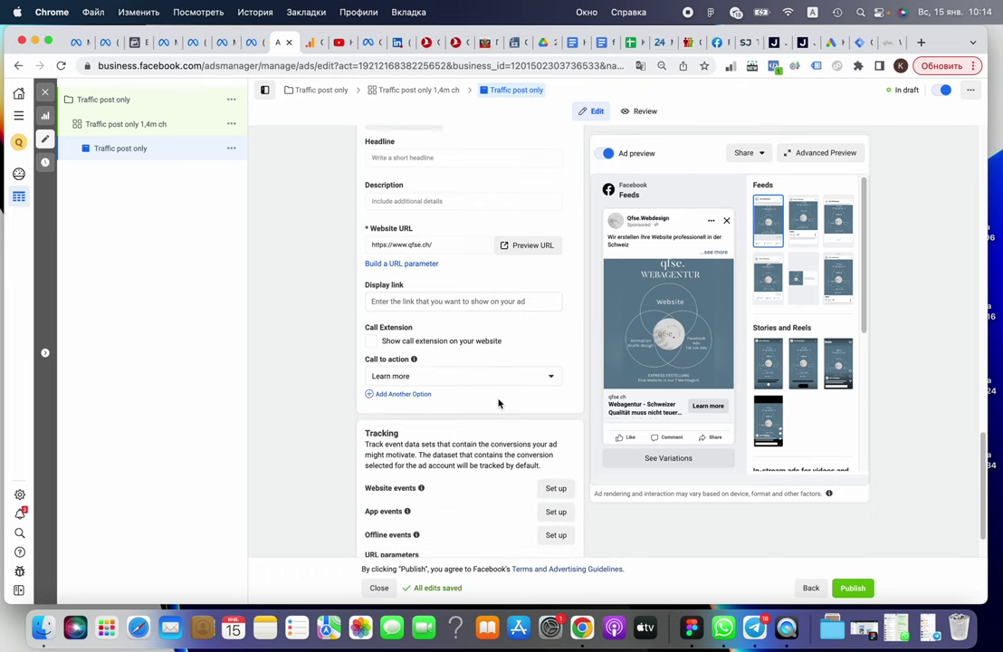
scroll(498, 403, "down", 1)
left_click(431, 286)
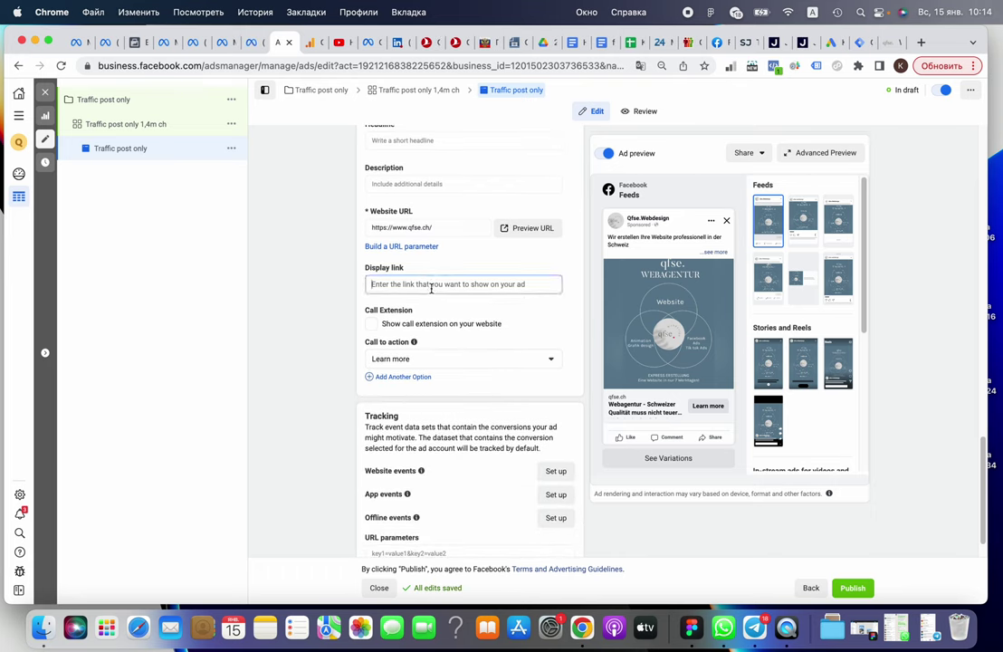
right_click(374, 284)
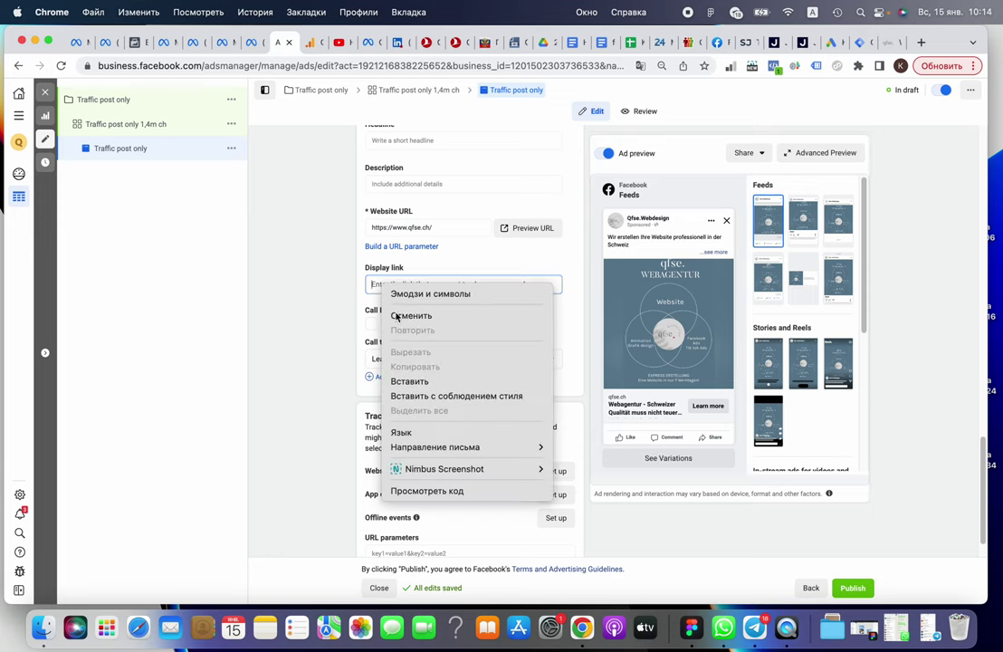
left_click(423, 382)
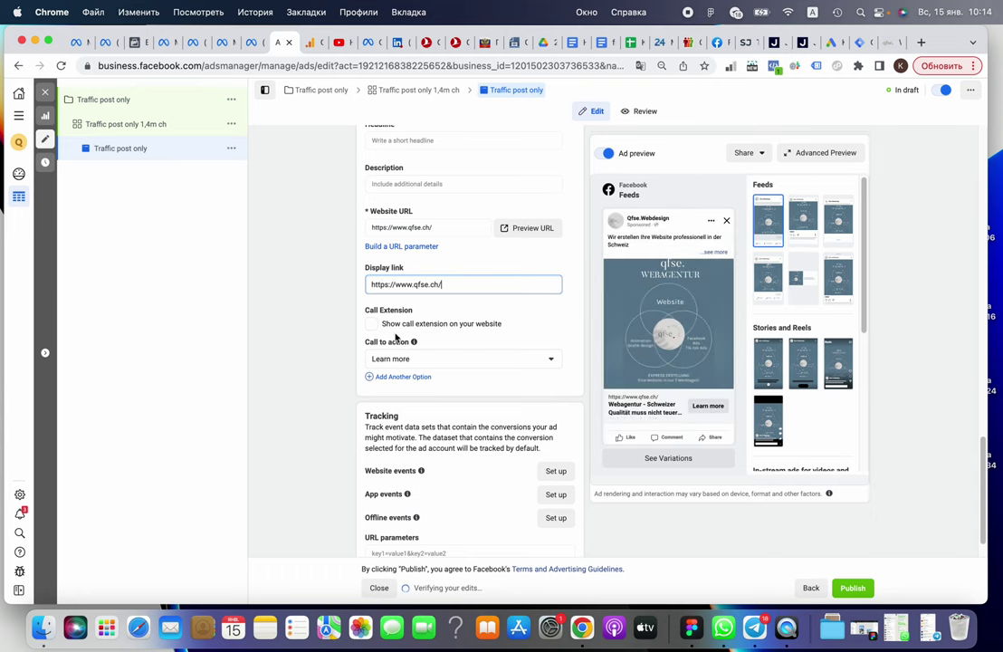
scroll(425, 319, "down", 1)
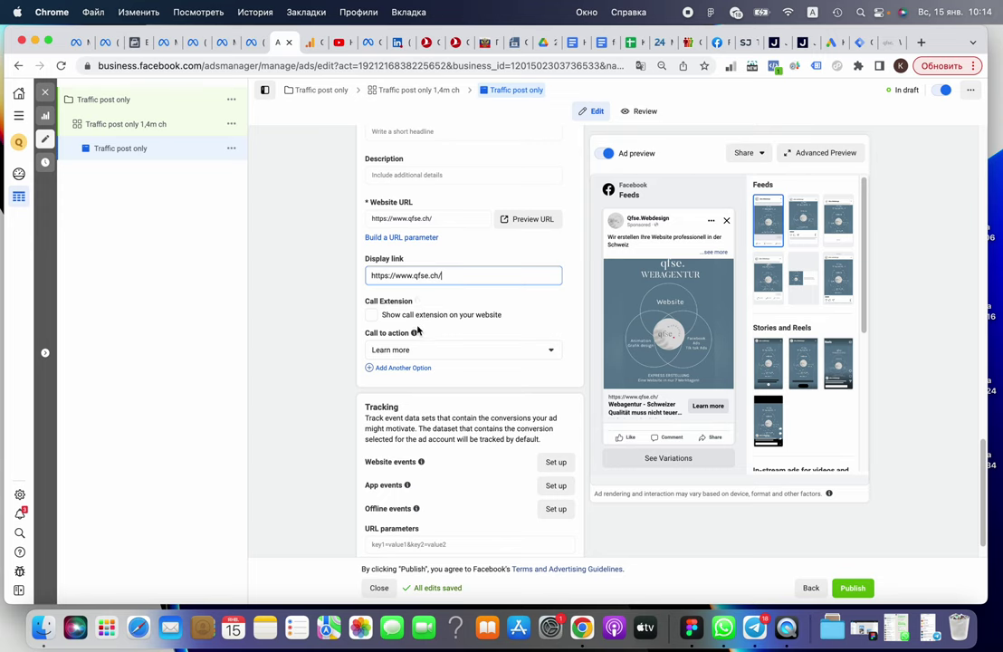
scroll(417, 330, "down", 2)
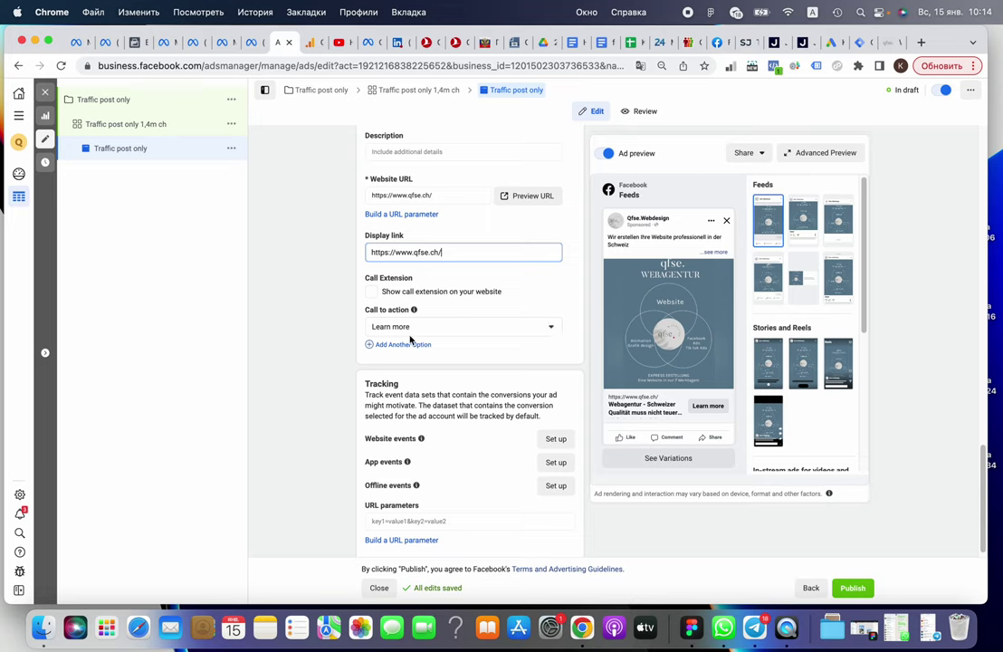
scroll(494, 330, "down", 1)
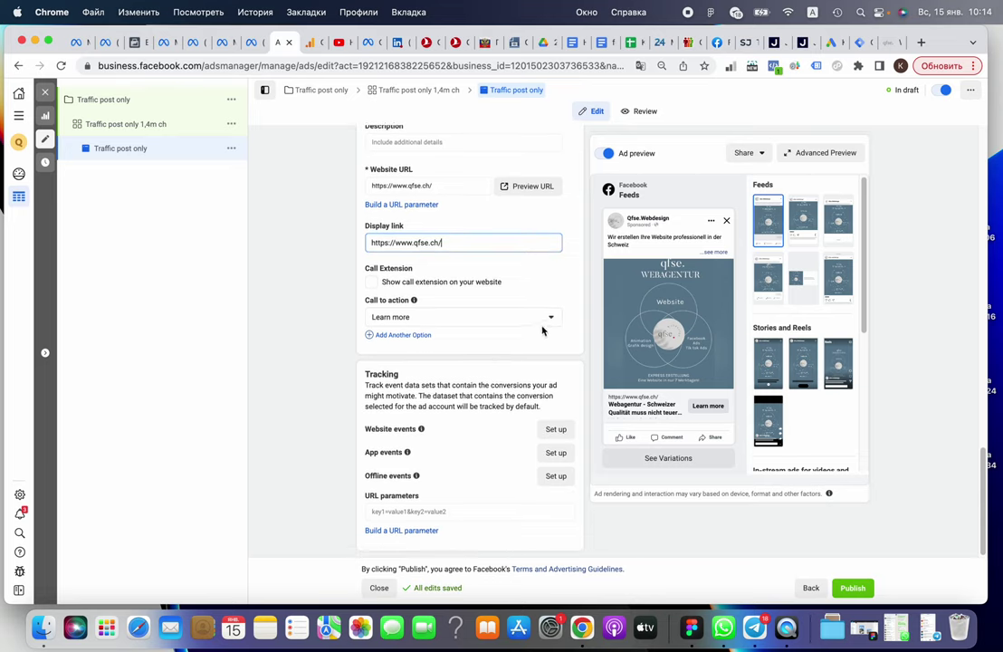
Start a URL parameter with campaign source FB.
left_click(392, 531)
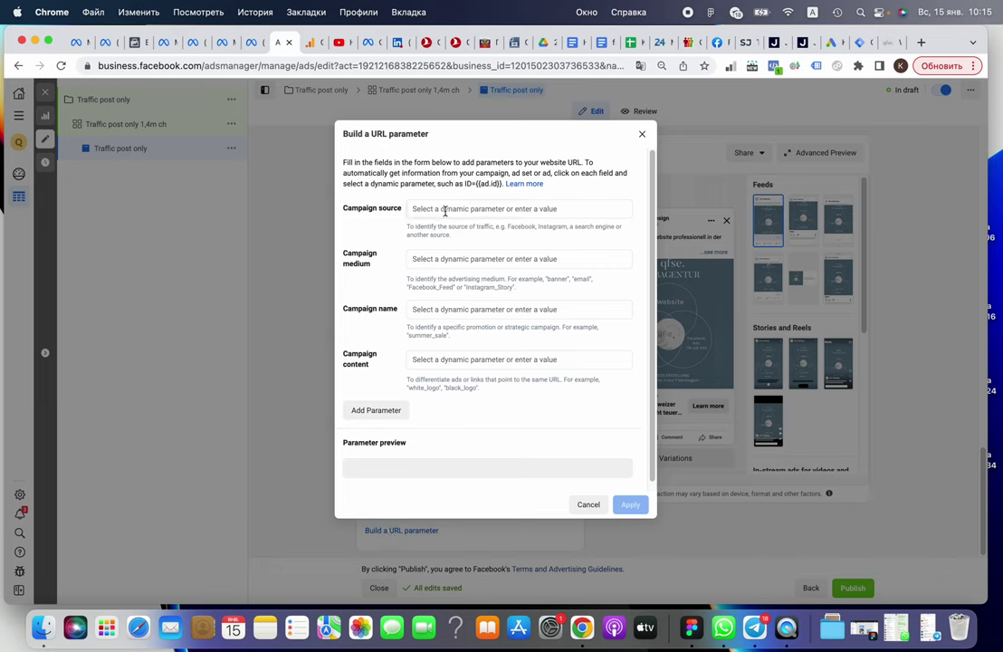
left_click(445, 211)
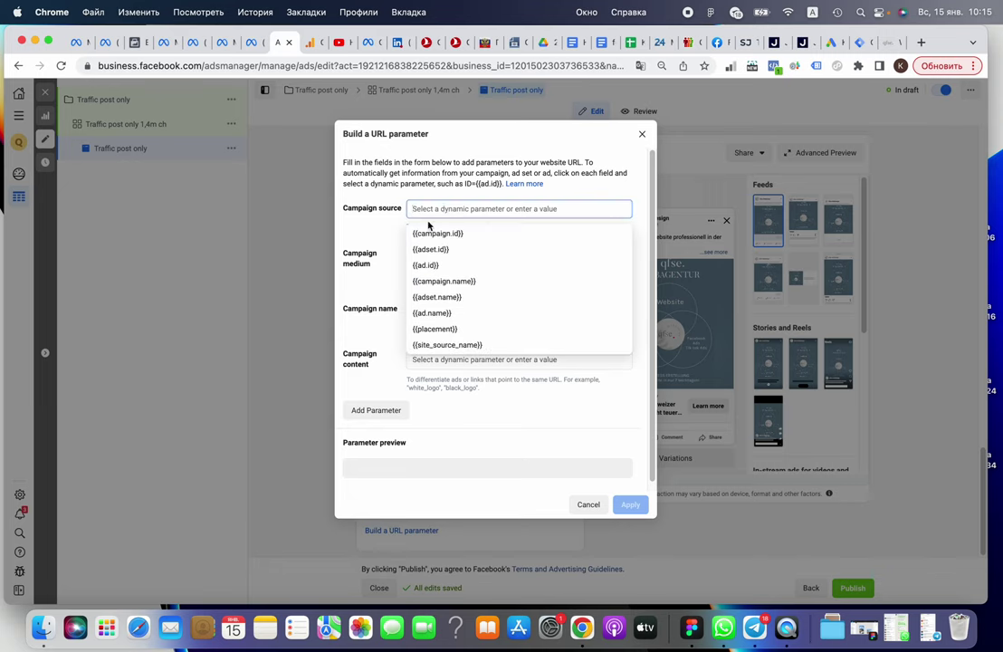
type("FB")
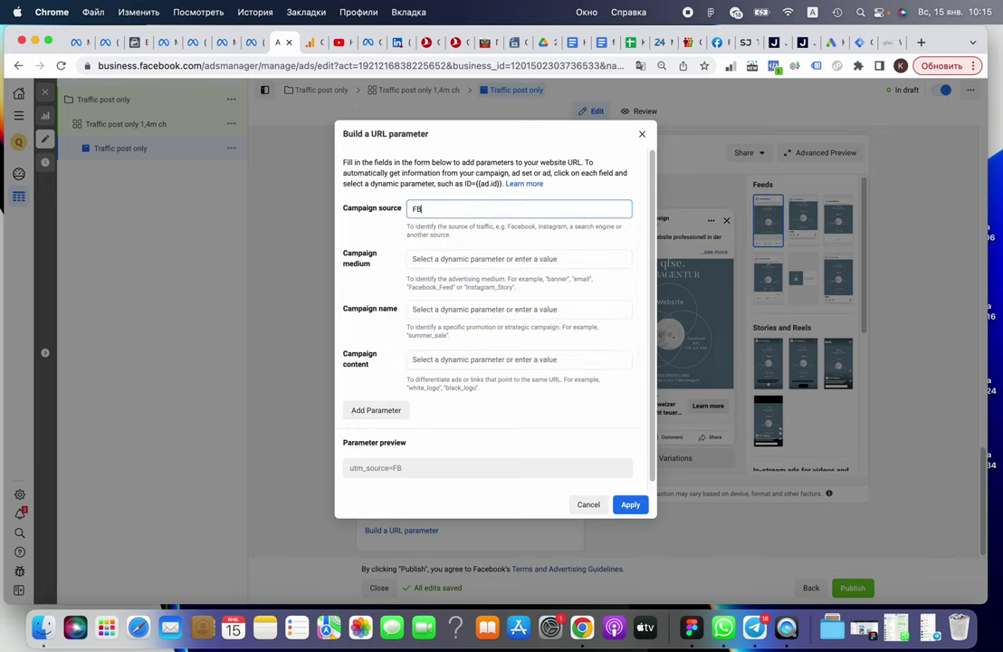
Set campaign medium to 'KK traffic post only', removing a wrongly pasted address.
left_click(436, 257)
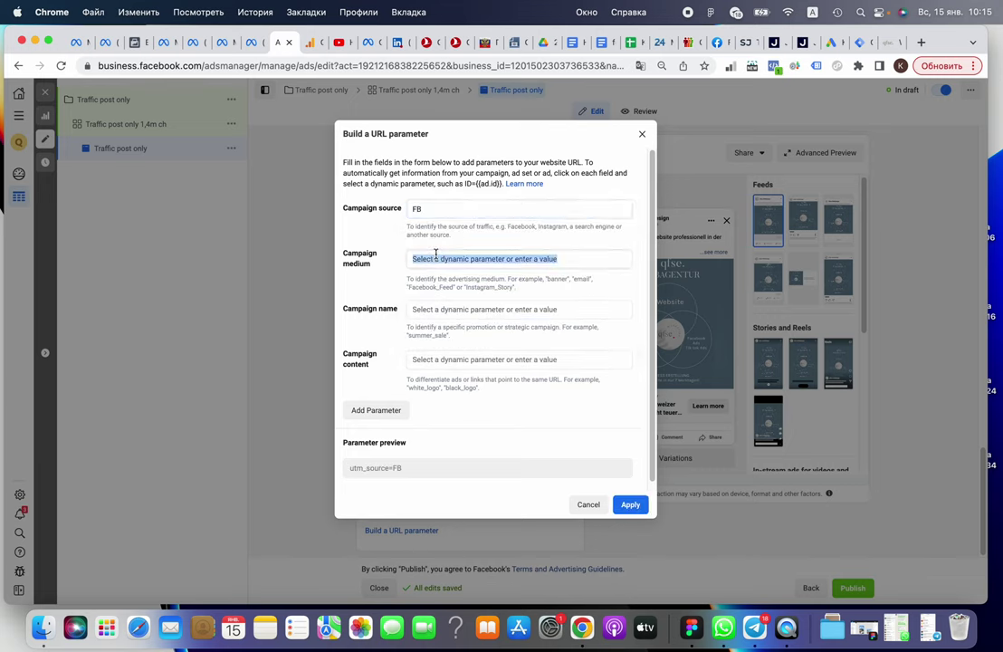
left_click(441, 258)
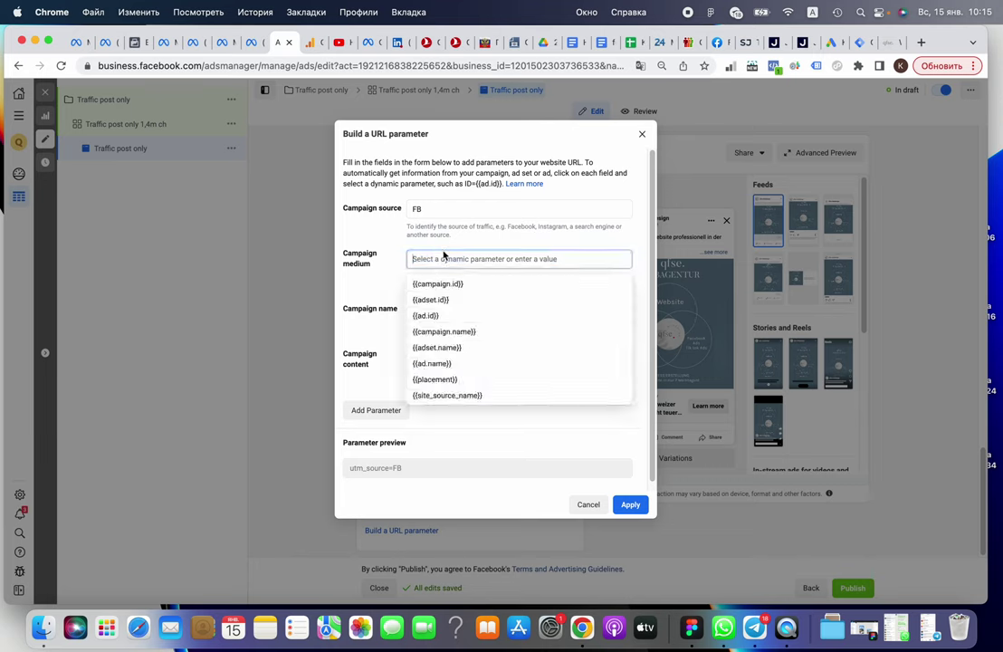
type("KK")
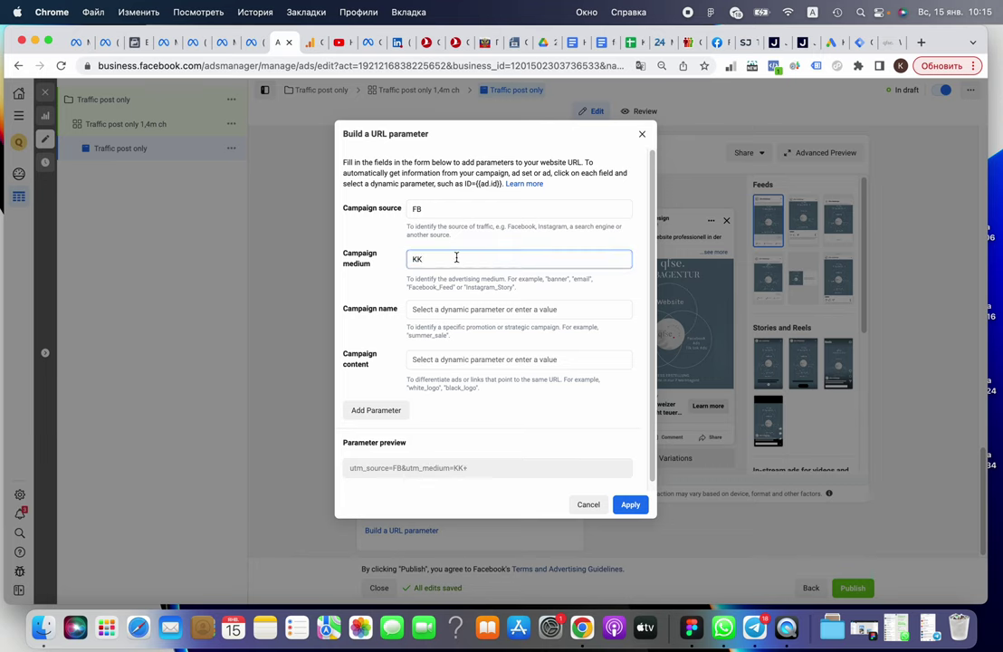
right_click(456, 257)
left_click(510, 352)
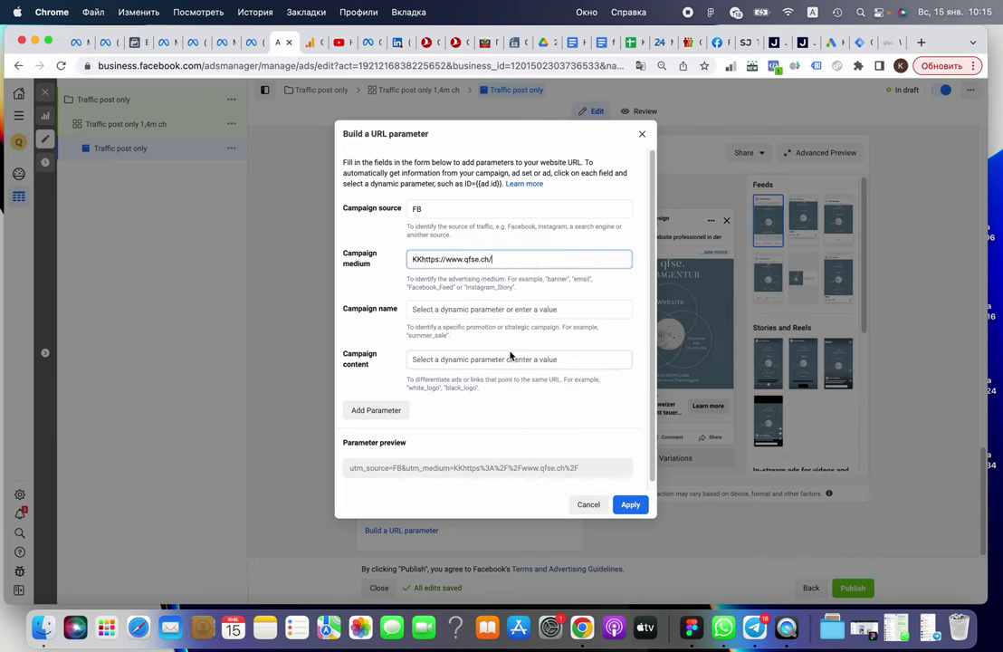
left_click_drag(498, 261, 425, 260)
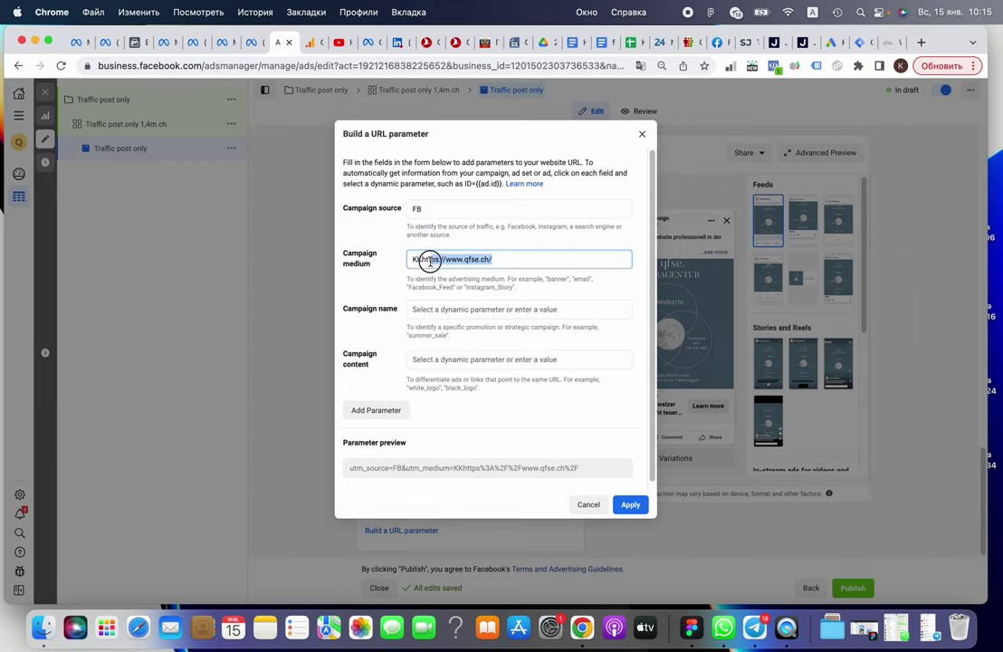
key("BackSpace")
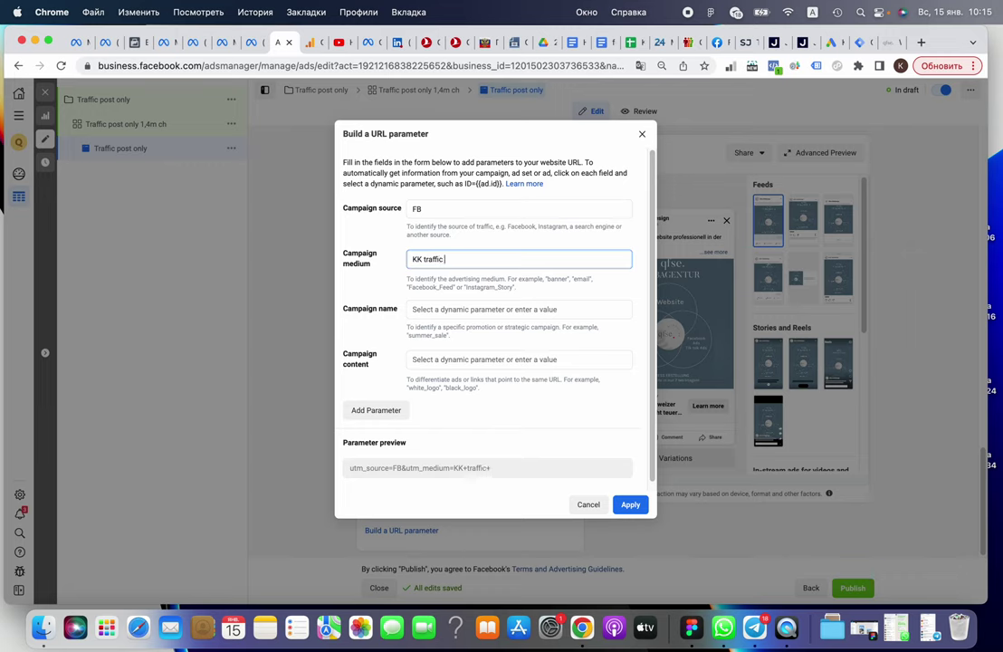
type("post only")
Set campaign name to {{campaign.name}} and campaign content to {{ad.name}}.
left_click(478, 309)
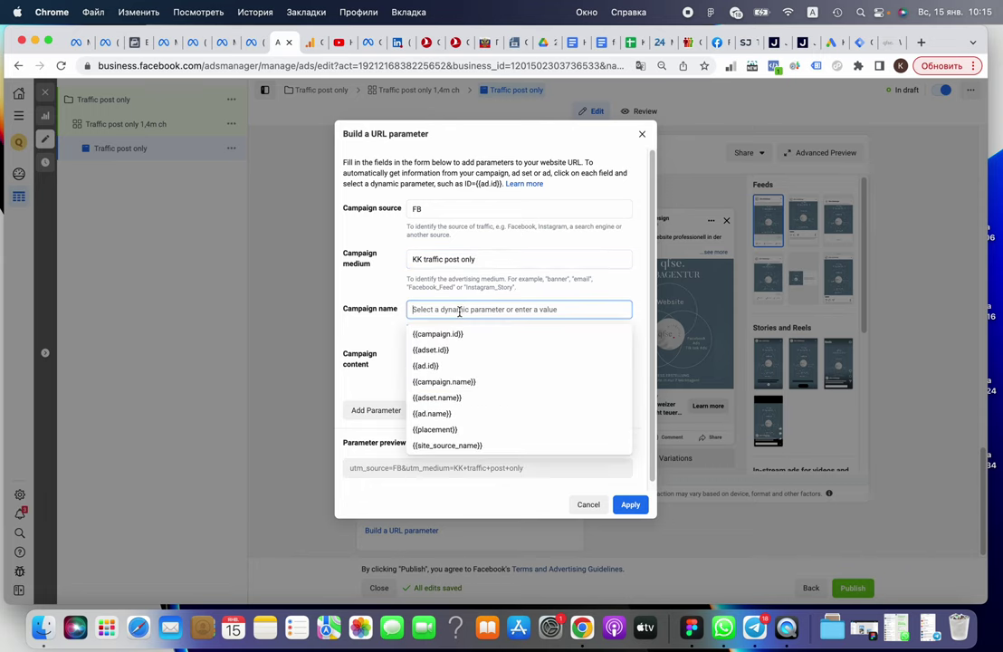
left_click(469, 380)
left_click(449, 401)
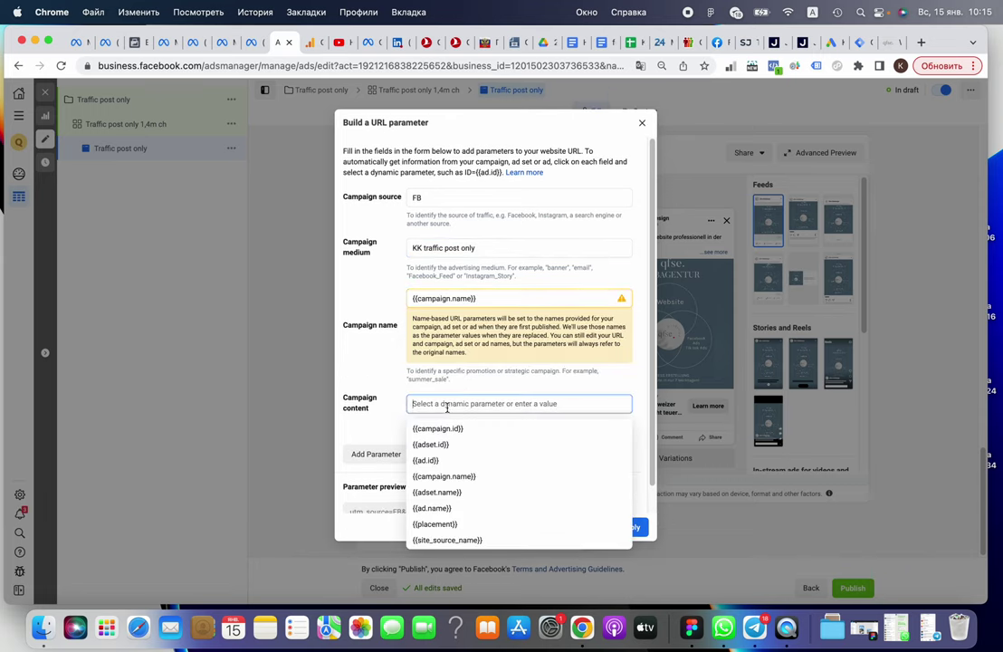
left_click(433, 509)
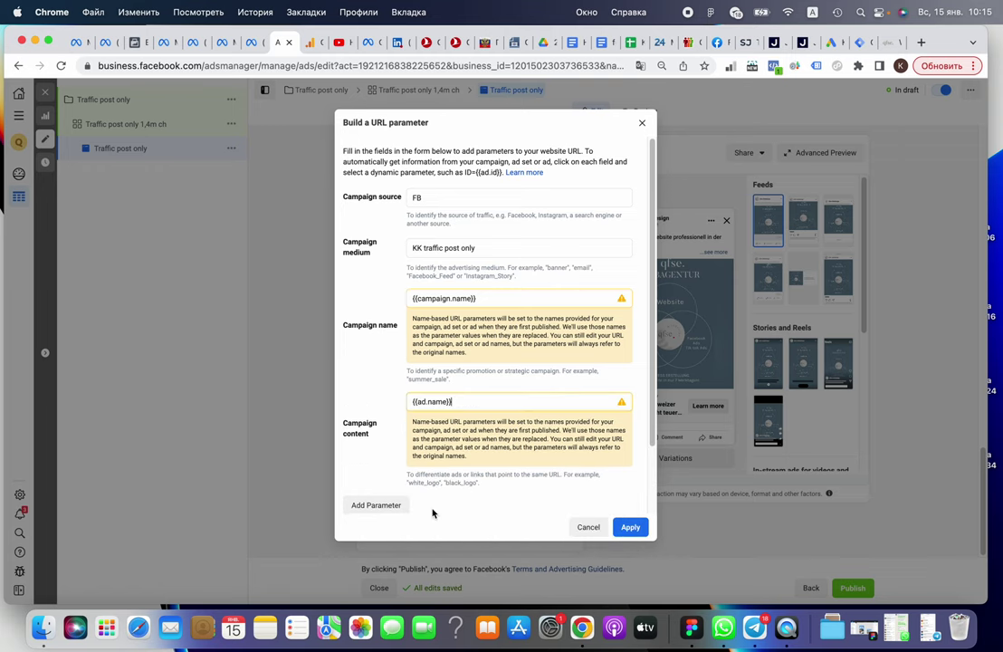
Apply the URL parameters, publish the Traffic post only ad, and dismiss the confirmation.
left_click(630, 527)
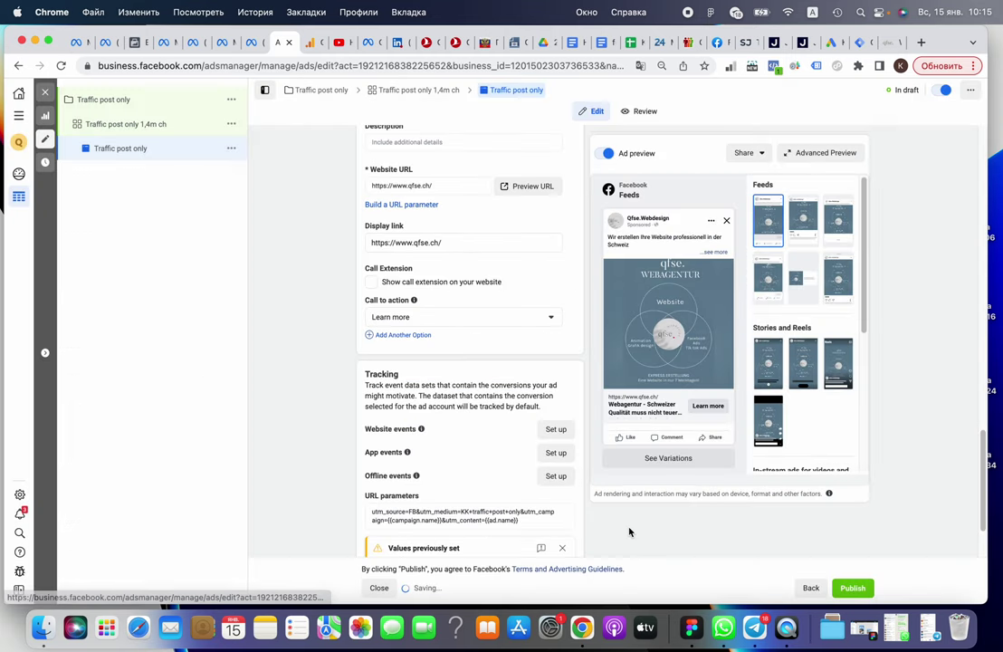
scroll(435, 335, "down", 2)
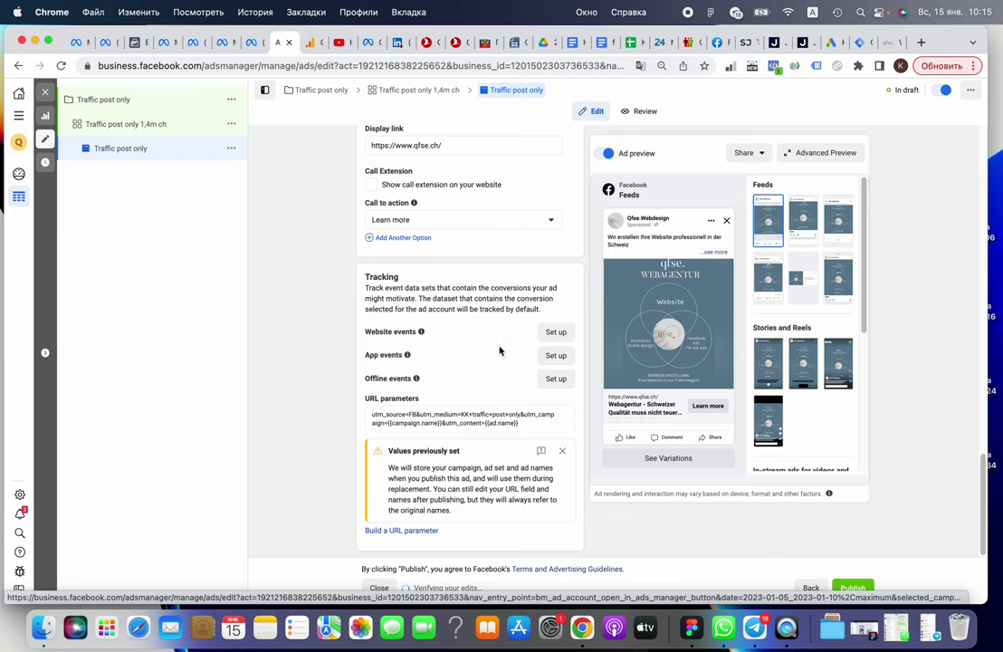
scroll(496, 261, "up", 10)
scroll(495, 260, "up", 10)
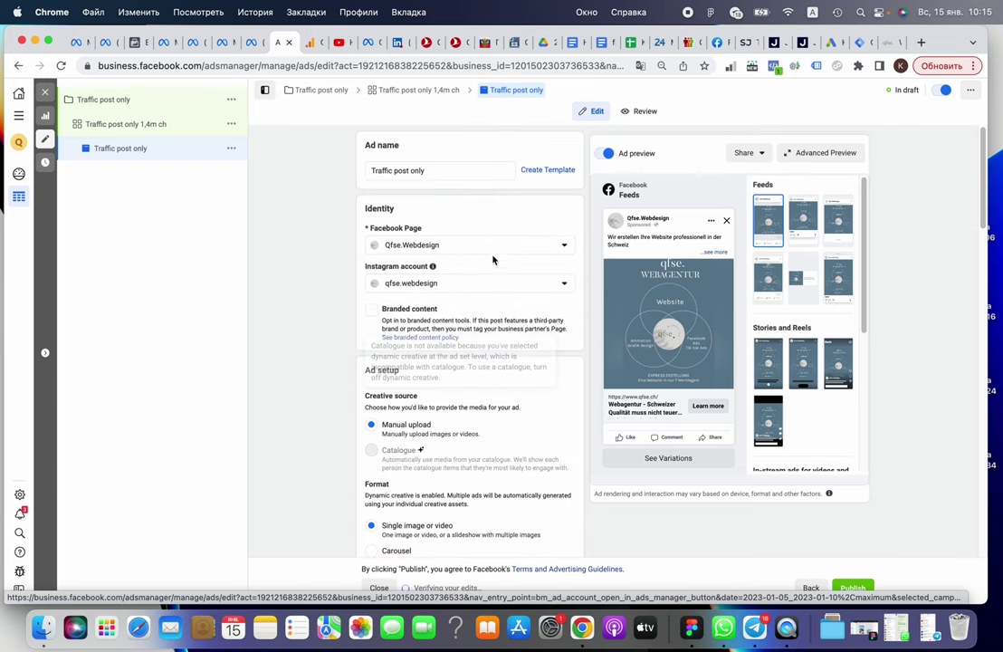
left_click(859, 589)
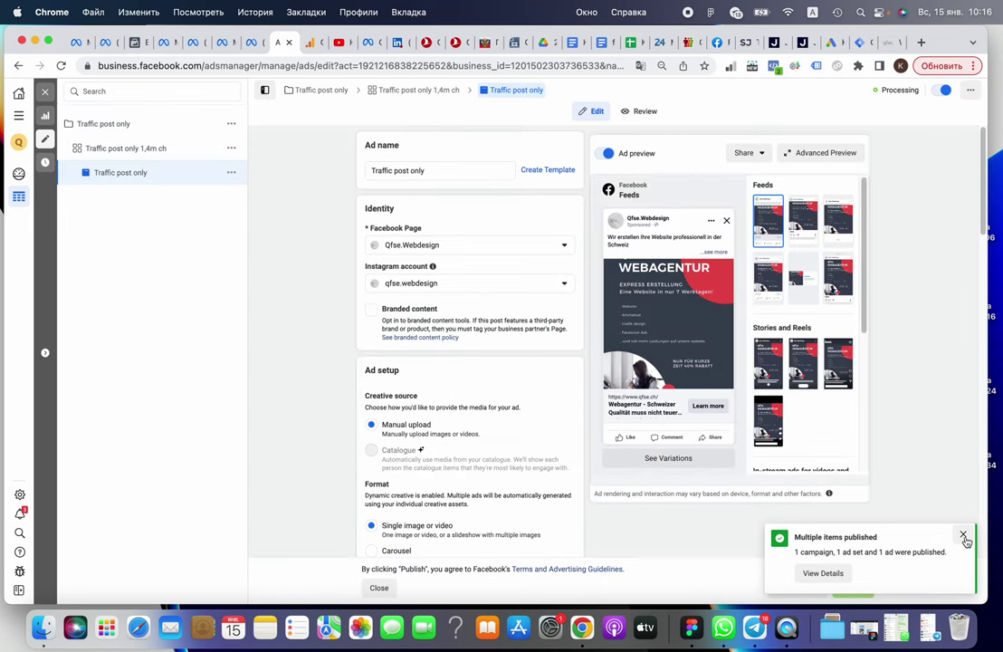
left_click(964, 537)
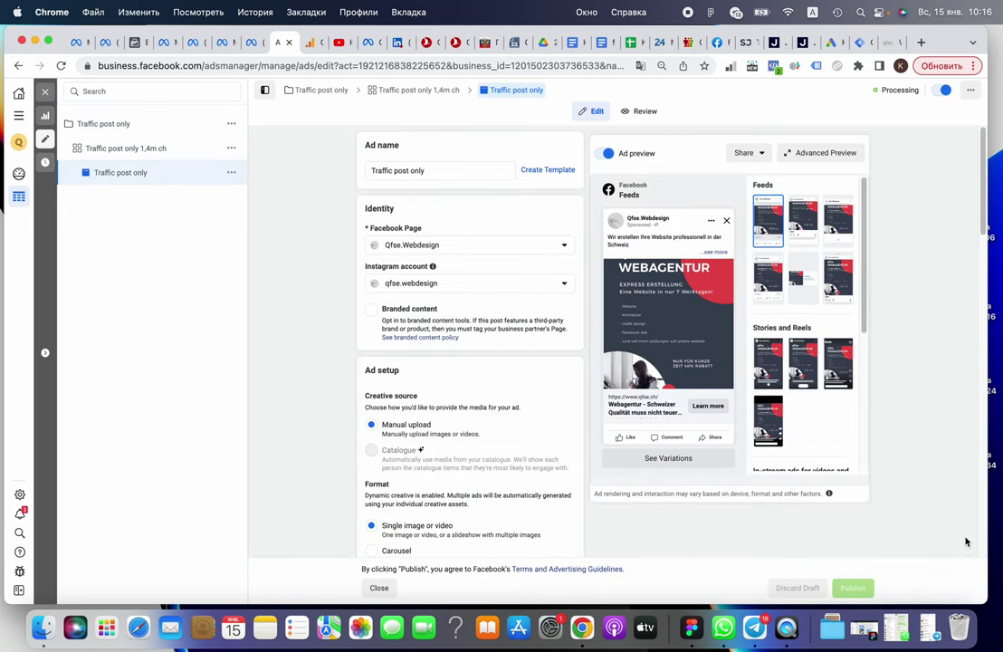
Close the ad editor and return to the Campaigns tab, passing through Ad sets and Ads.
left_click(48, 97)
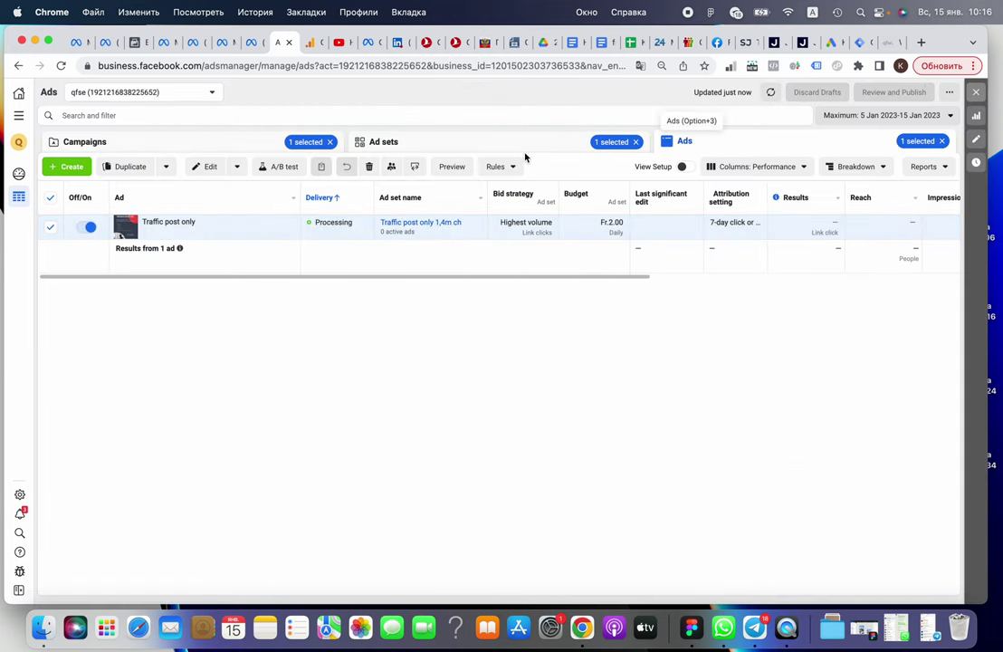
left_click(478, 142)
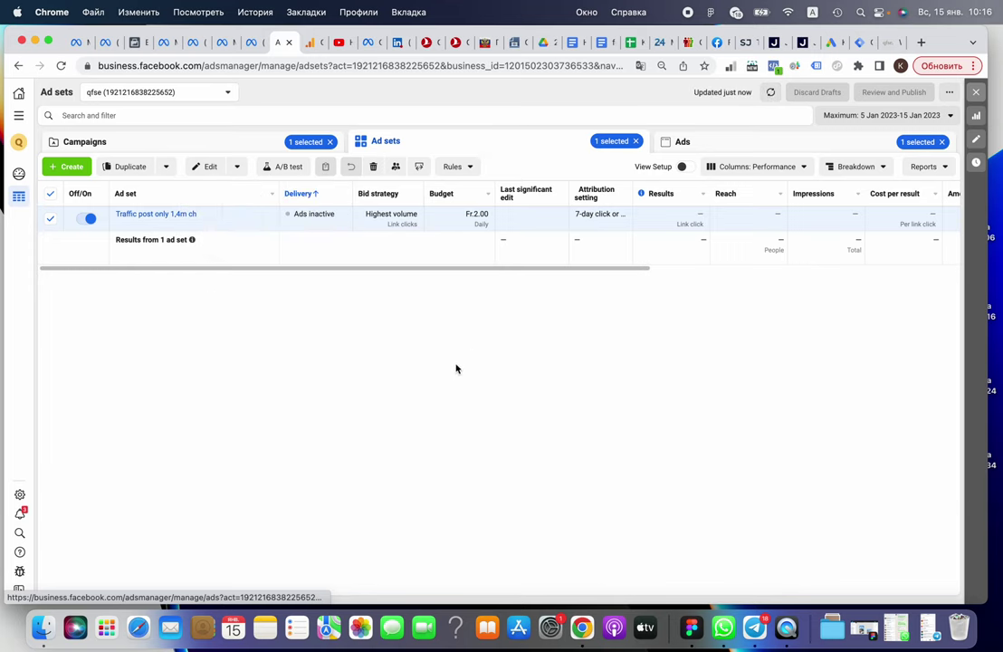
left_click(716, 147)
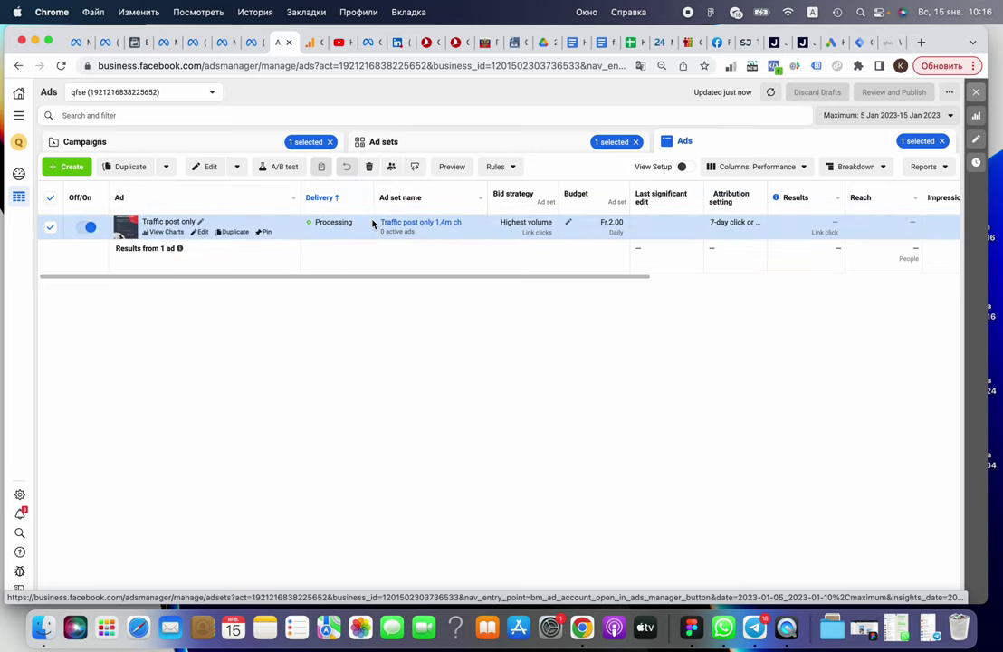
mouse_move(168, 226)
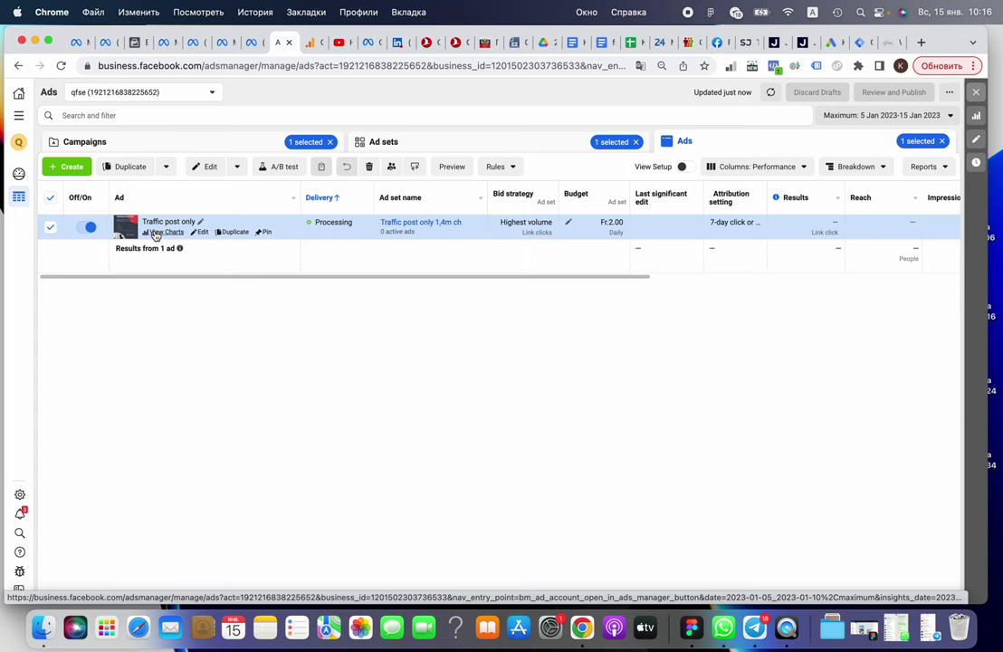
left_click(425, 143)
left_click(240, 149)
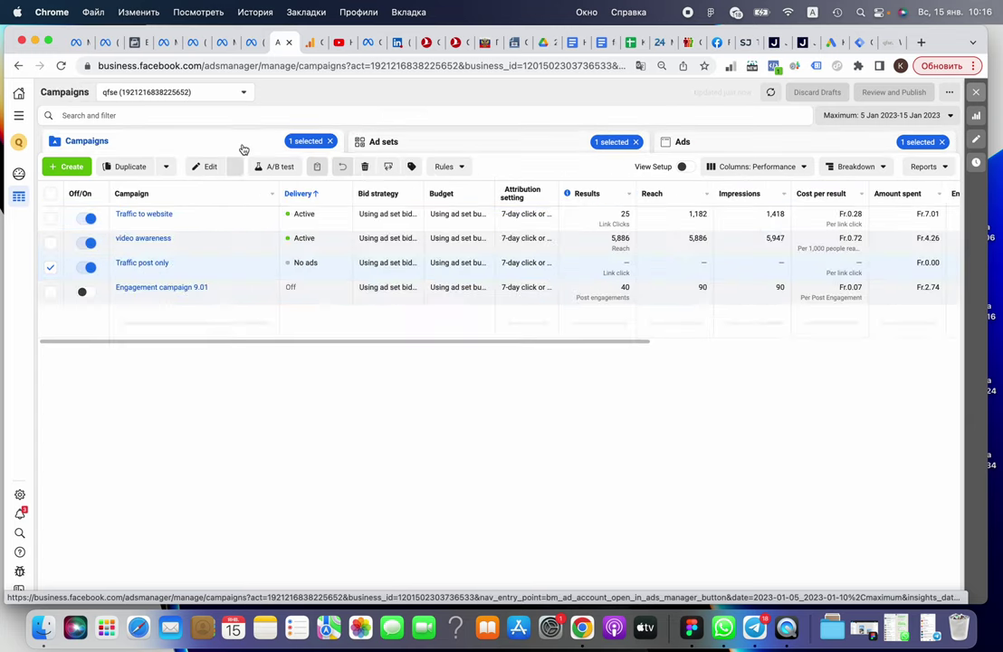